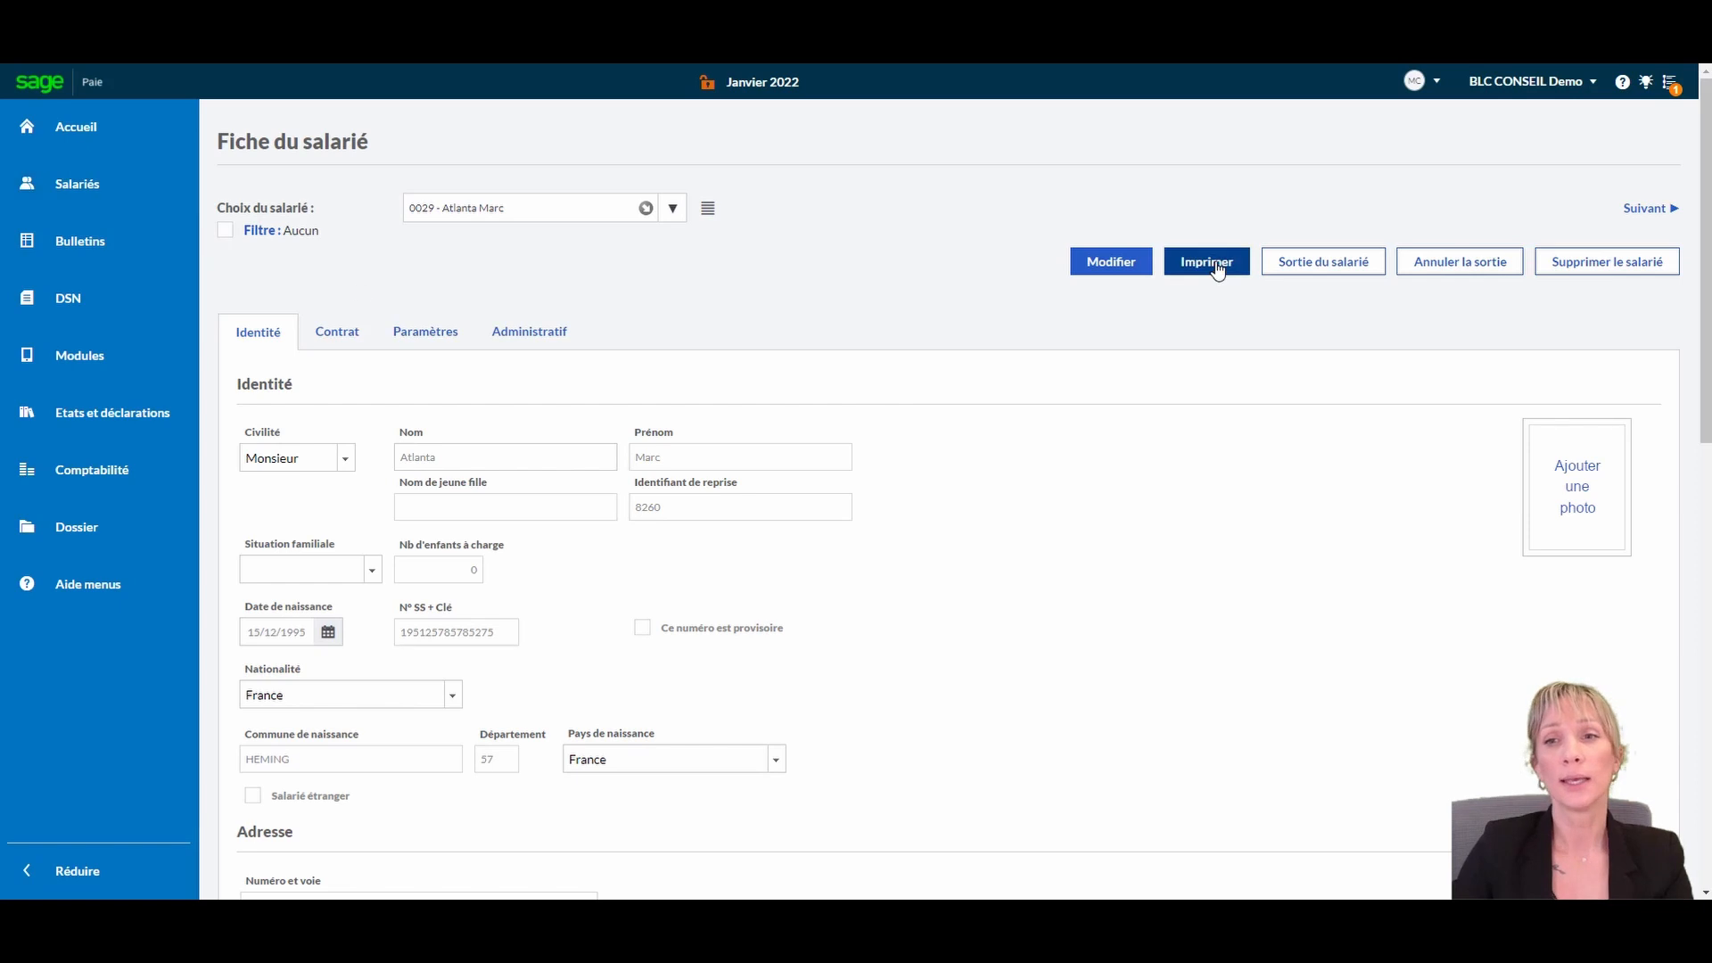
Start the employee's exit and confirm it as DSN FCTU, dated 28/01/2022, with the reason Licenciement pour autre motif.
left_click(1337, 268)
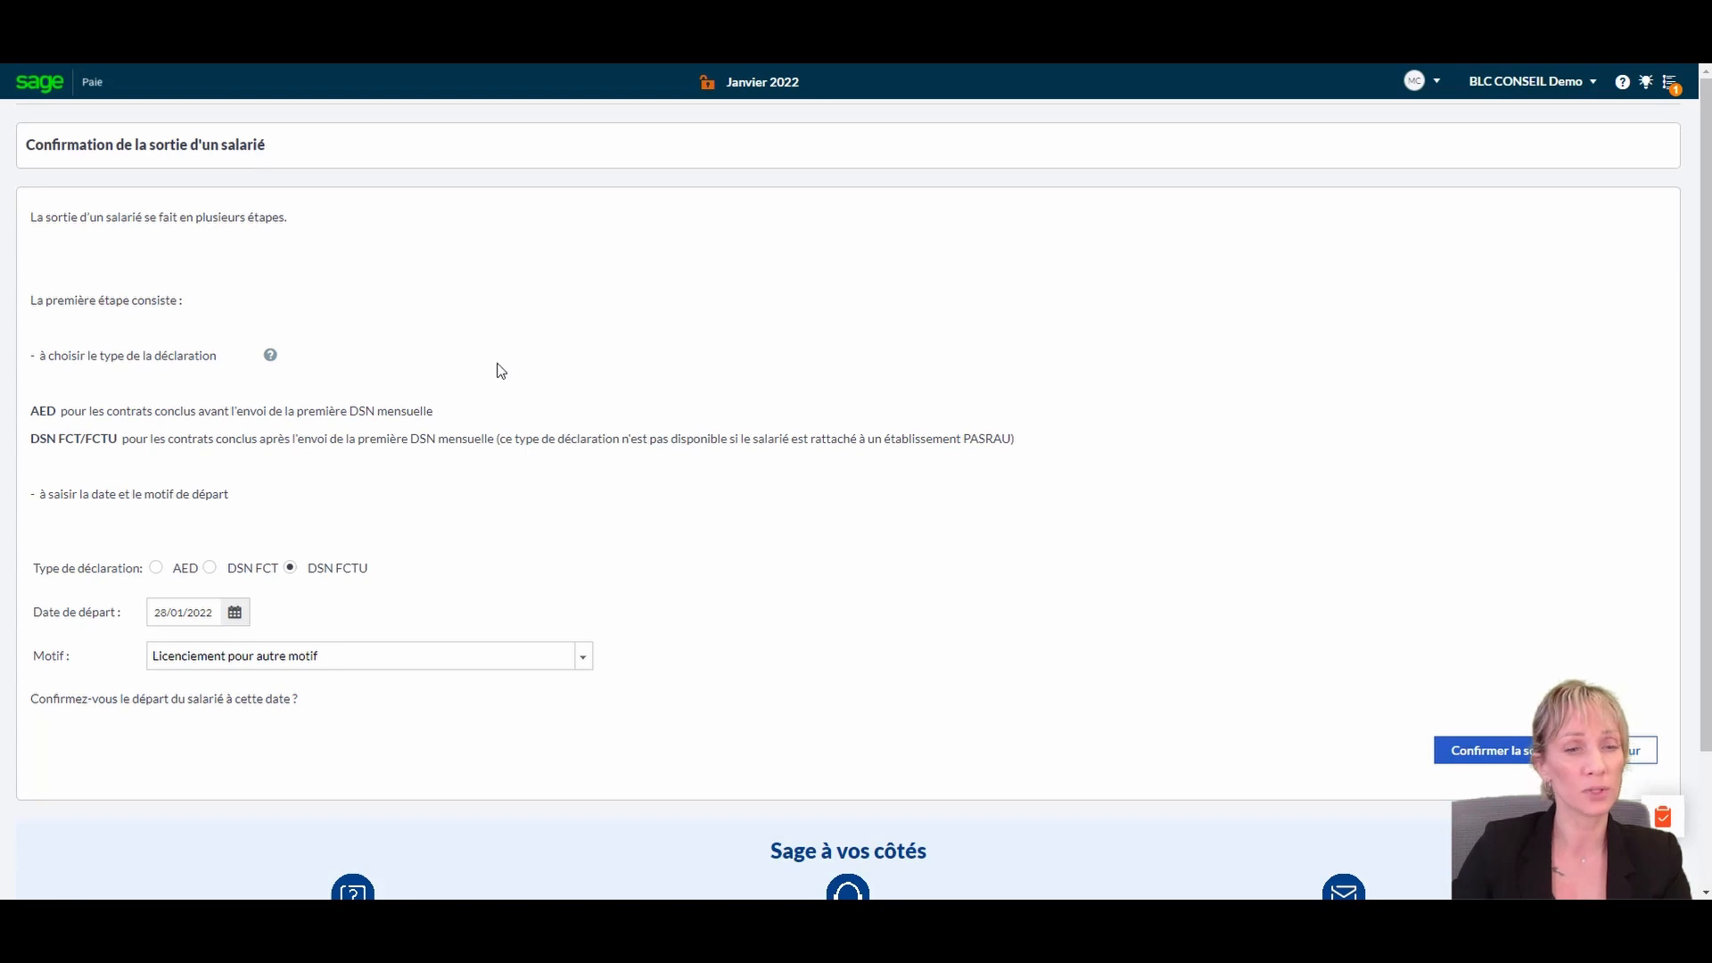
scroll(564, 440, "down", 1)
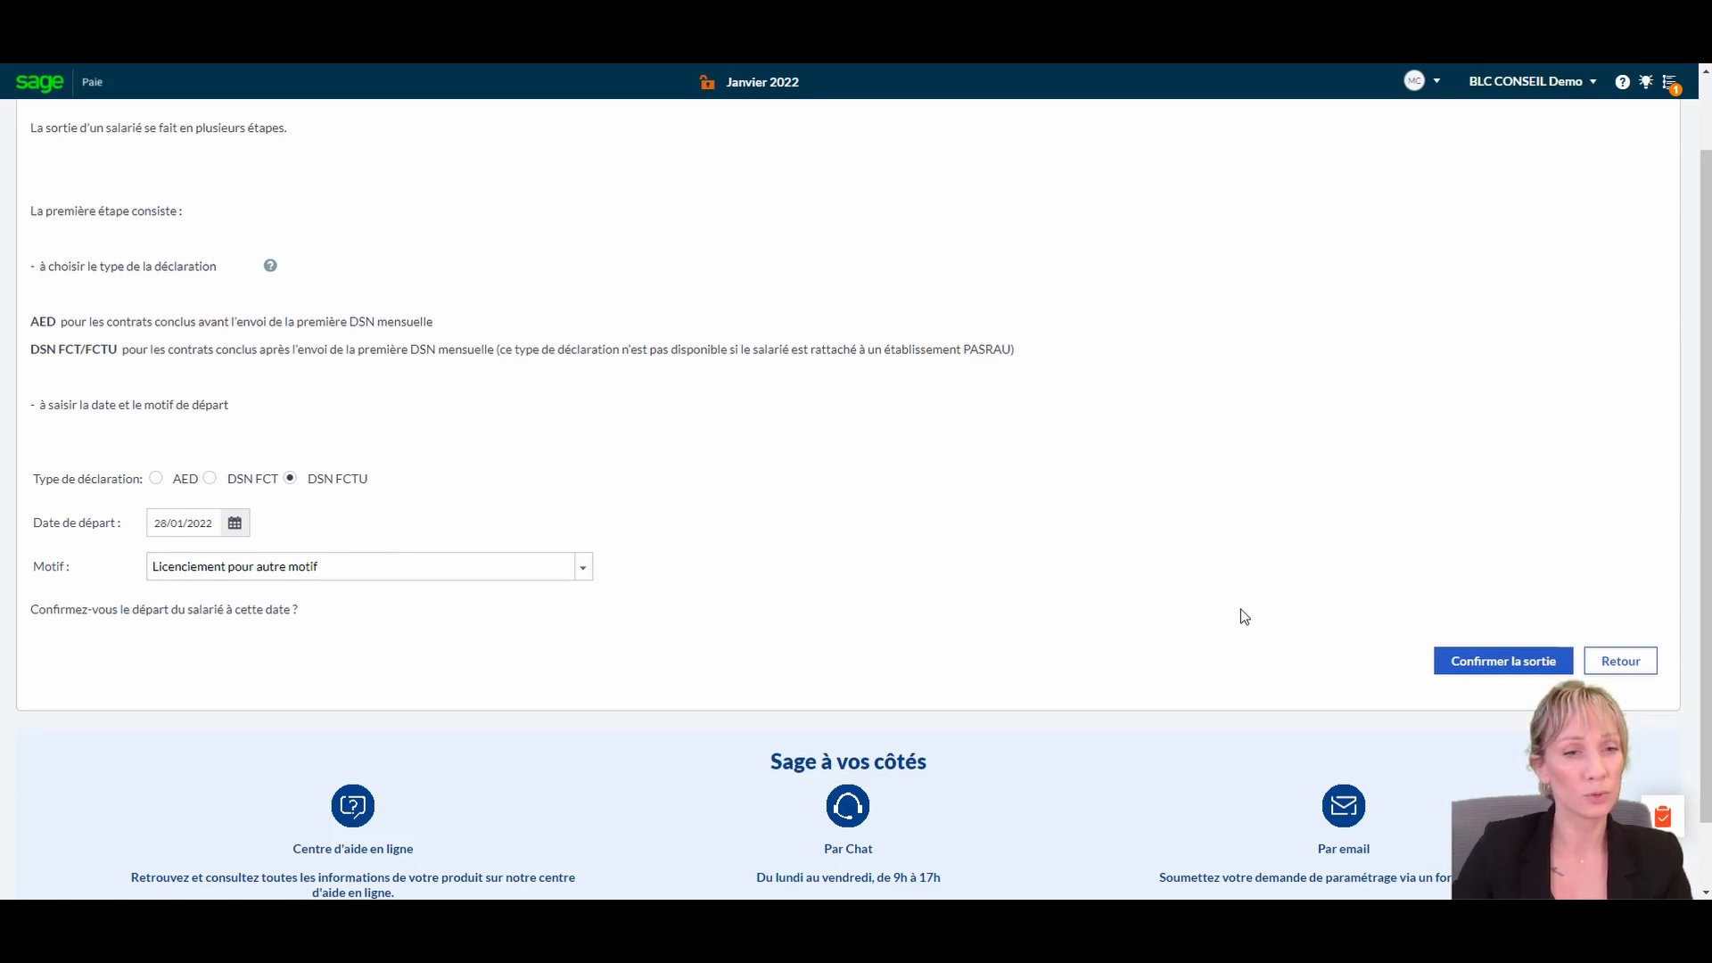
left_click(1513, 664)
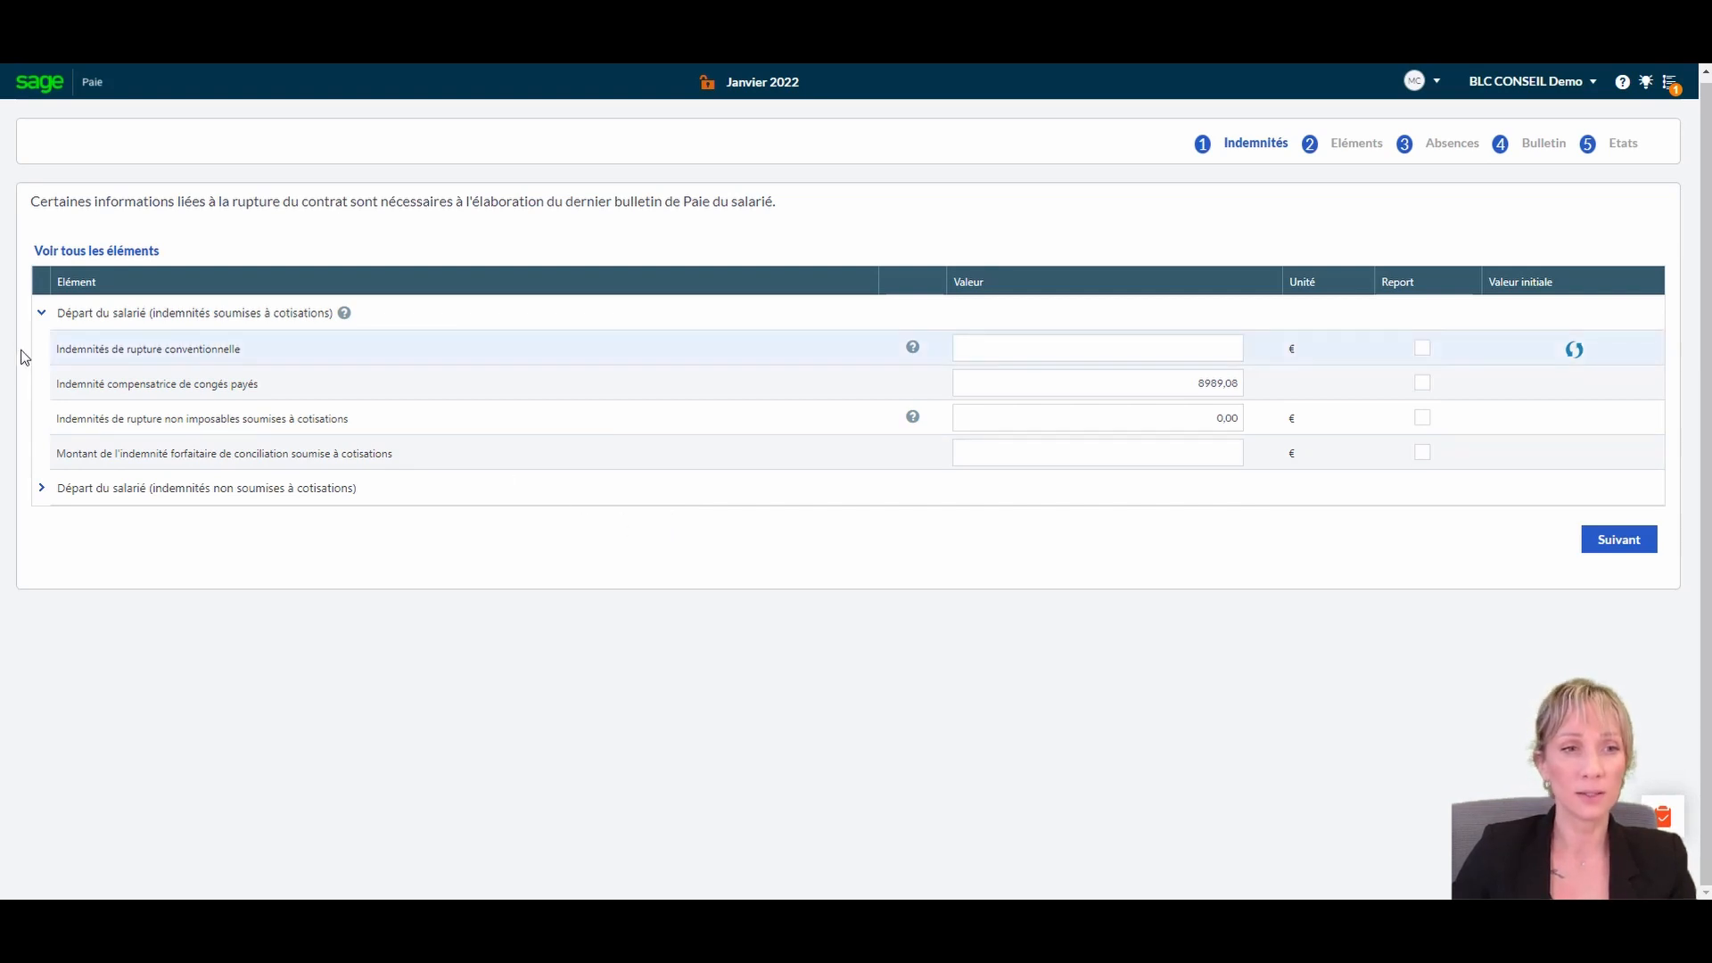
Expand the departure indemnities not subject to contributions and validate the Indemnités stage.
left_click(41, 314)
left_click(41, 313)
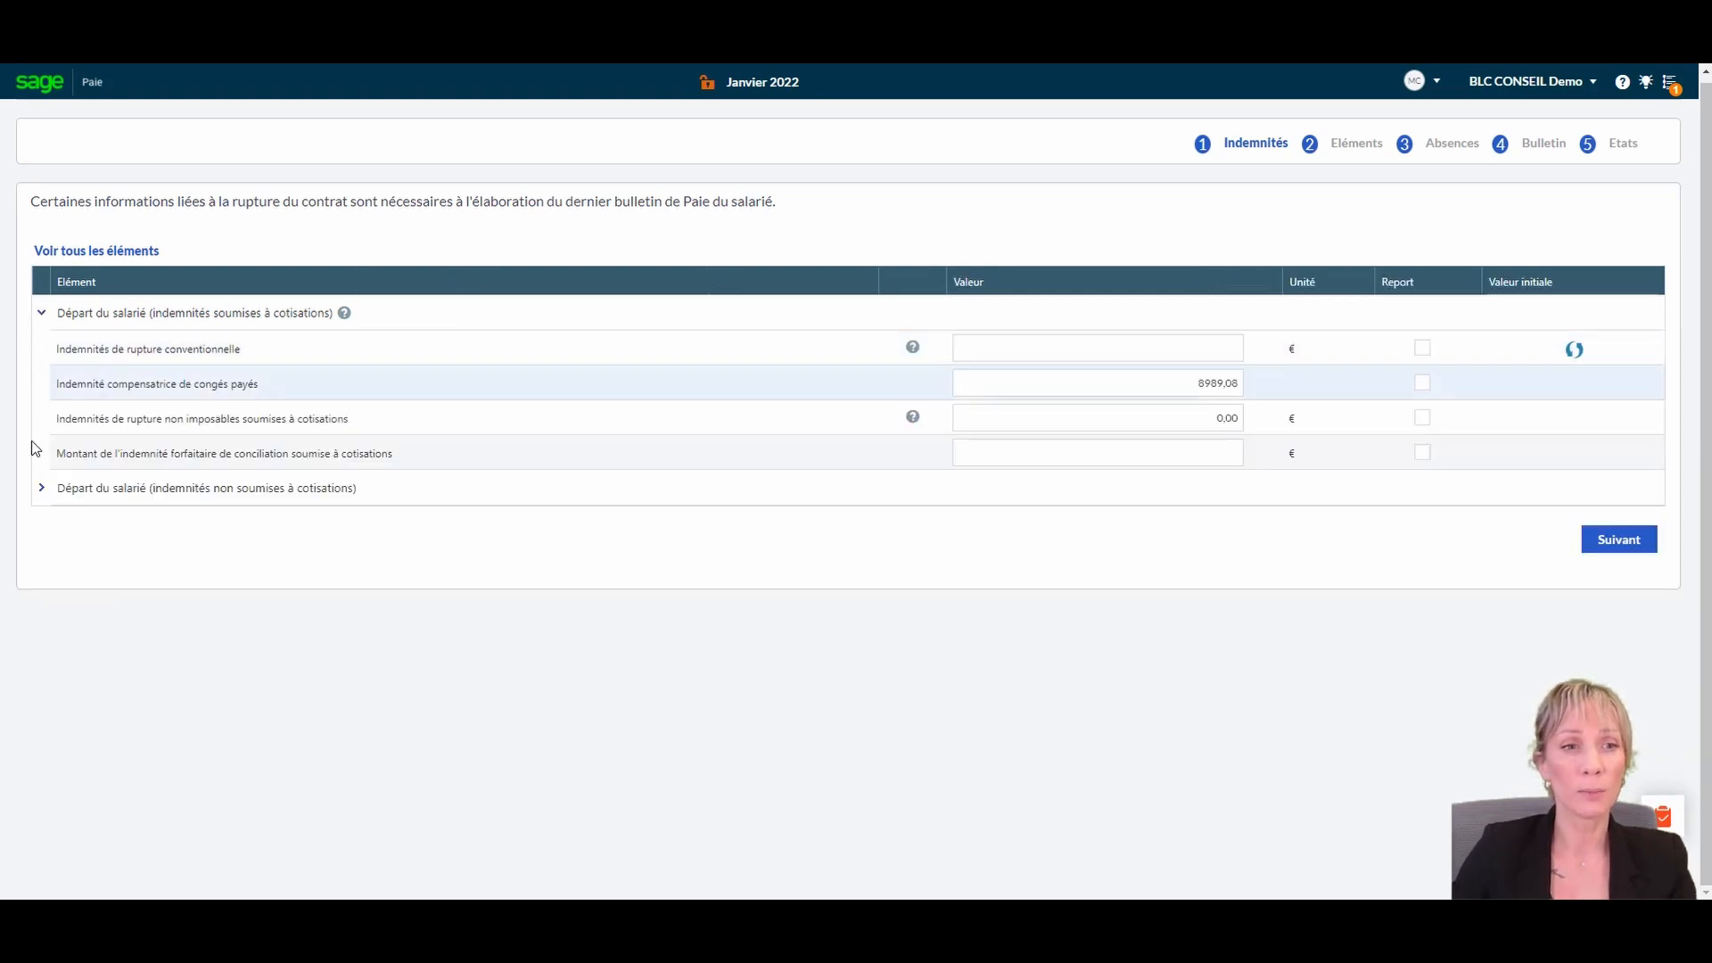
left_click(42, 490)
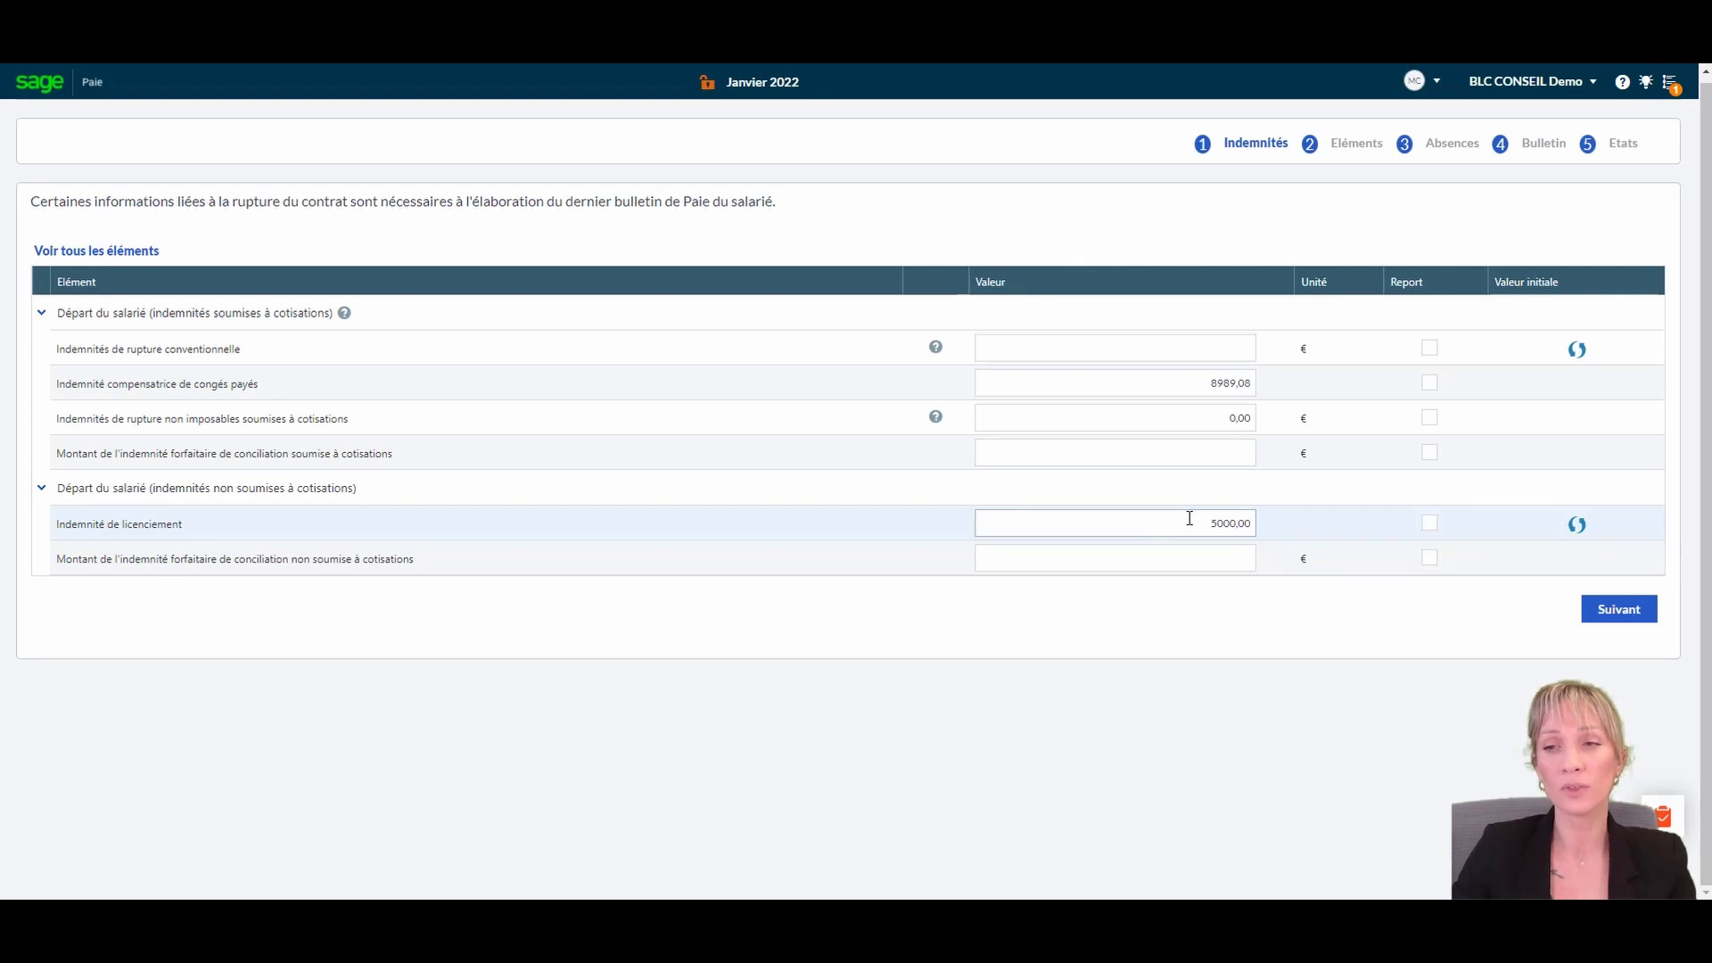
left_click(1593, 612)
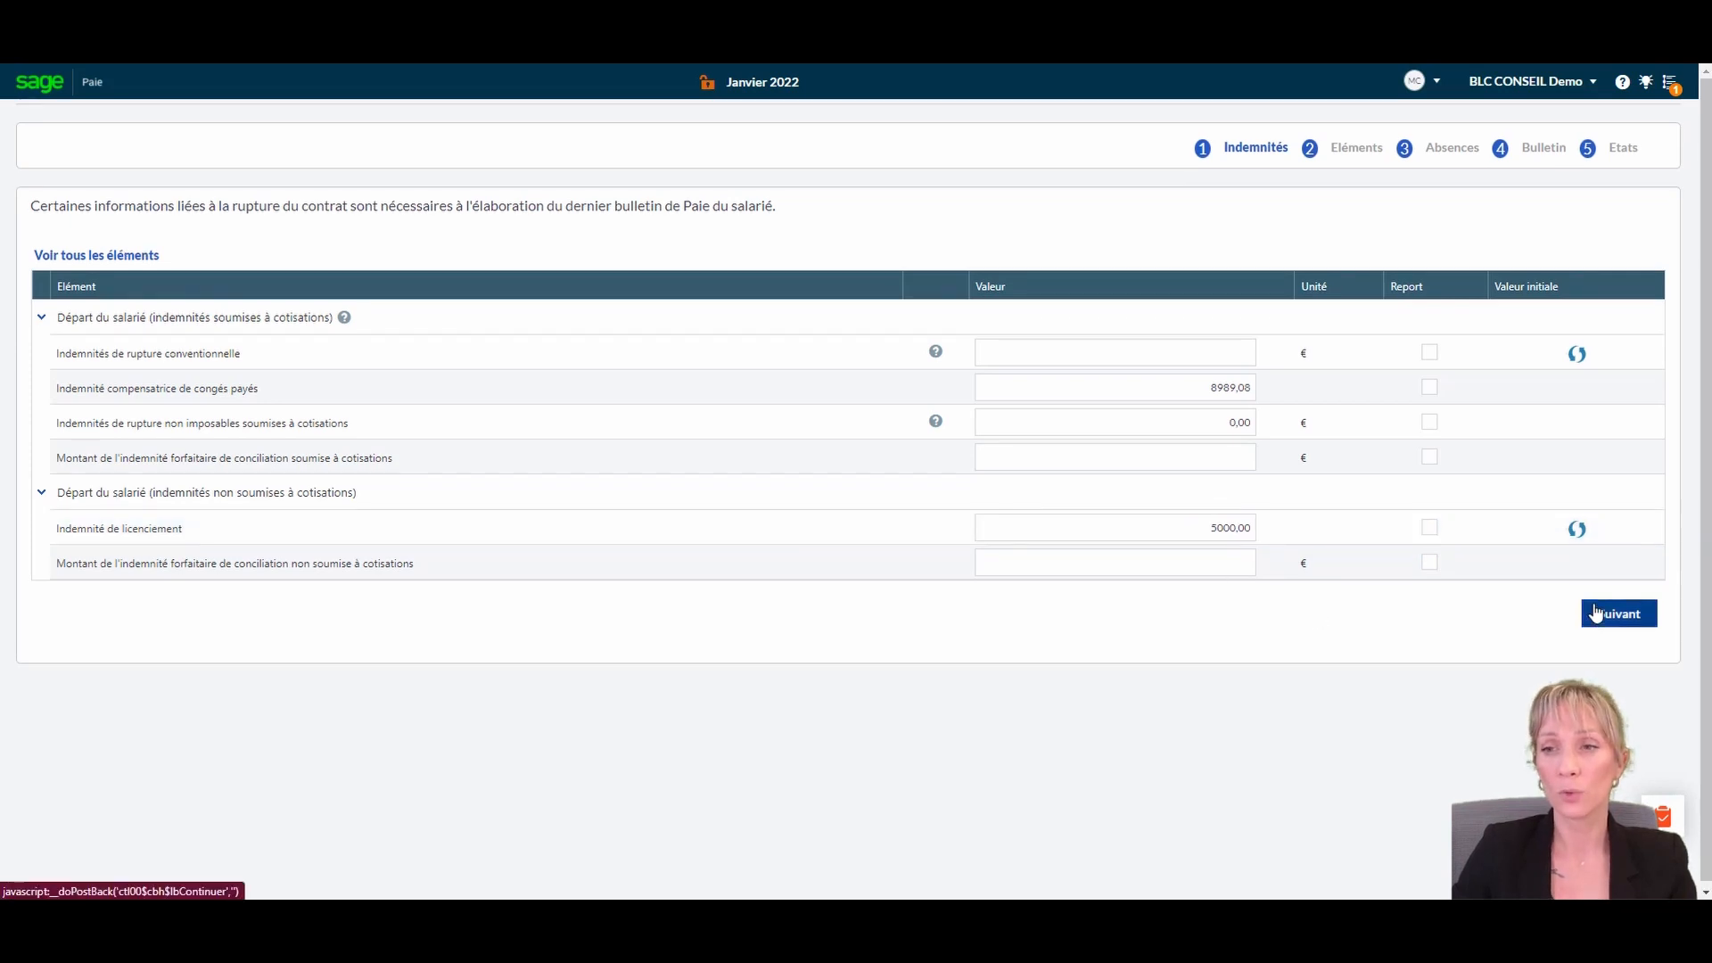
Review the payslip element categories, then continue through the Eléments and Absences stages without adding any entry.
scroll(1031, 667, "down", 2)
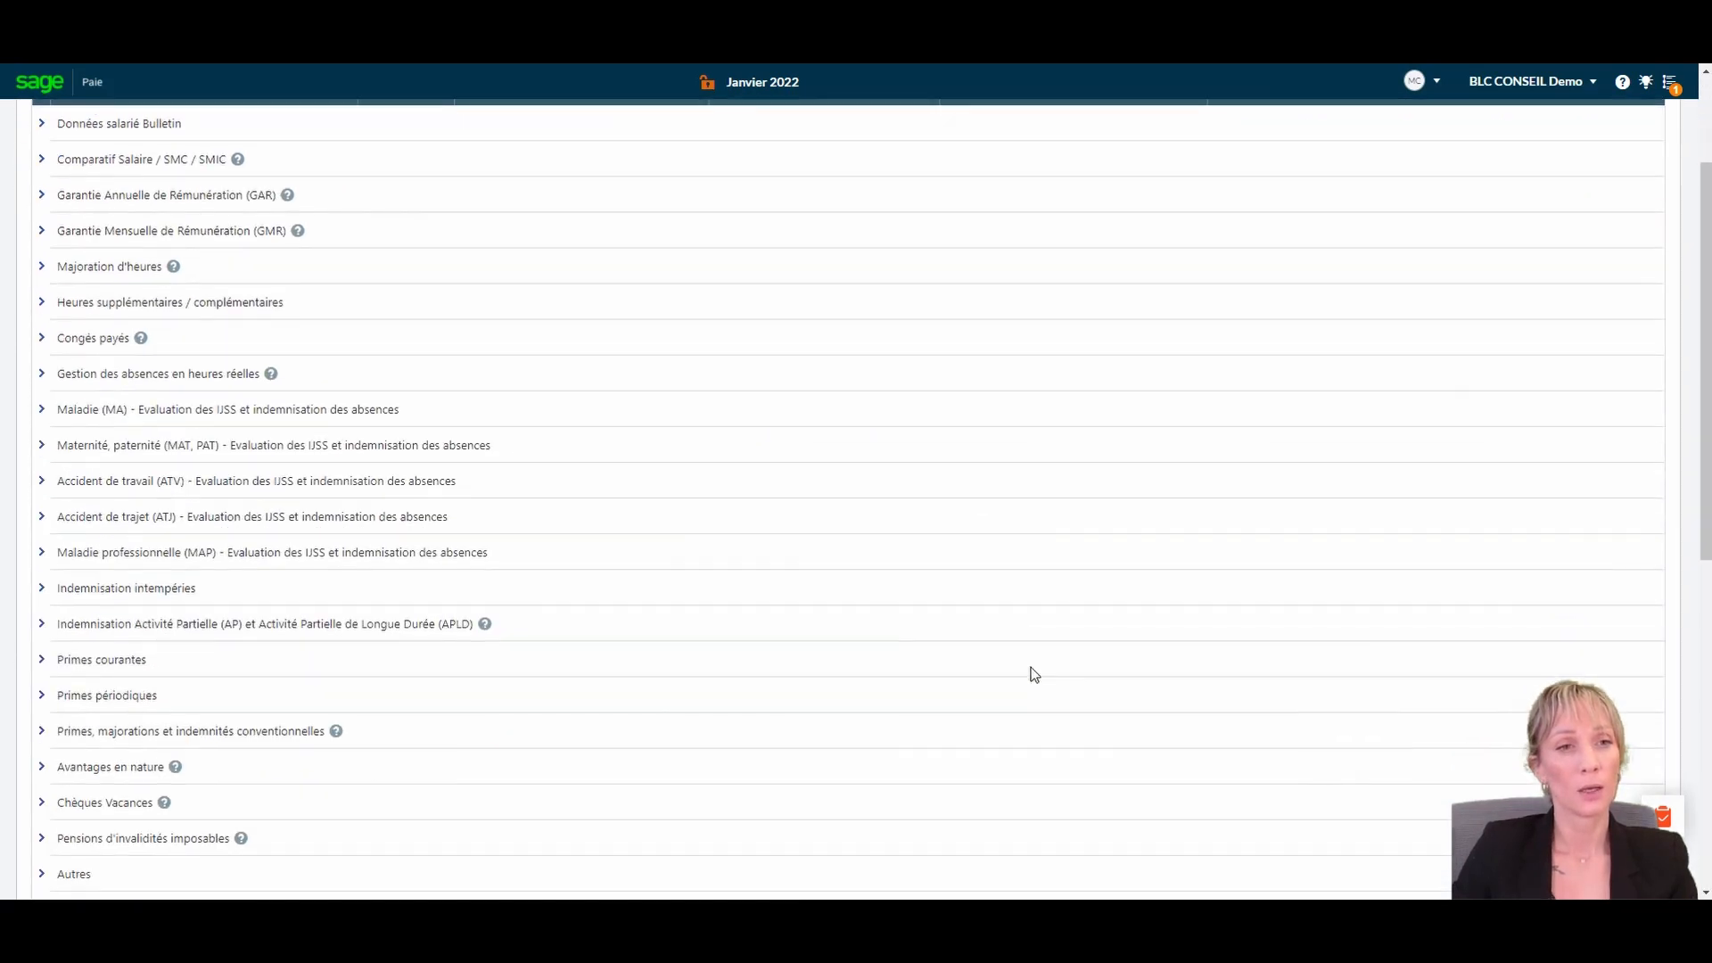
scroll(1031, 667, "up", 1)
scroll(1031, 674, "up", 1)
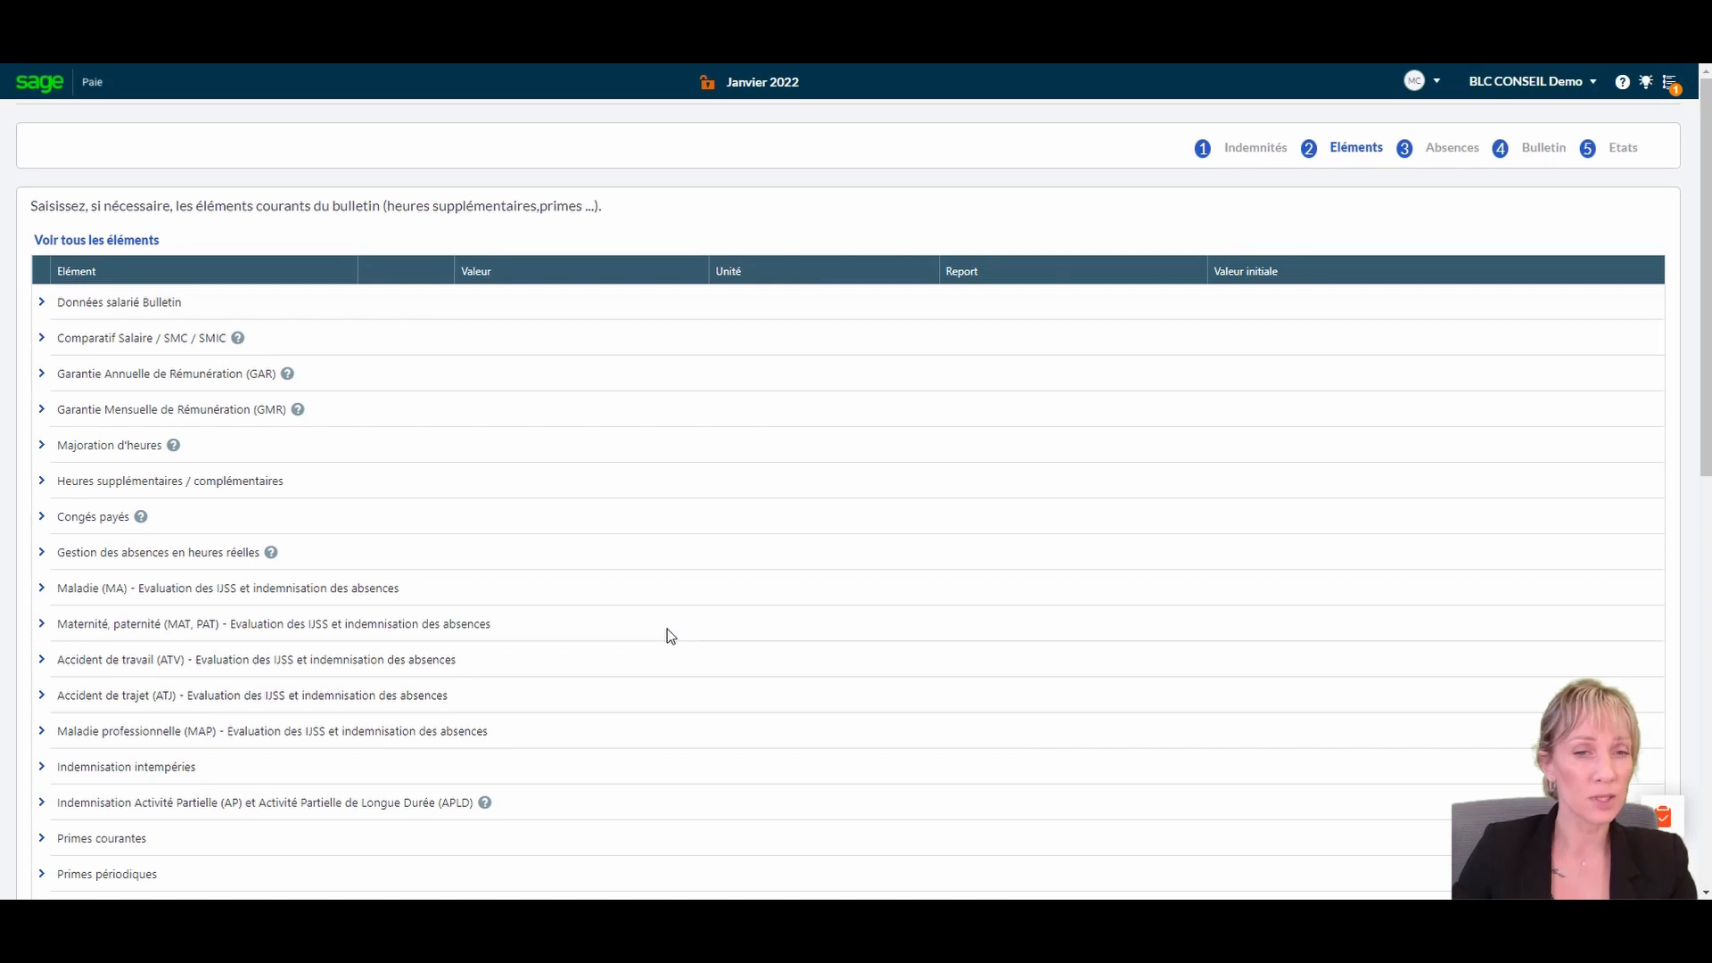
scroll(673, 626, "down", 1)
scroll(673, 627, "down", 3)
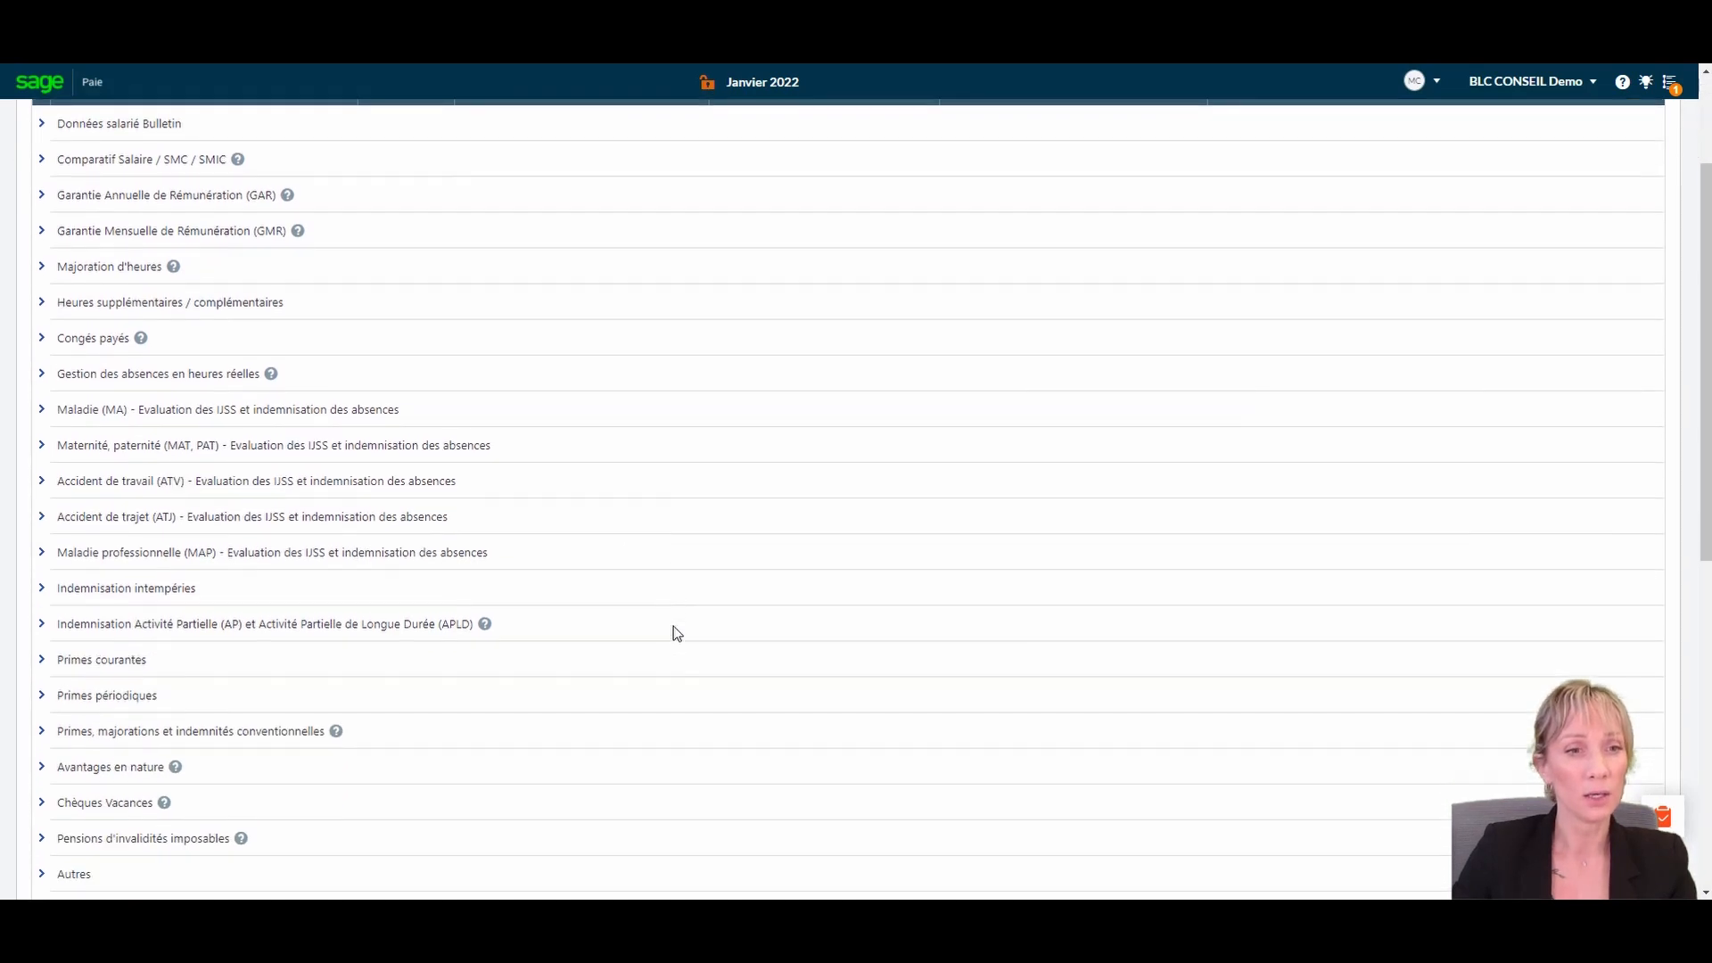
scroll(673, 627, "down", 5)
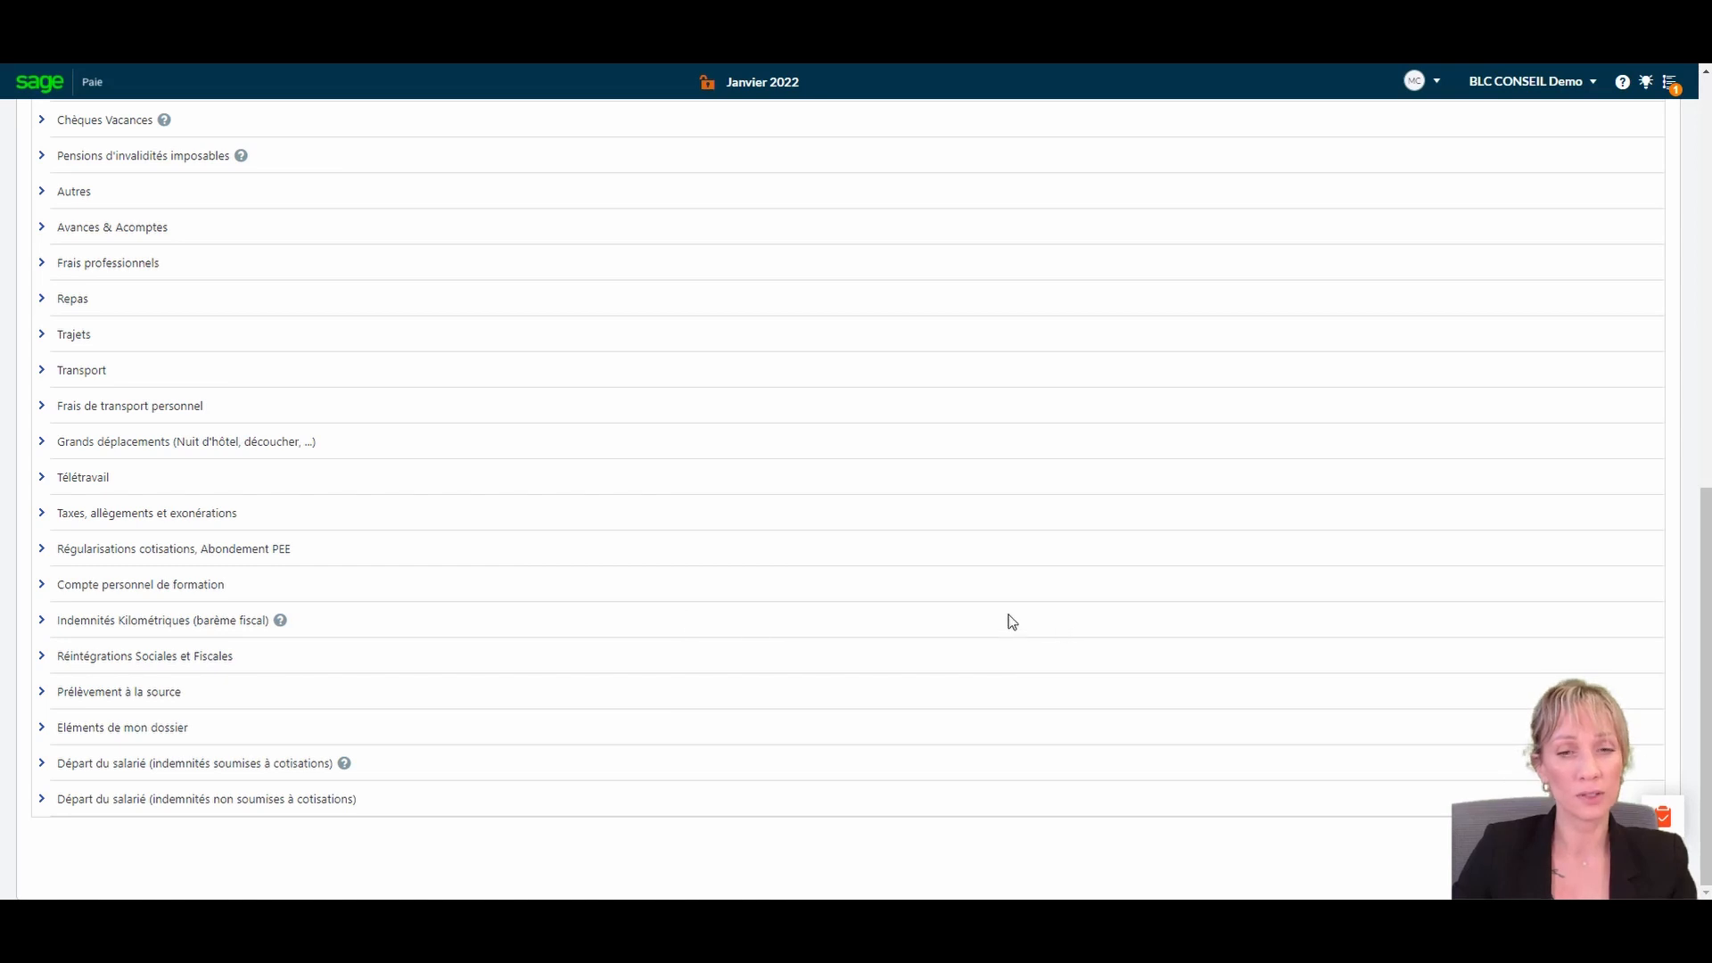
left_click(1619, 849)
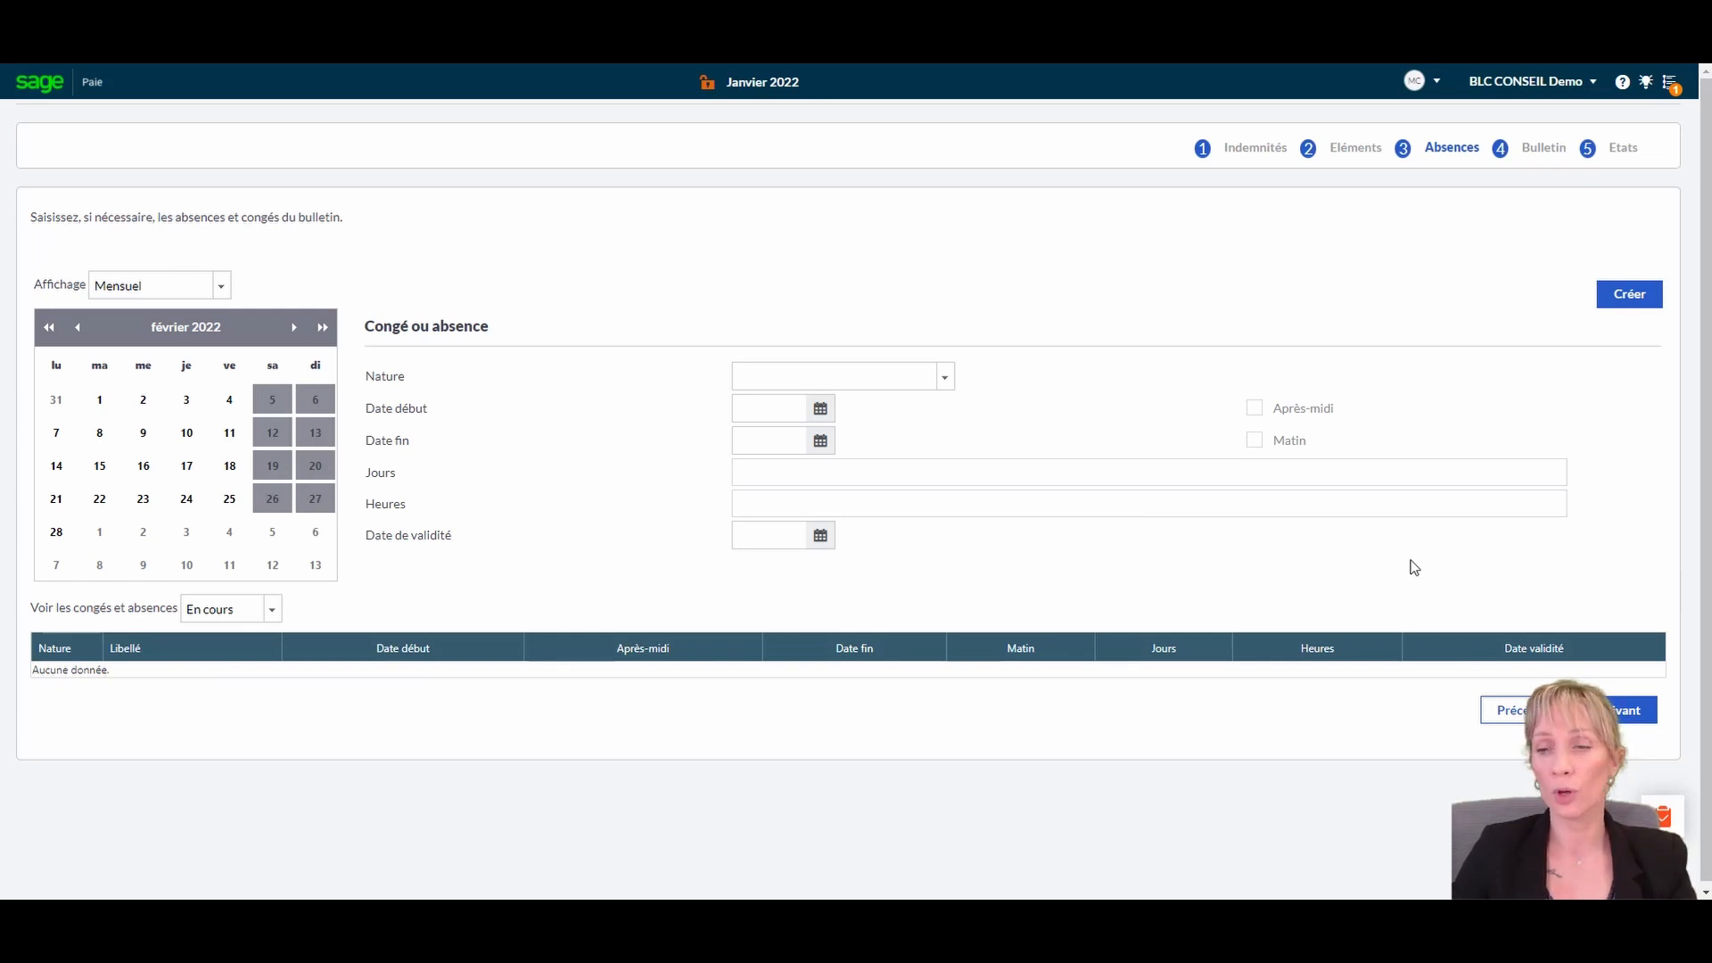
left_click(1626, 723)
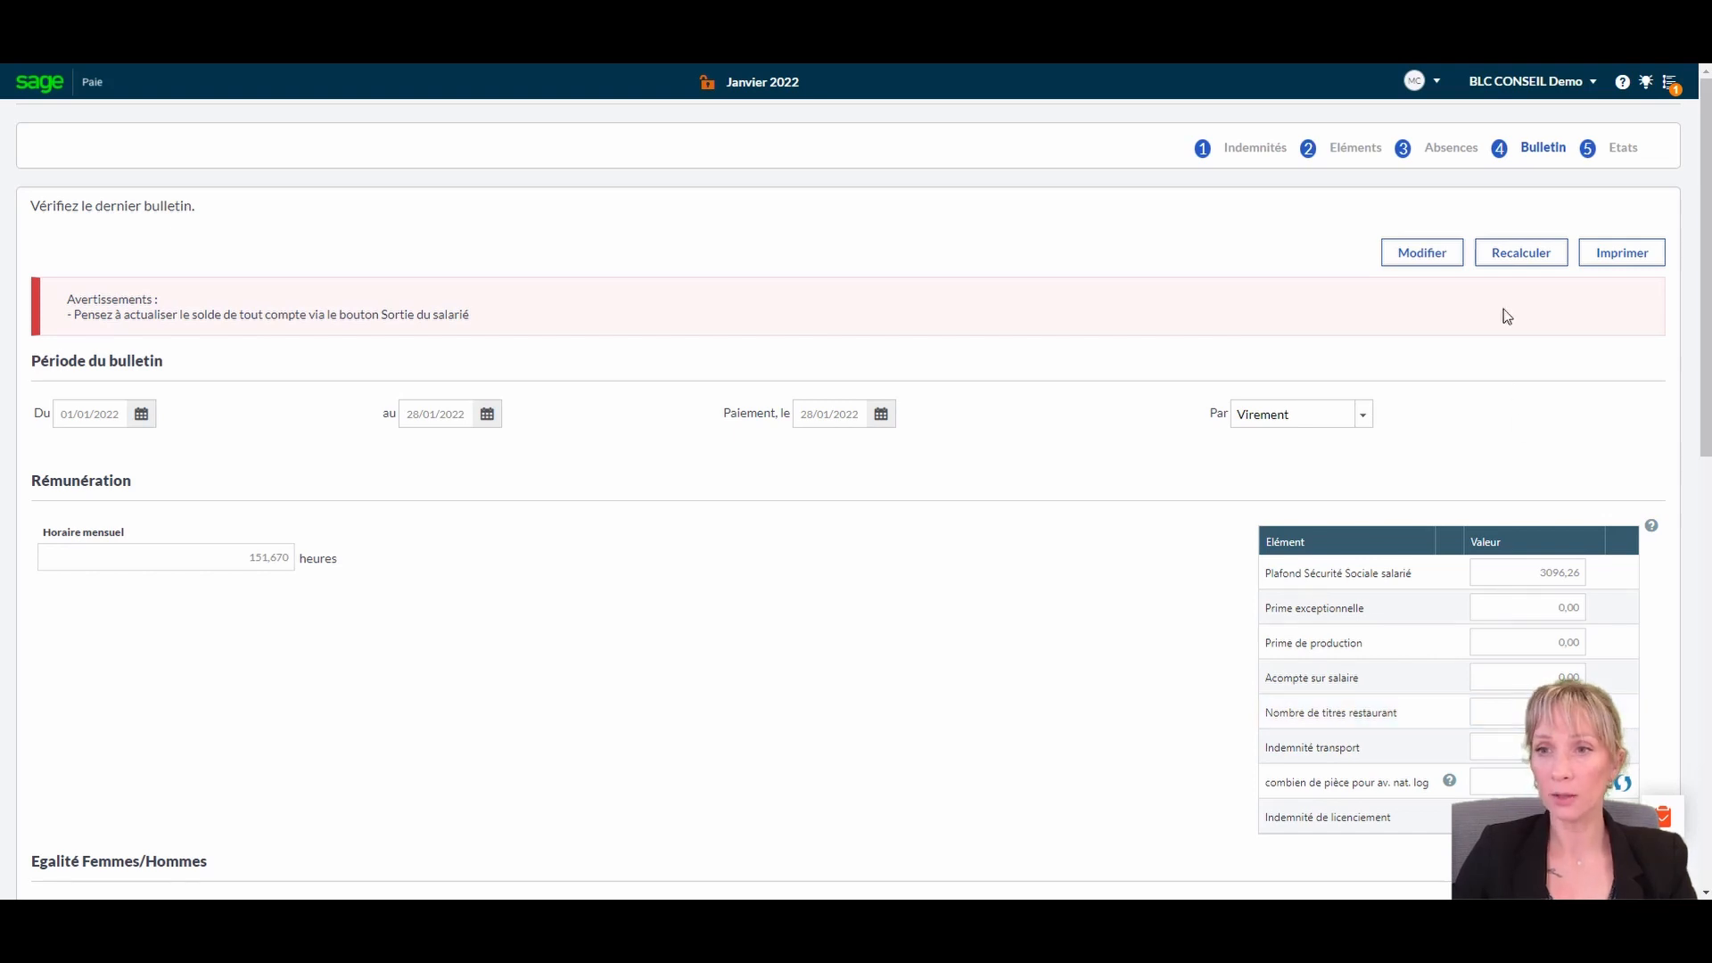
Recalculate the last payslip and open its printable version to check the indemnities, contributions and net pay.
left_click(1519, 257)
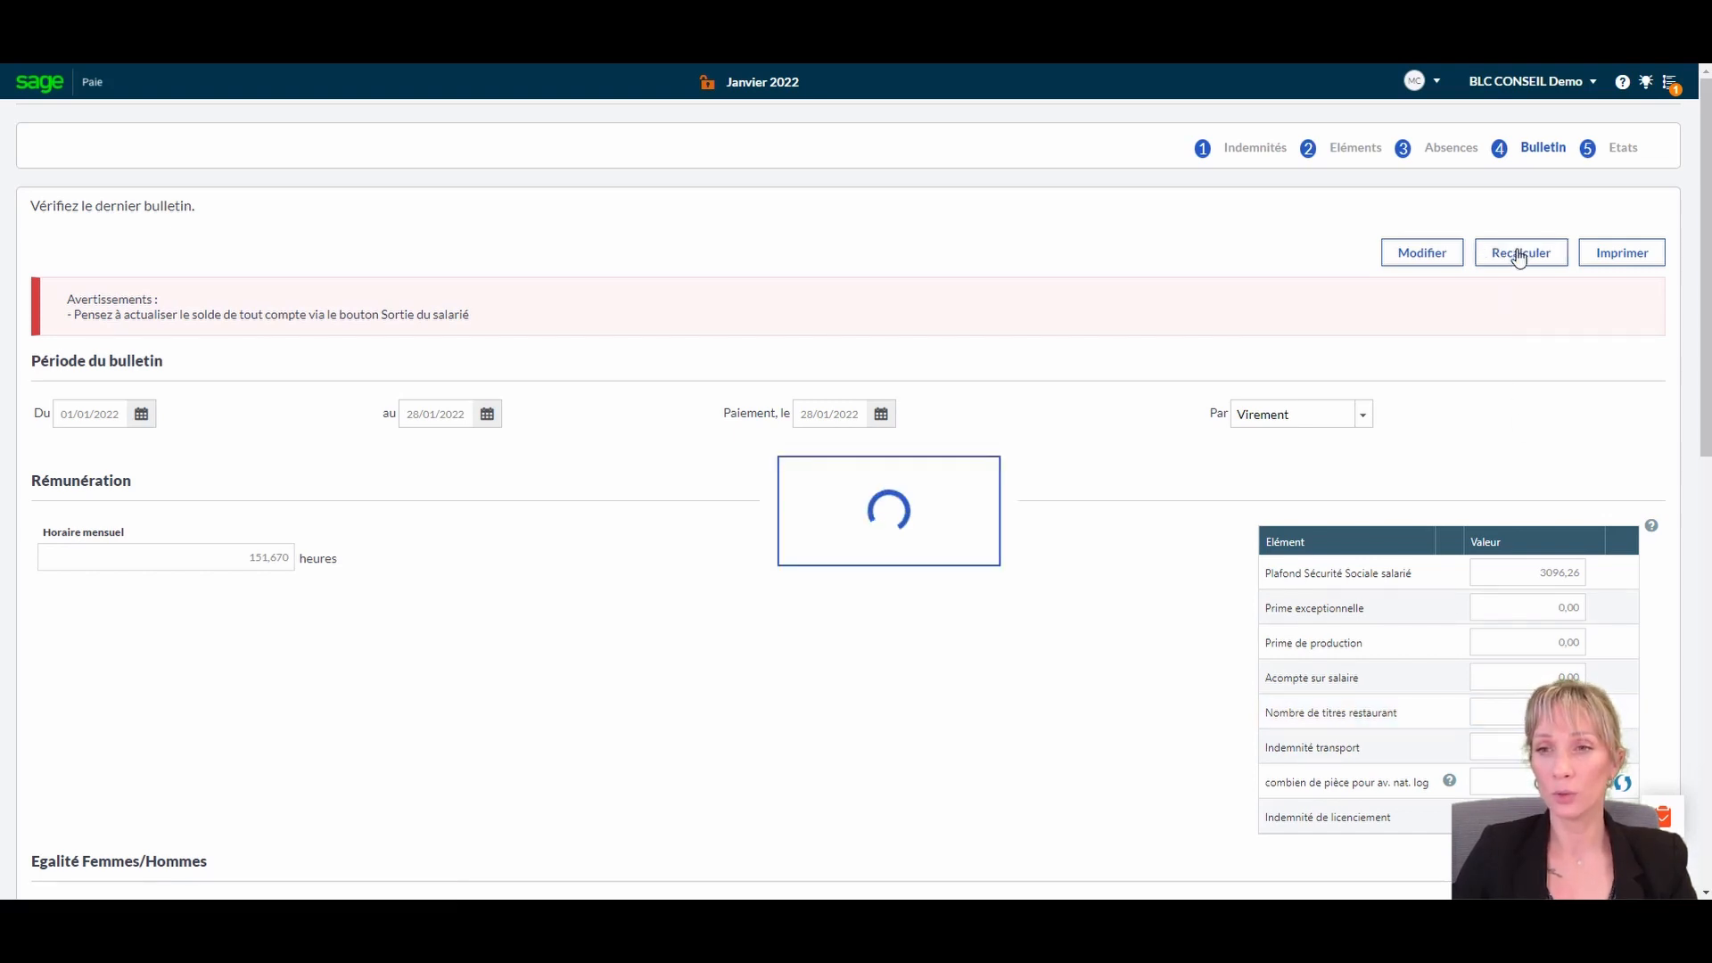
left_click(1621, 256)
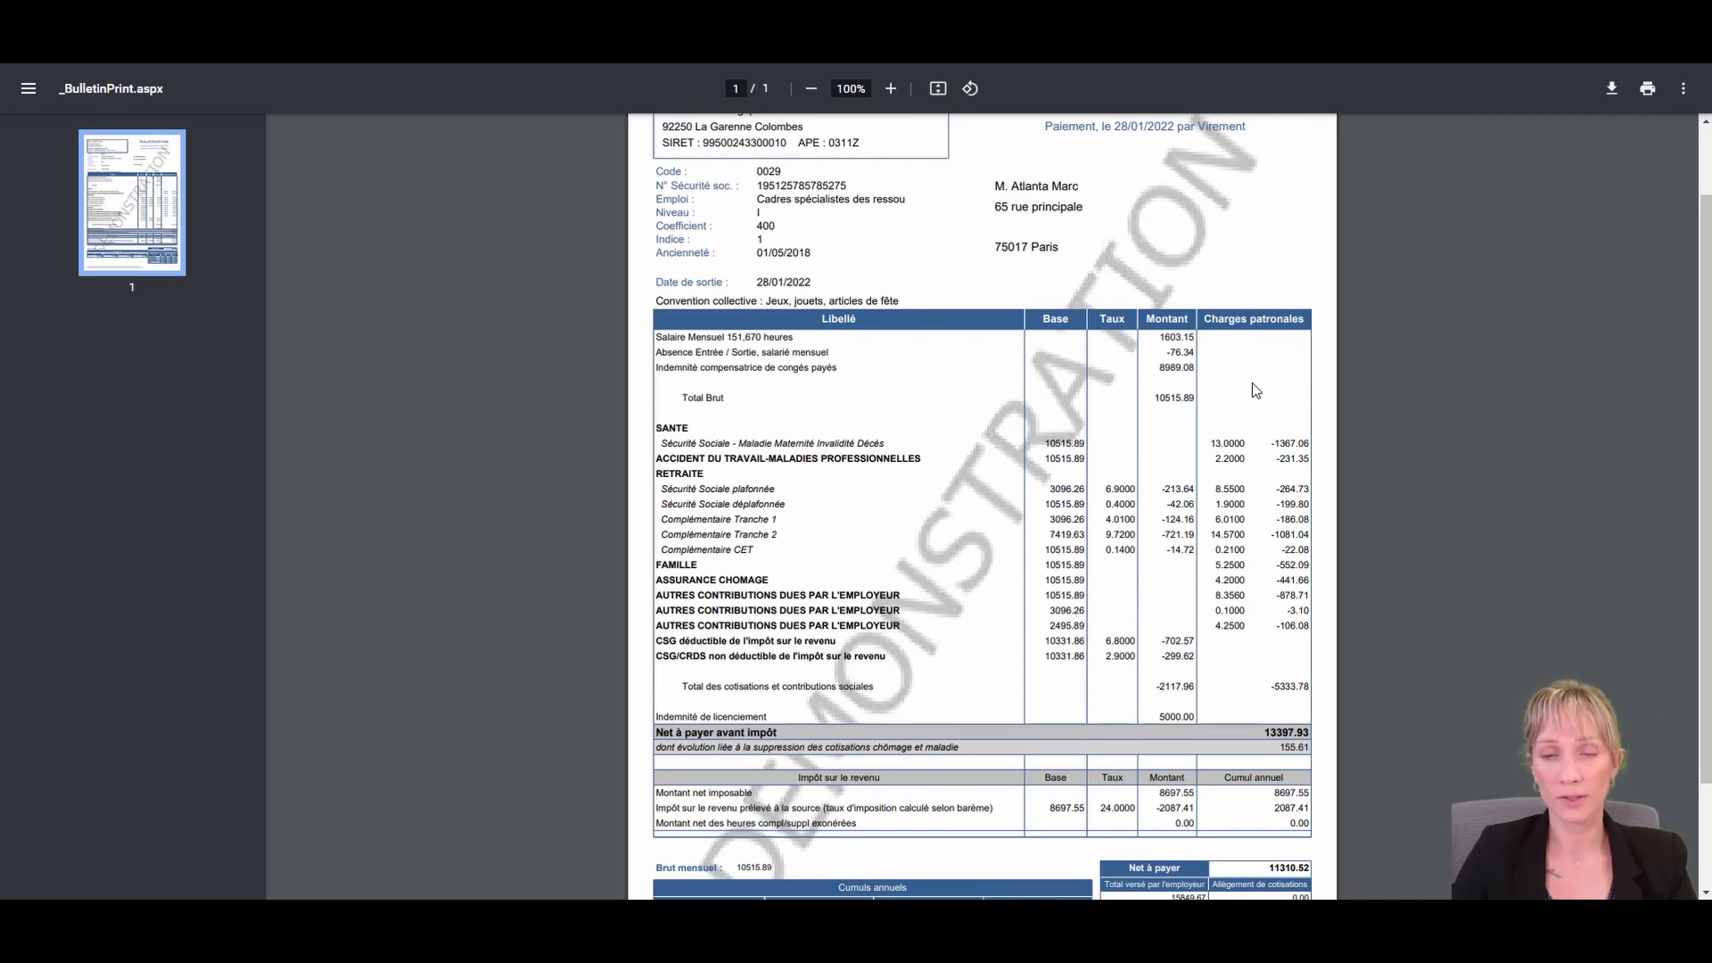
scroll(1259, 384, "down", 1)
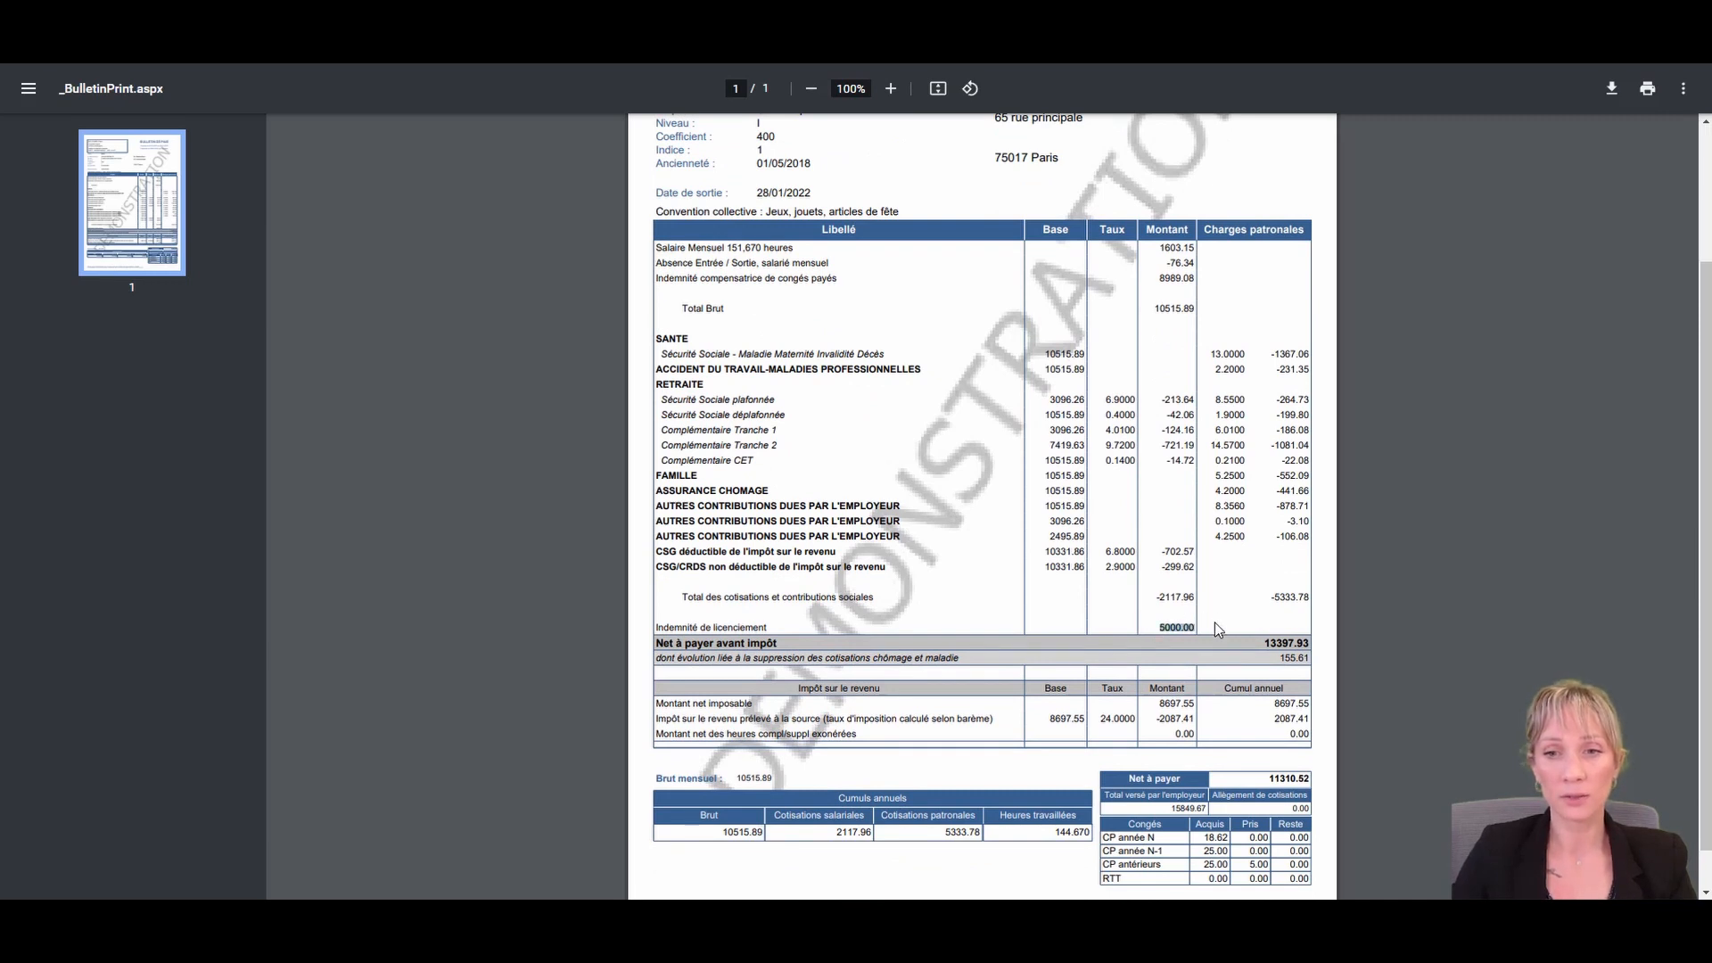
scroll(1229, 618, "down", 1)
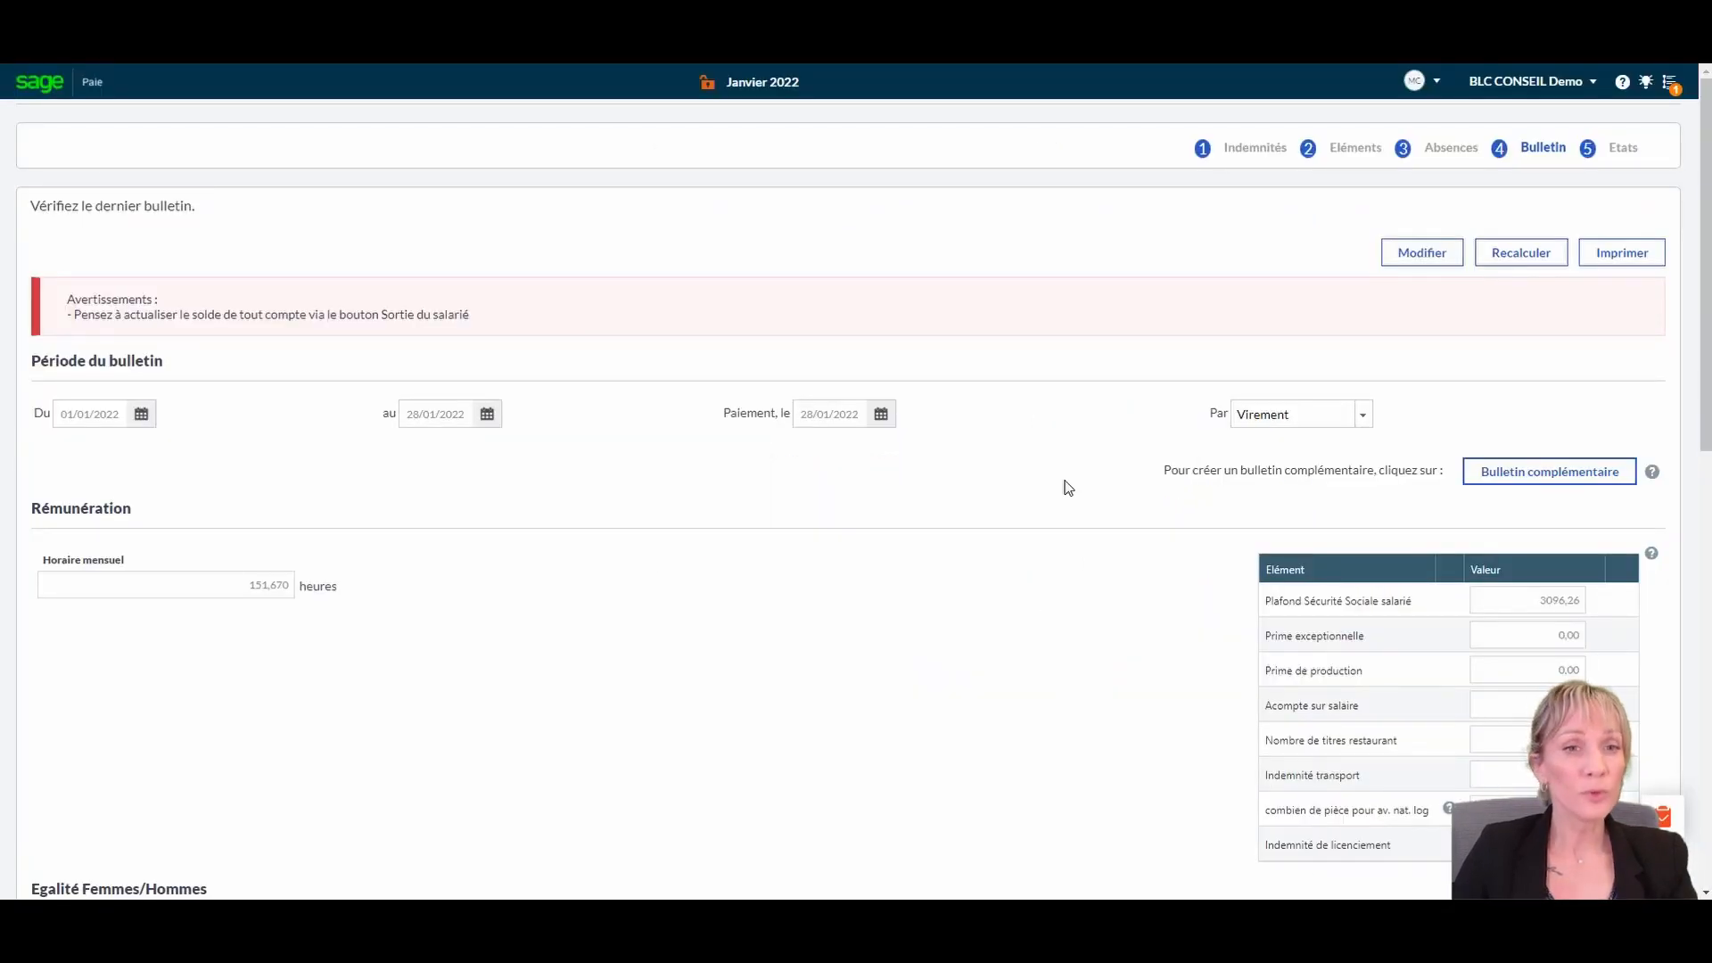
Review the rest of the last payslip down to its comments and continue to the Etats stage.
scroll(1069, 487, "down", 8)
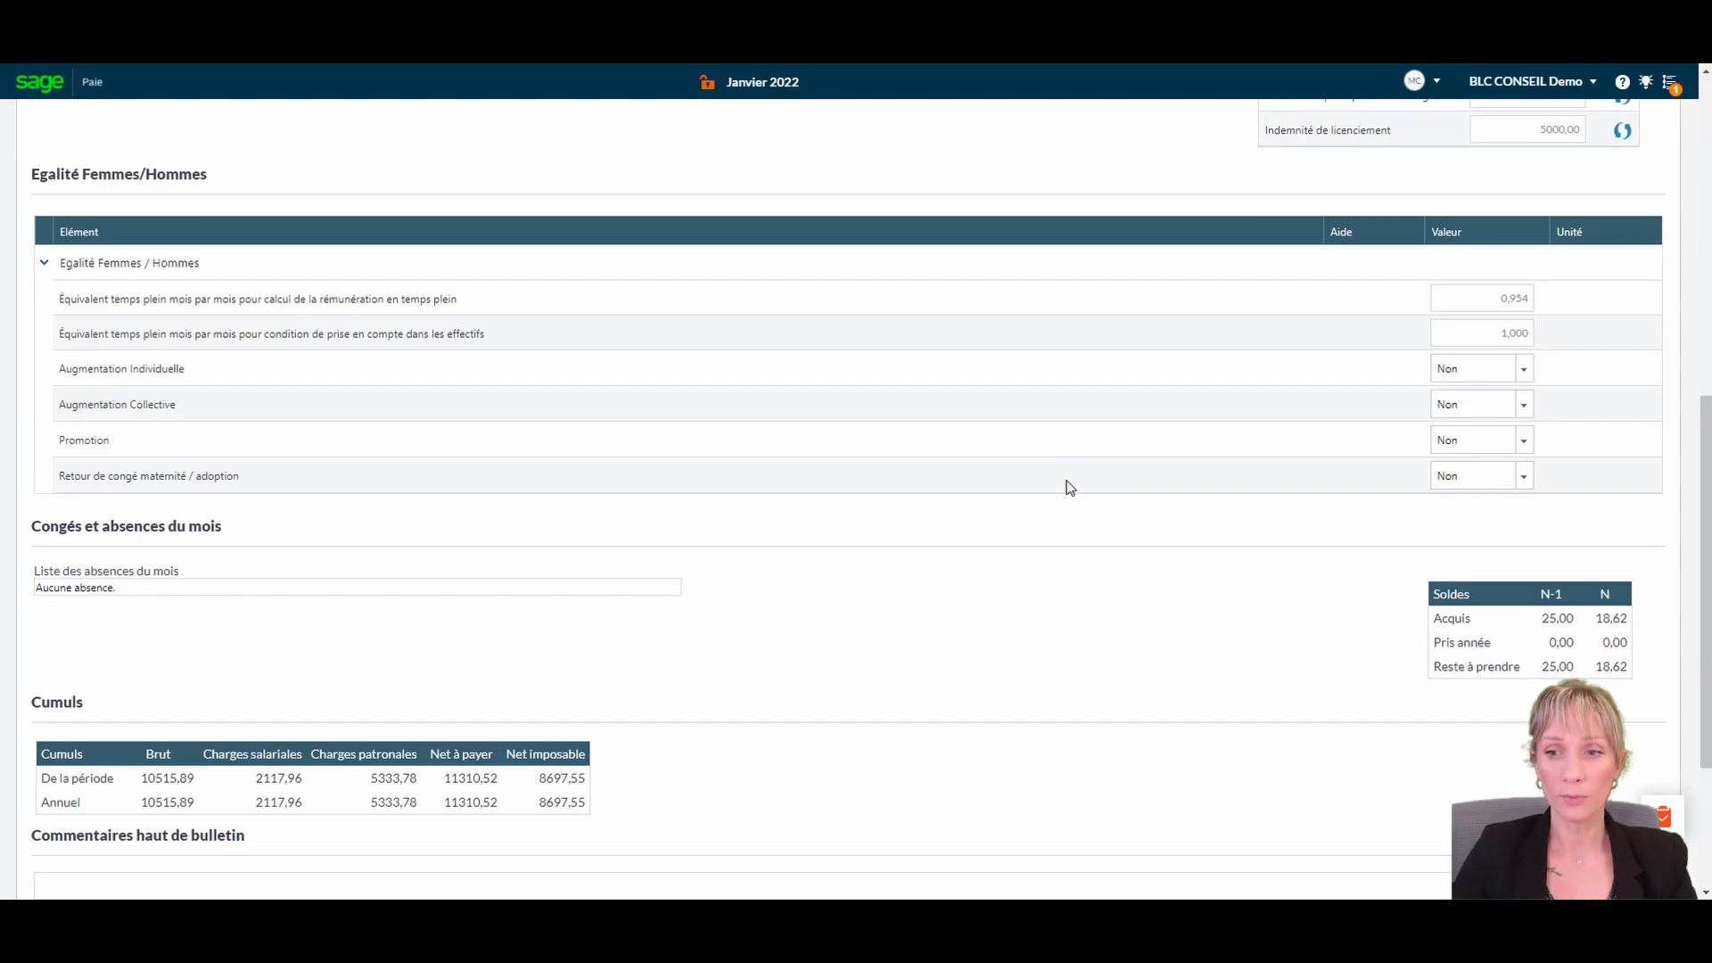
scroll(1071, 484, "down", 3)
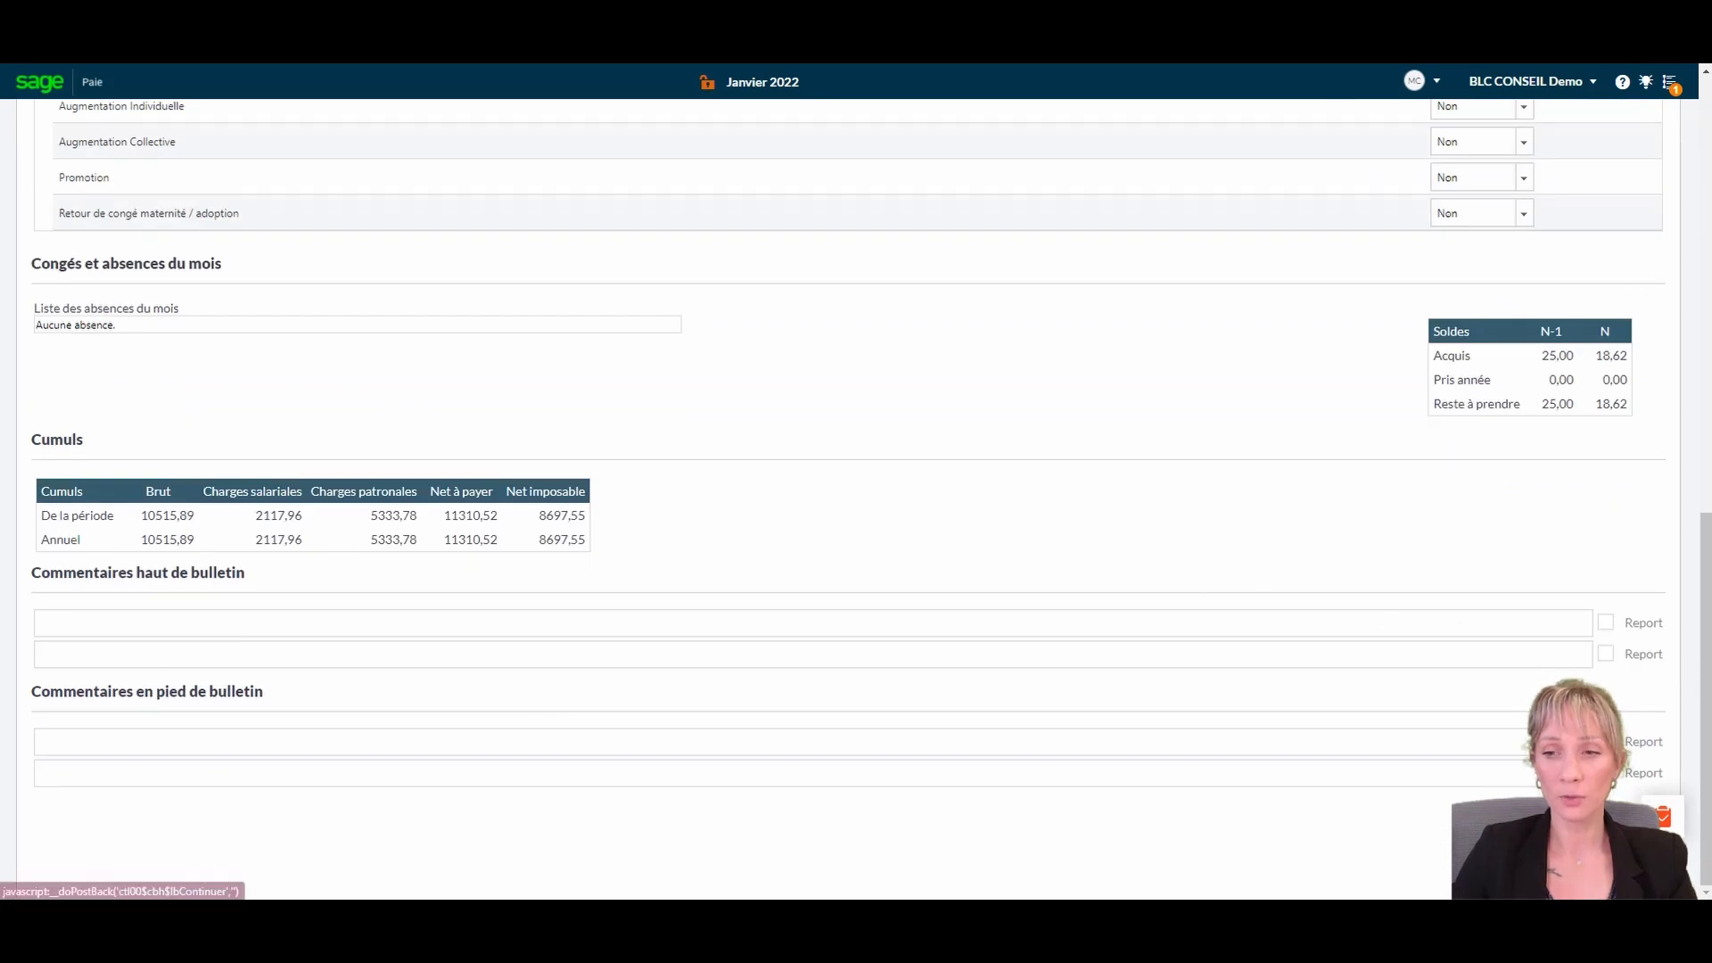
left_click(1616, 843)
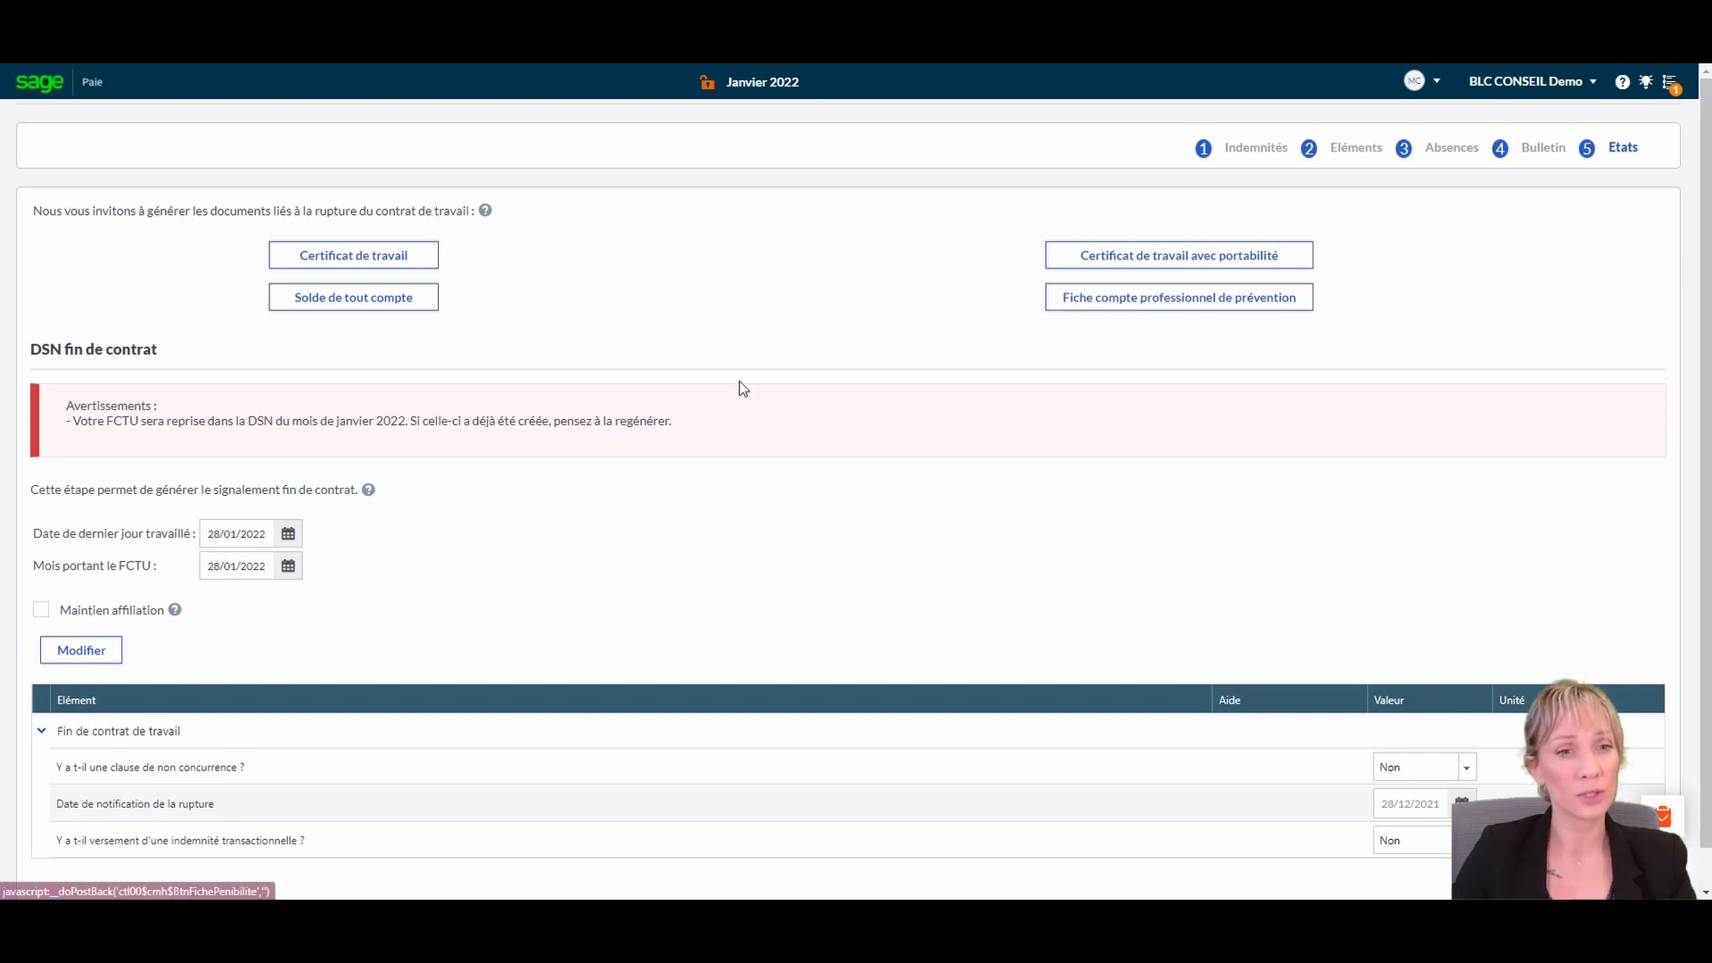
Validate the DSN fin de contrat information and accept going to the list of end-of-contract signals.
scroll(809, 404, "down", 1)
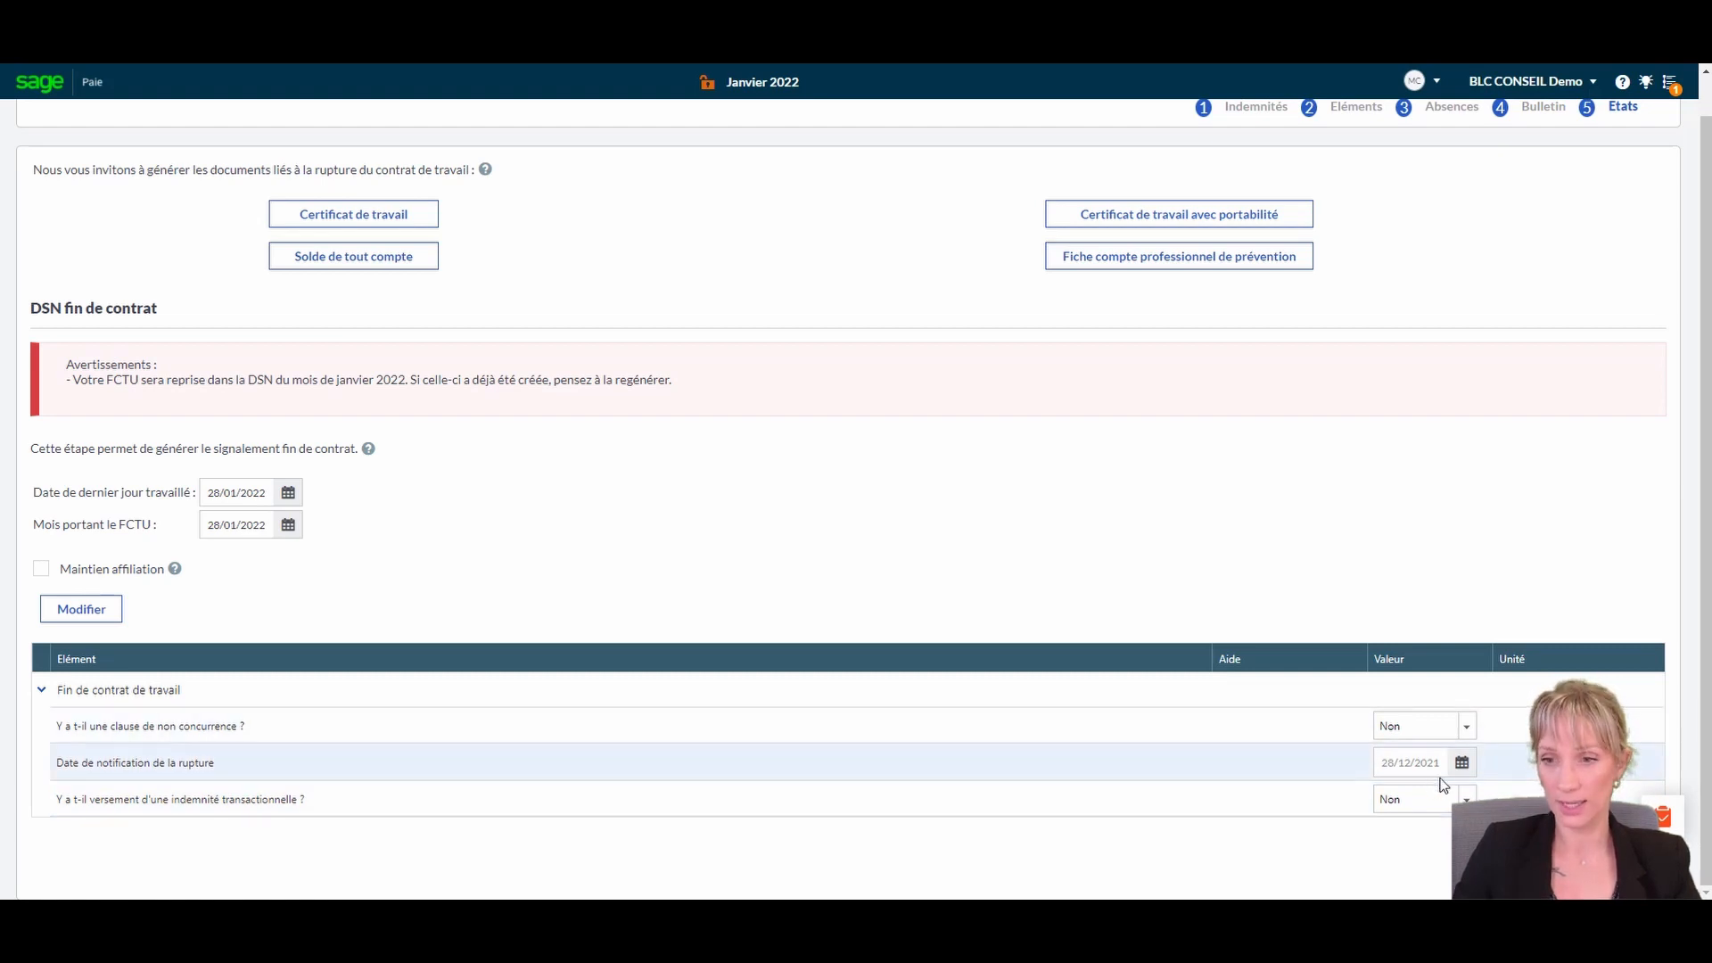
left_click(1605, 841)
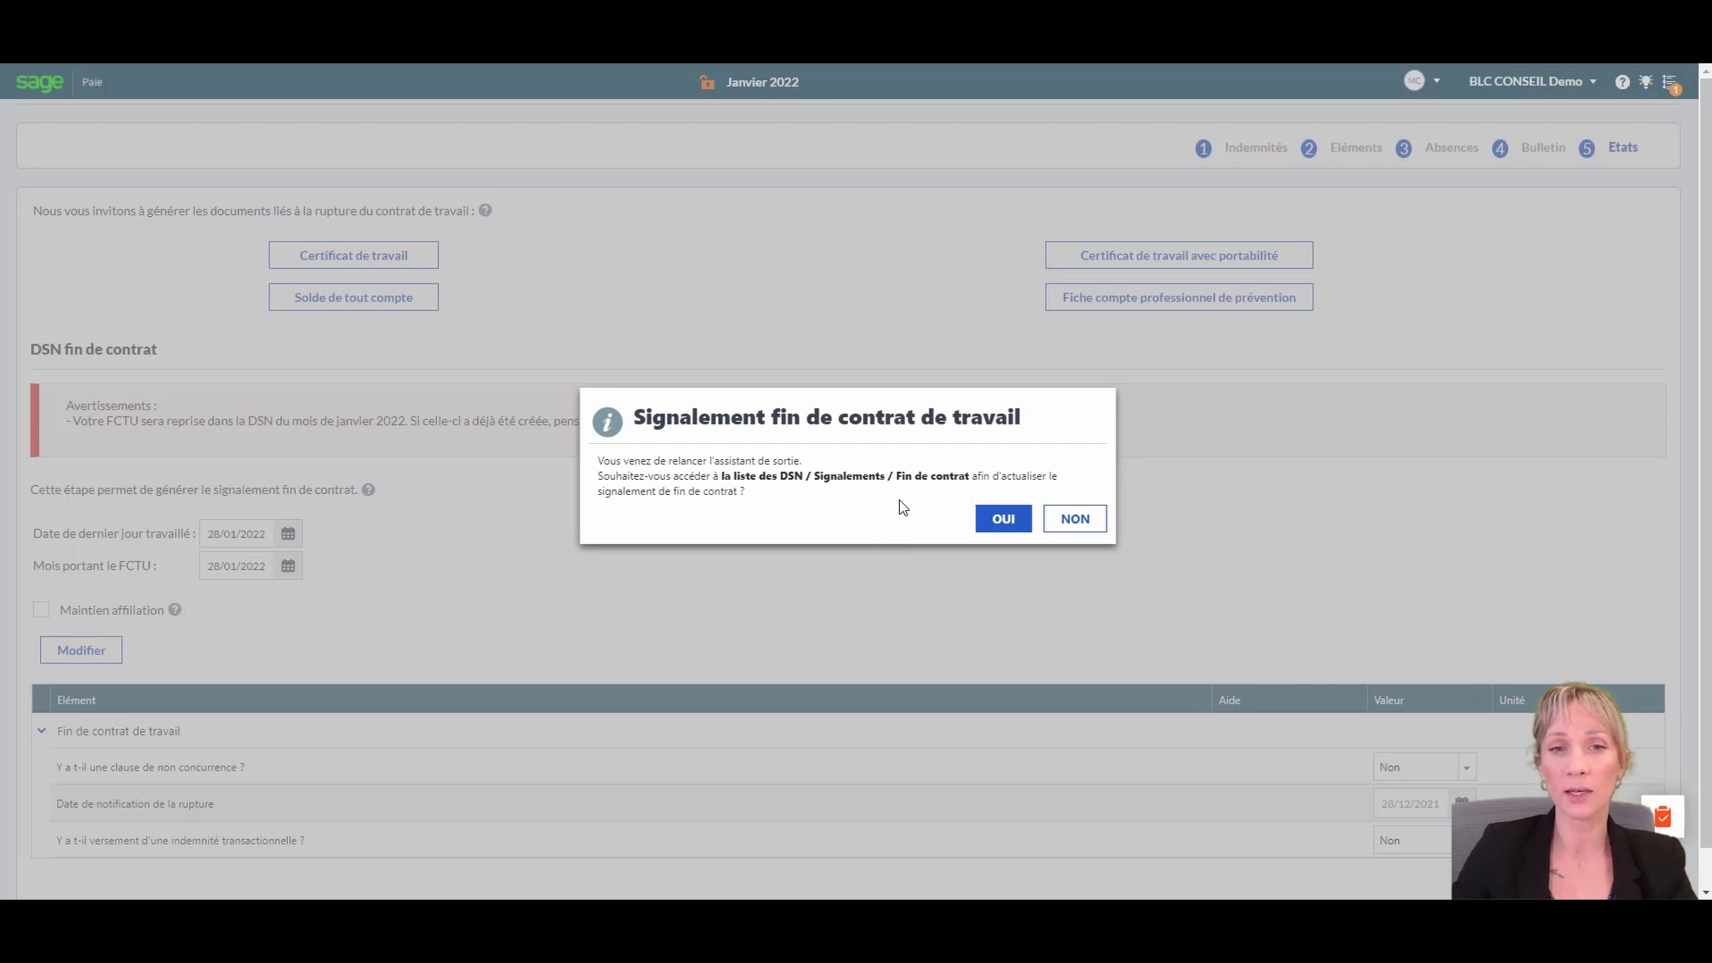
left_click(1010, 528)
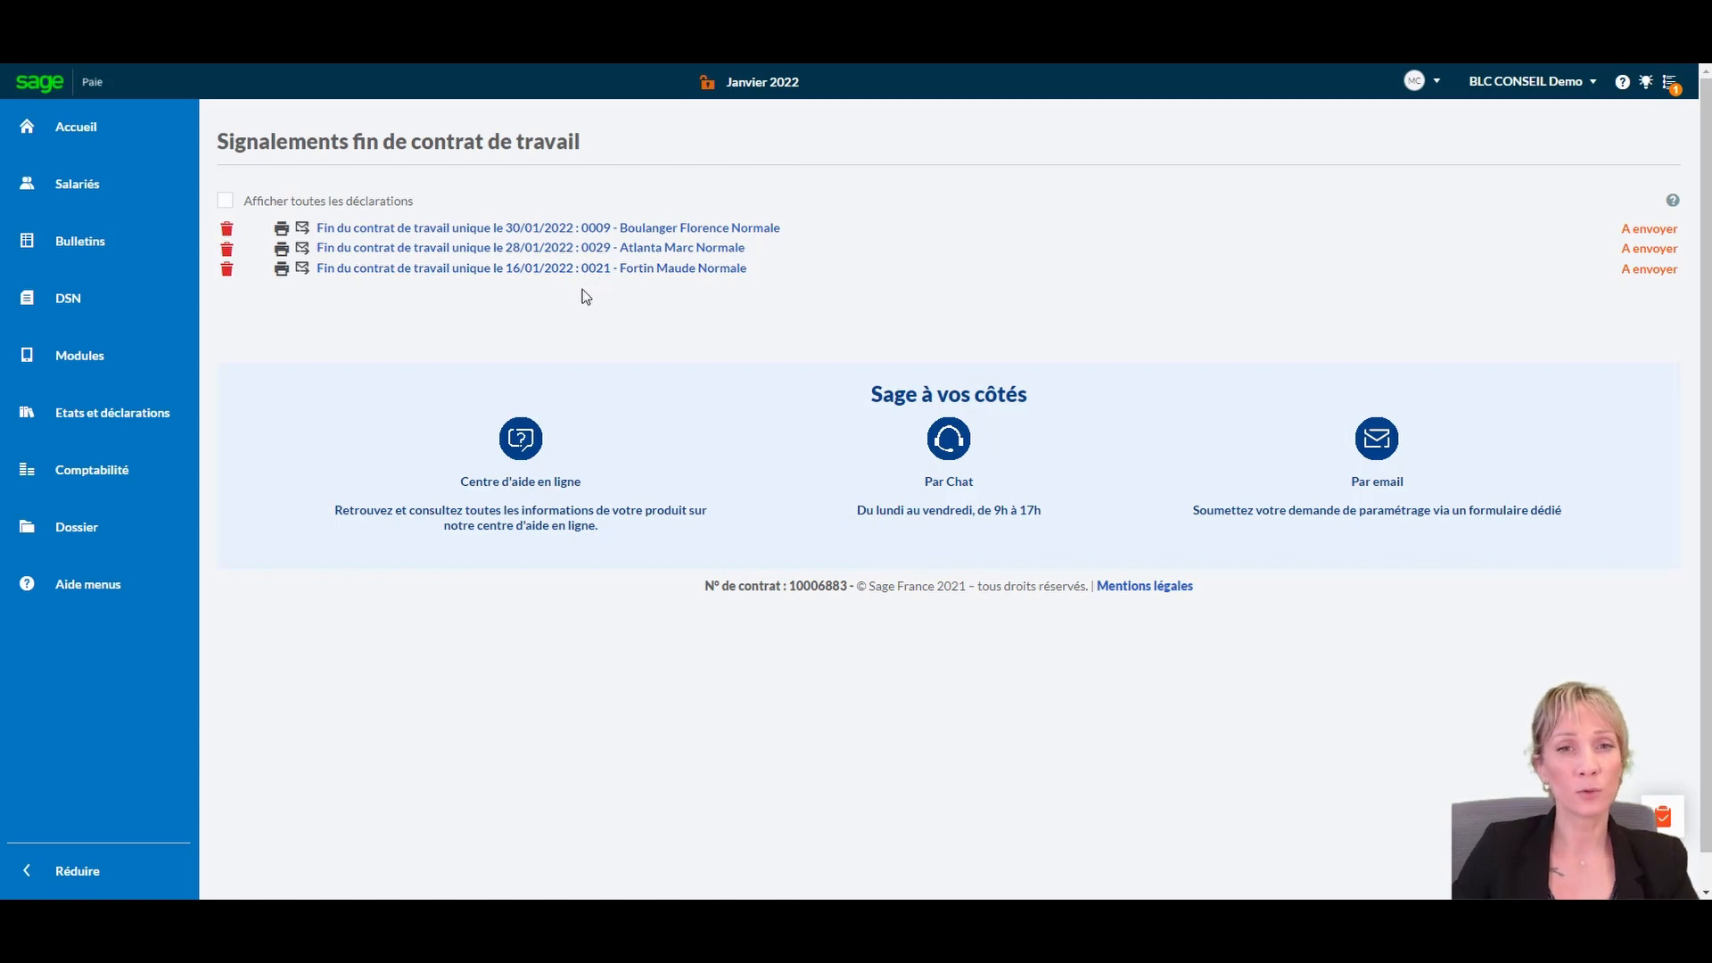
Open the employee's end-of-contract signal dated 28/01/2022 and examine its Cotisations, Arrêt de travail and Fin de contrat sections.
left_click(634, 257)
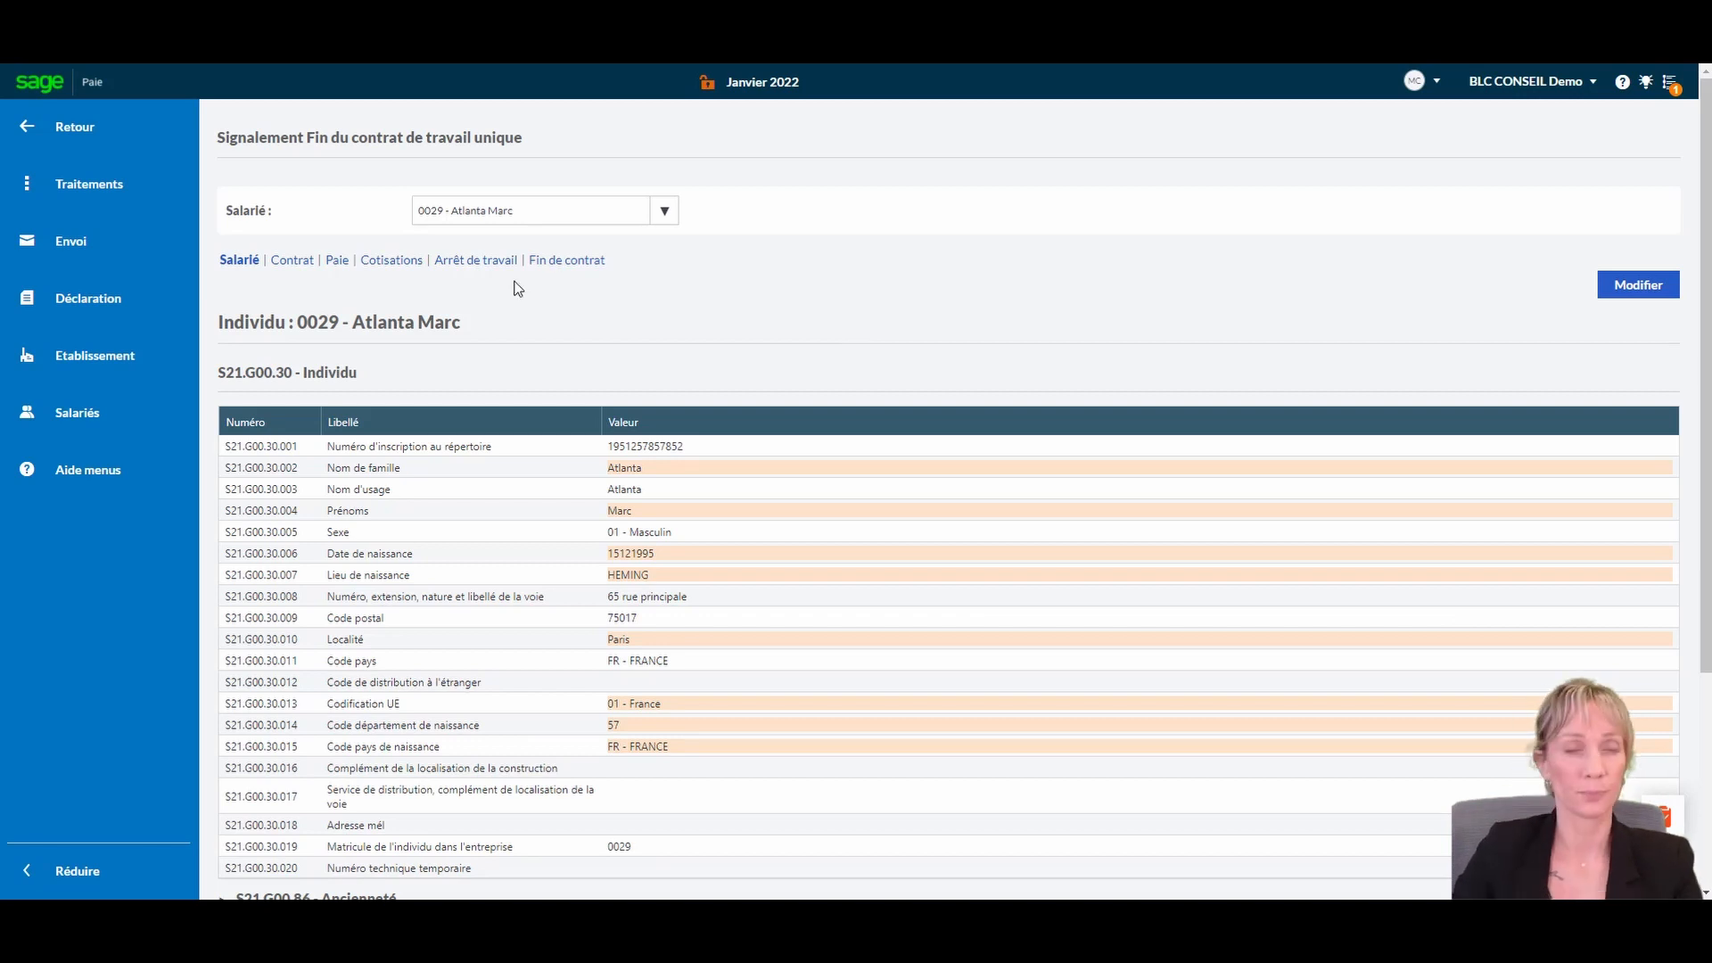
left_click(400, 261)
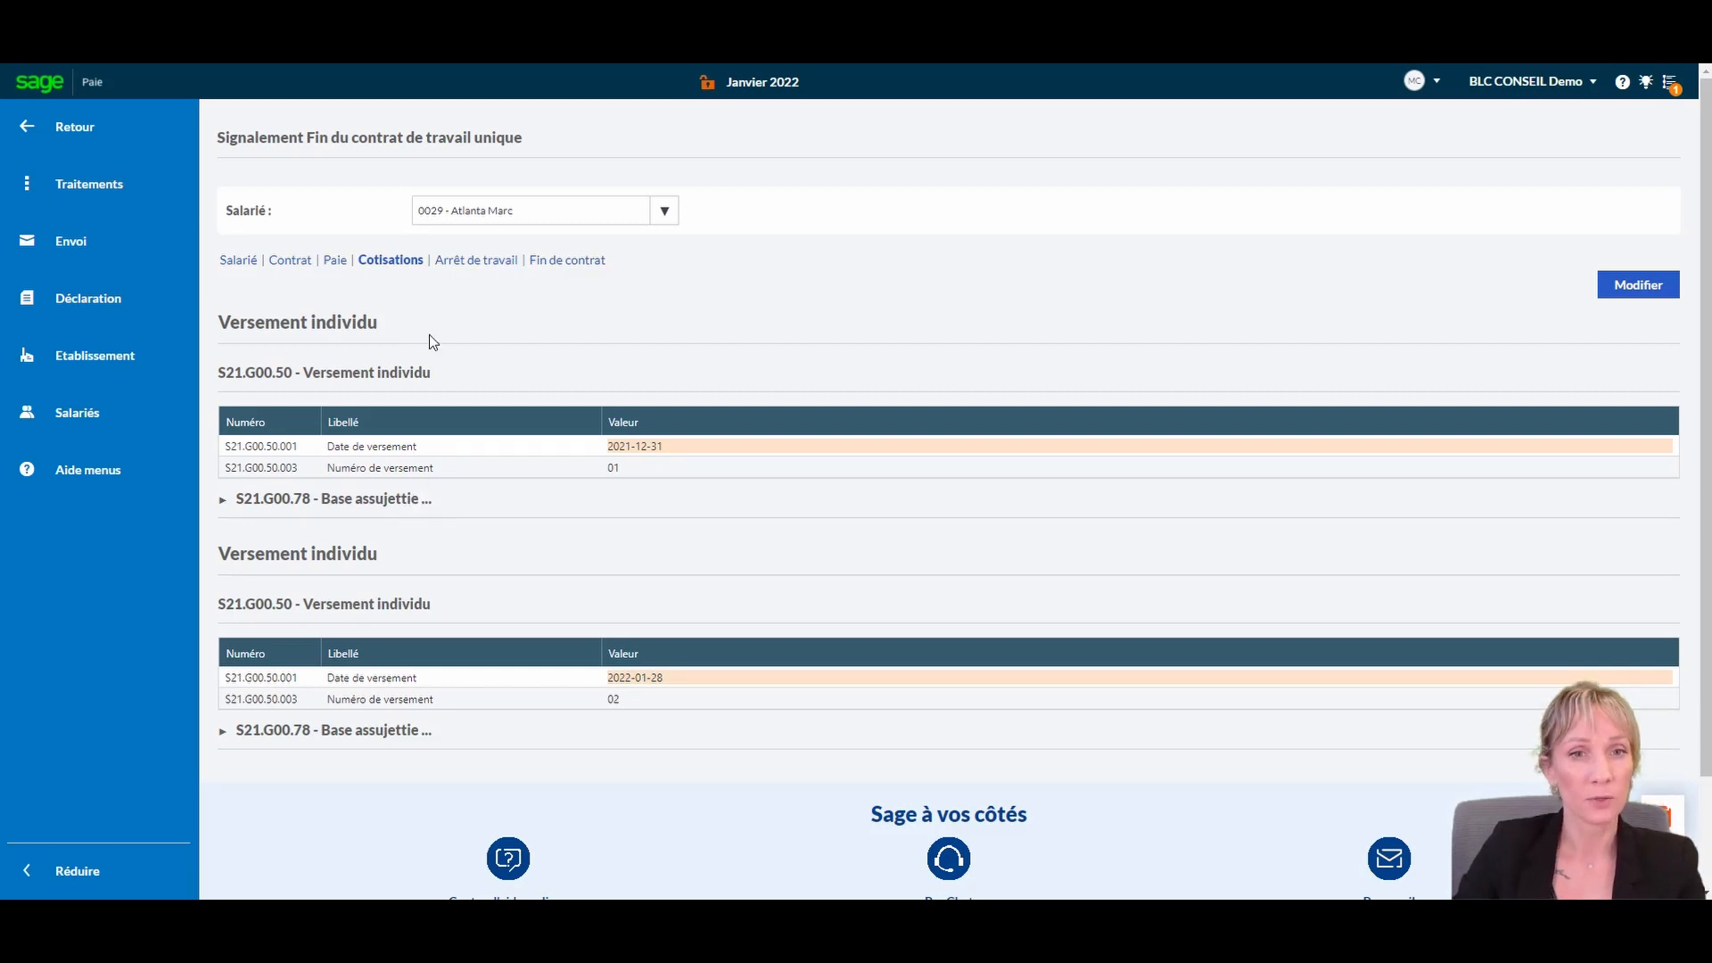
left_click(482, 266)
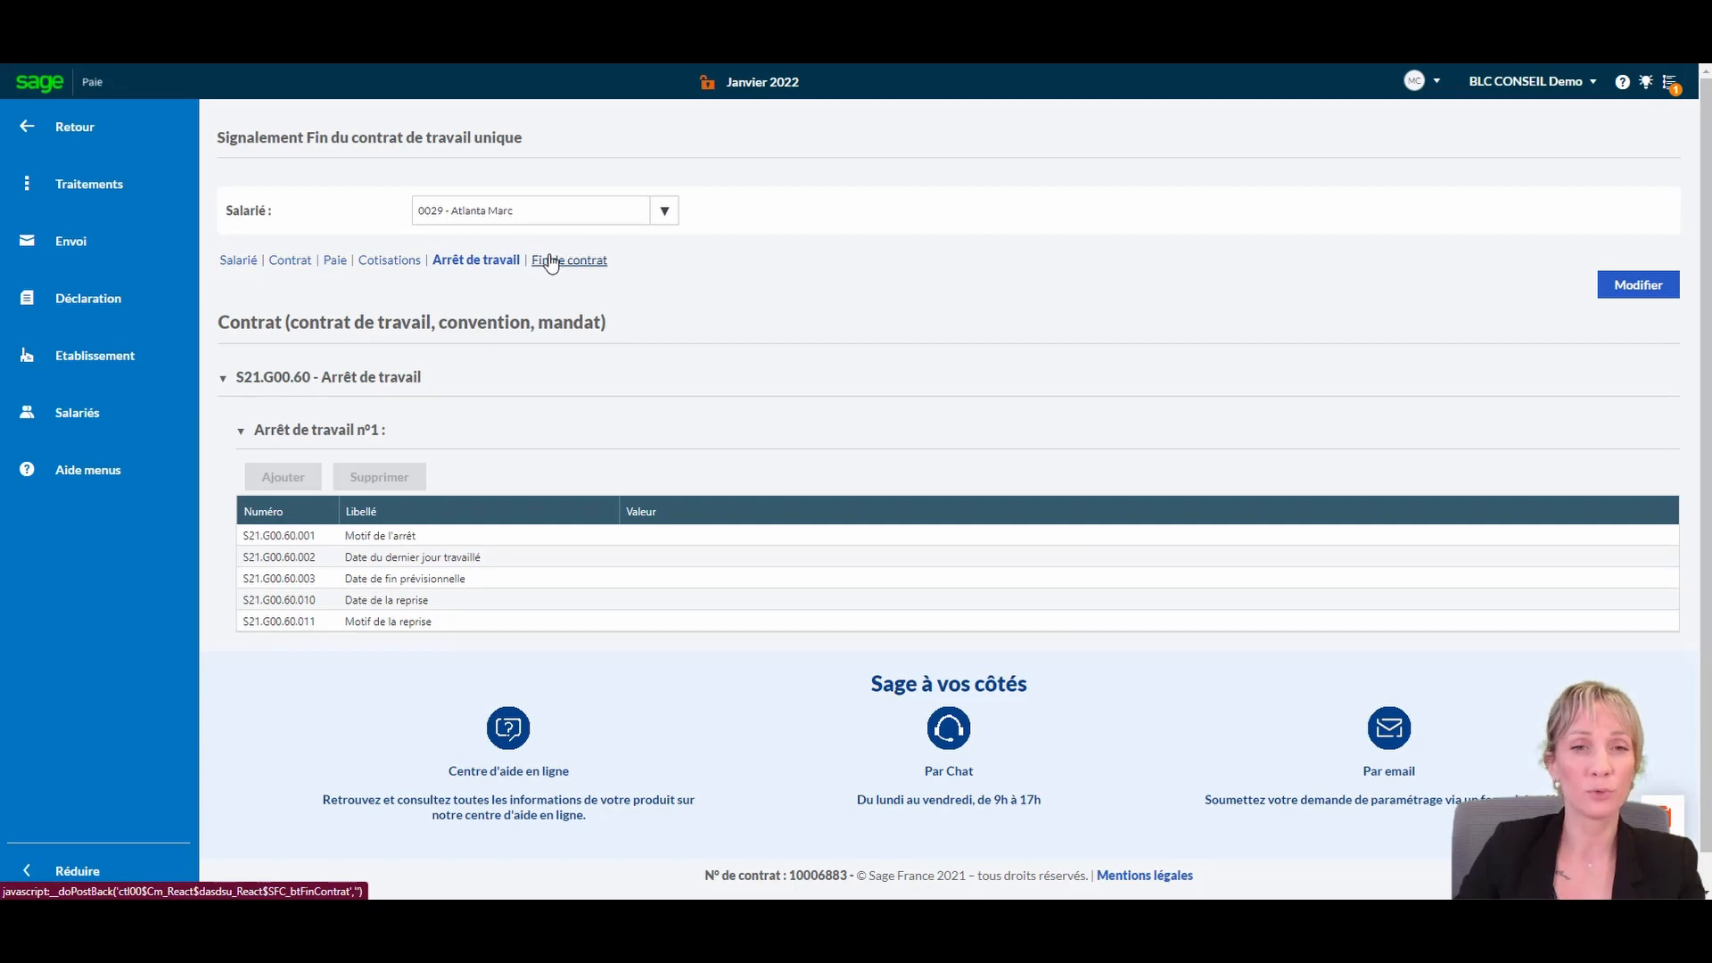
left_click(543, 263)
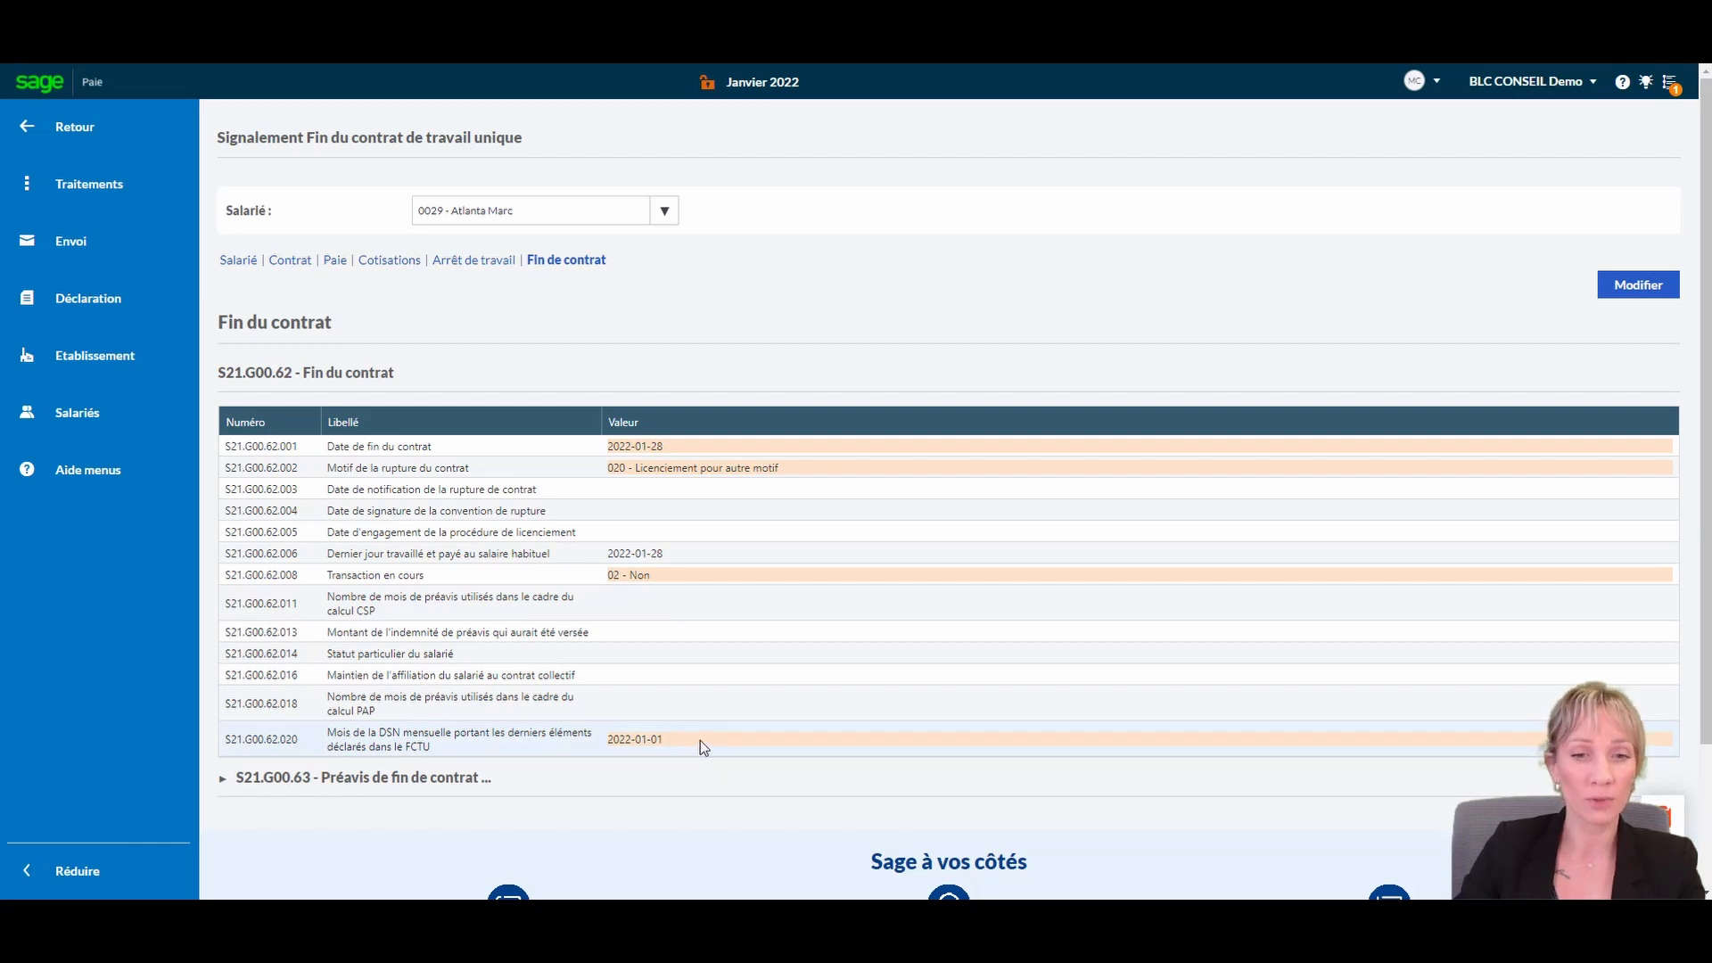
Expand the S21.G00.63 Préavis de fin de contrat block and its Type n°1 entry to examine the notice fields.
left_click(223, 781)
scroll(554, 803, "down", 3)
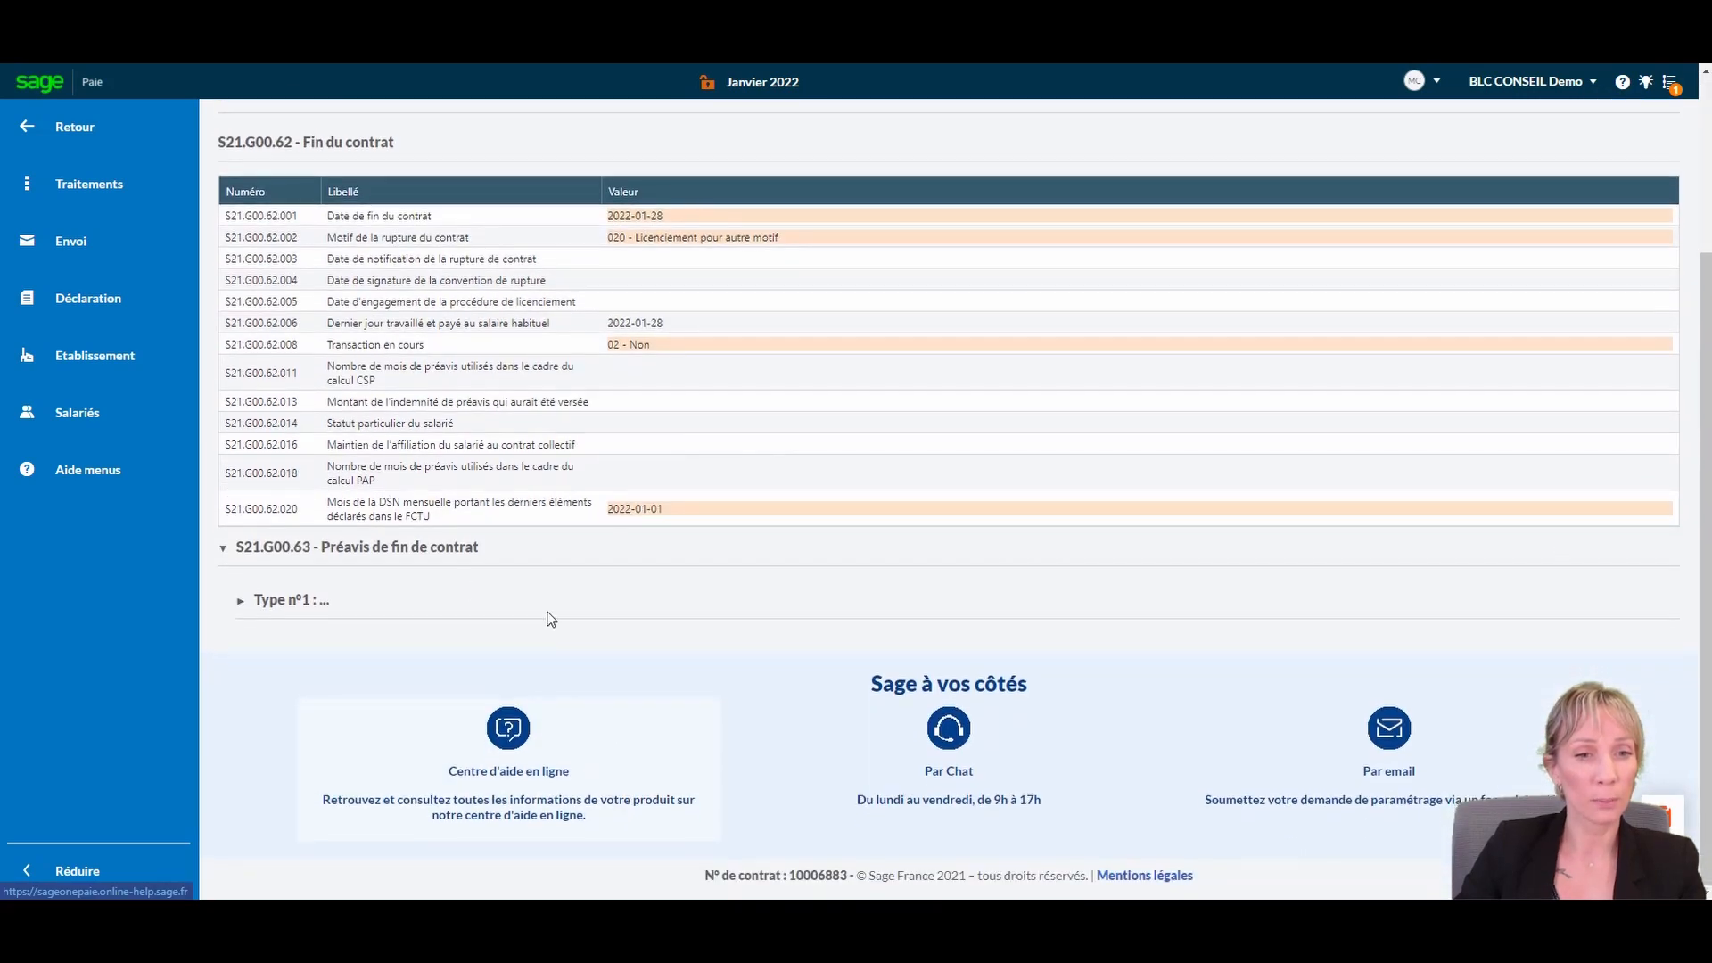
left_click(241, 602)
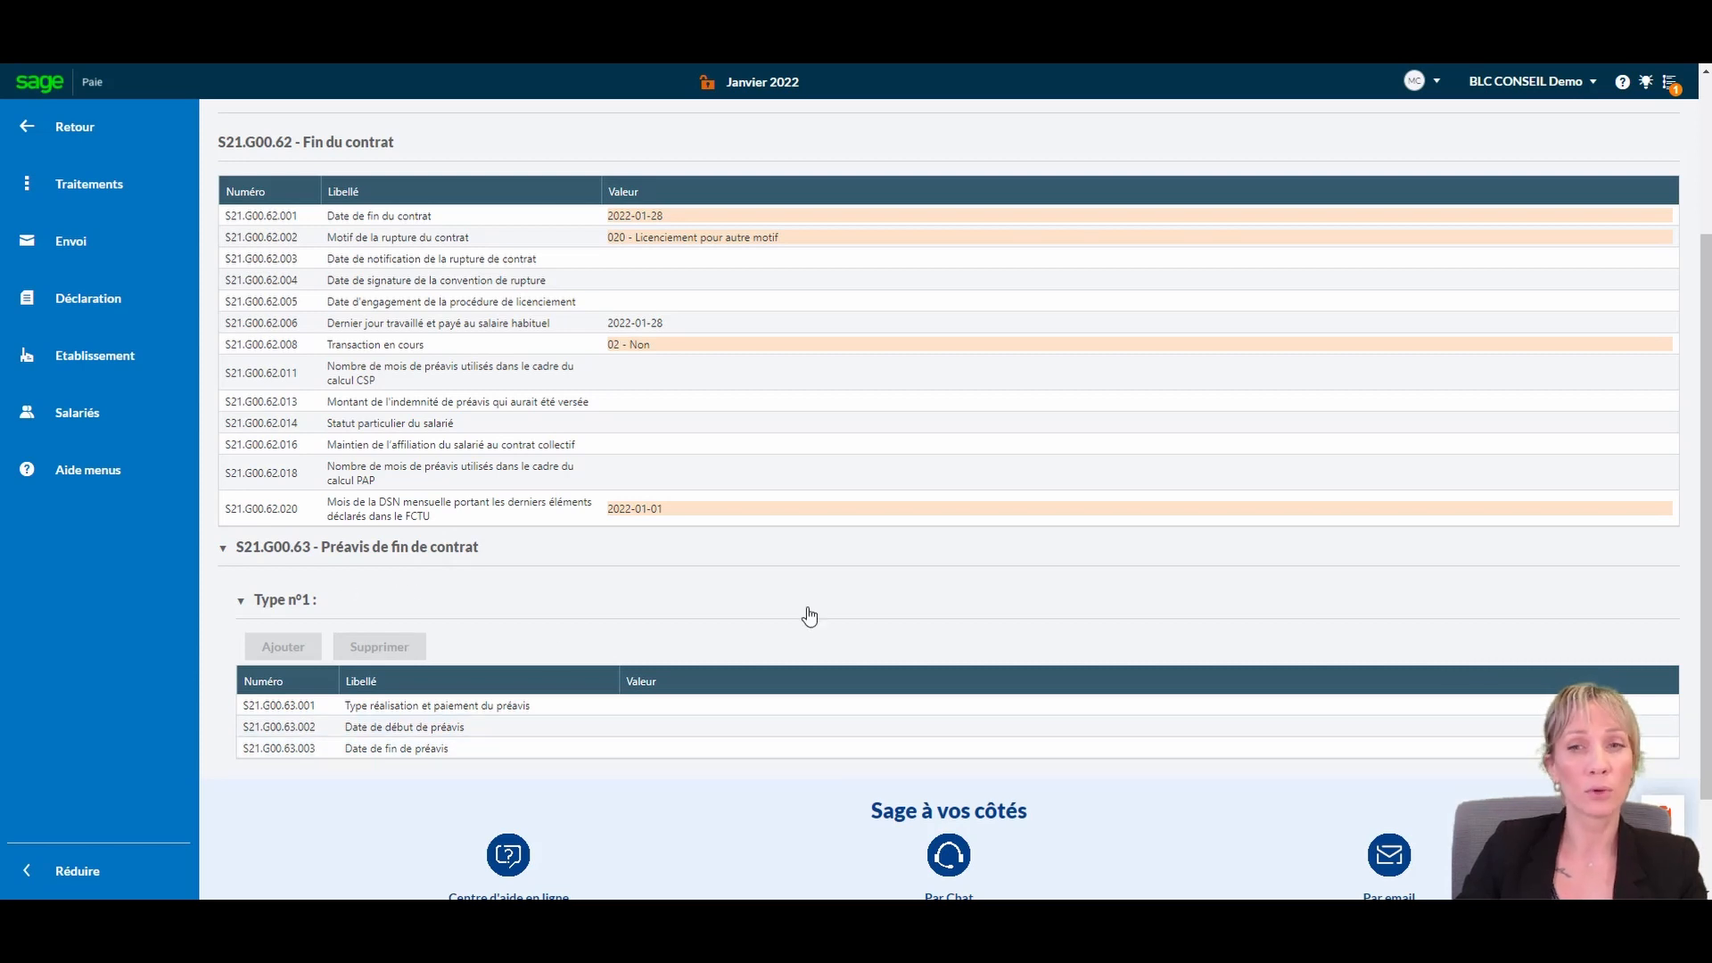
scroll(981, 571, "up", 3)
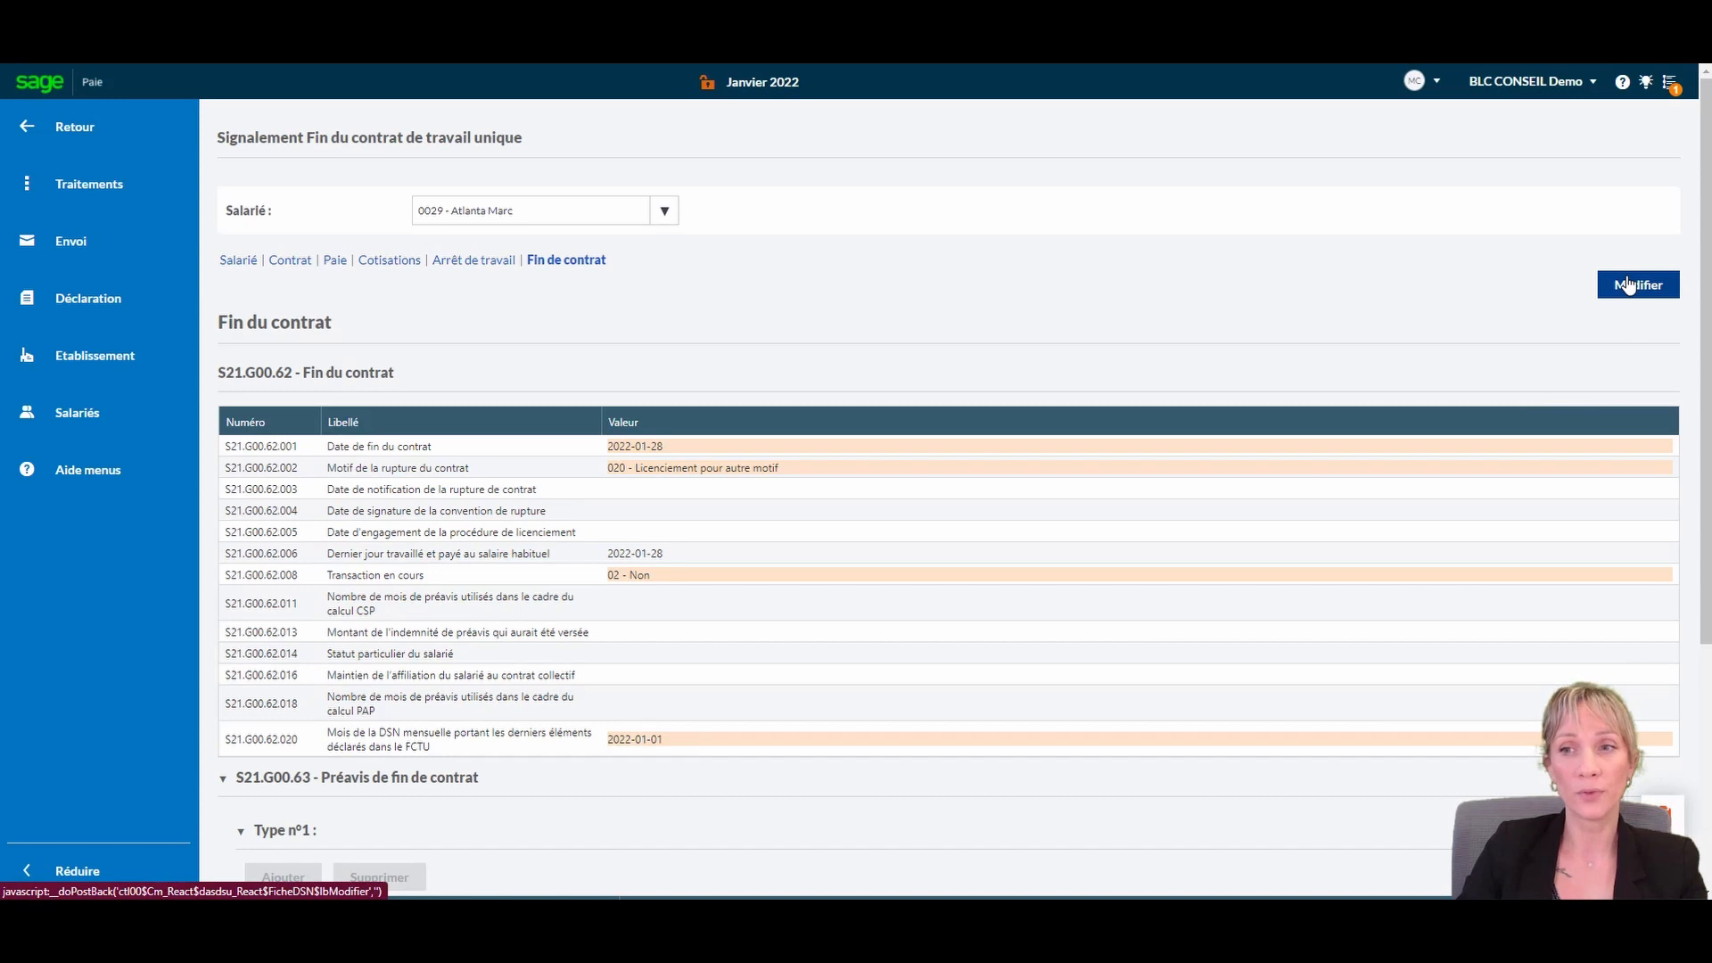
Switch the Fin de contrat section to editing and set the Type n°1 notice to 03 - Préavis non effectué et non payé.
left_click(1628, 284)
scroll(842, 602, "down", 2)
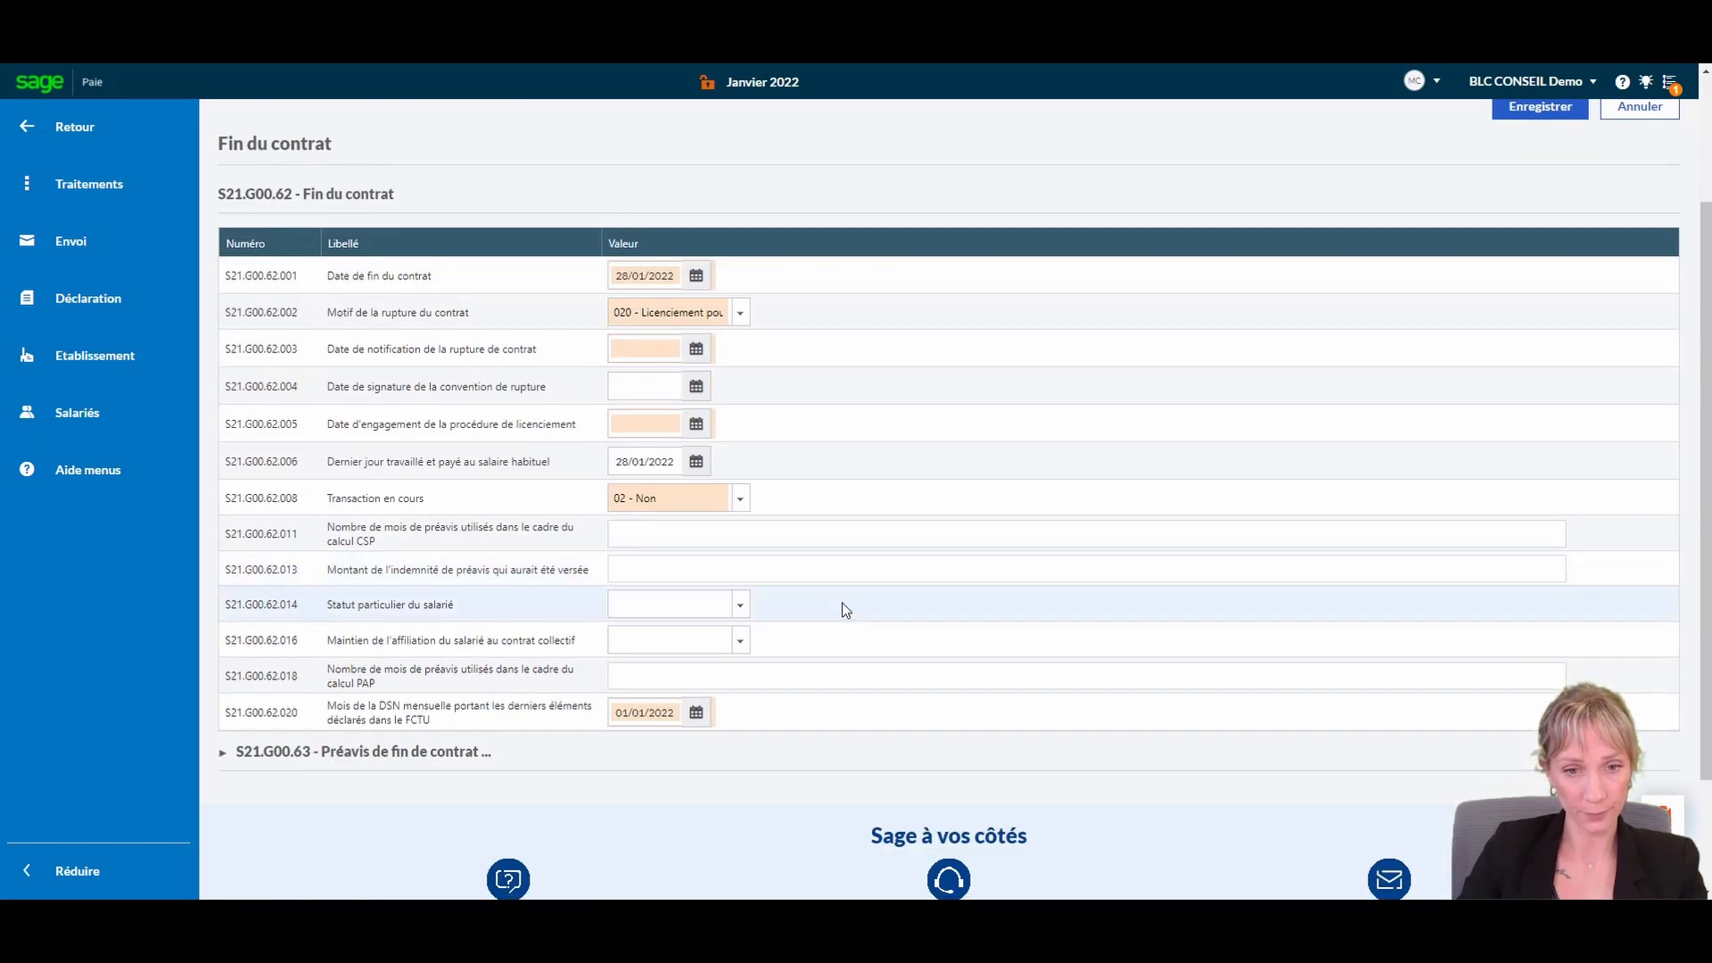
scroll(842, 602, "down", 2)
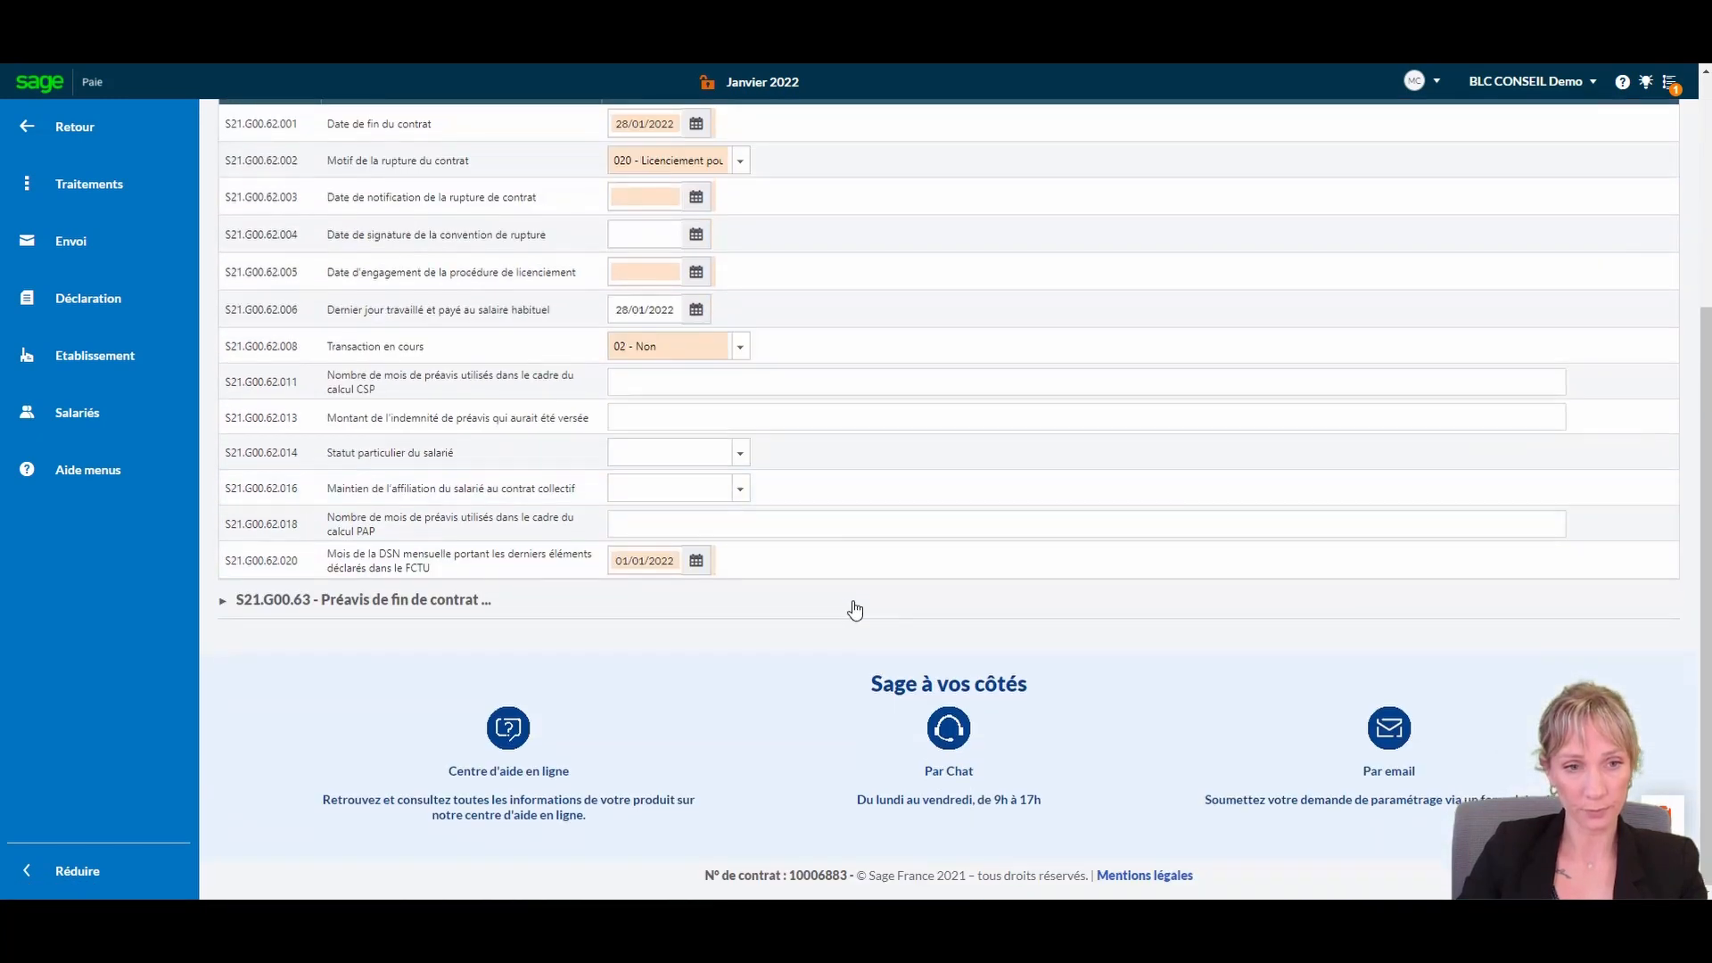
left_click(218, 604)
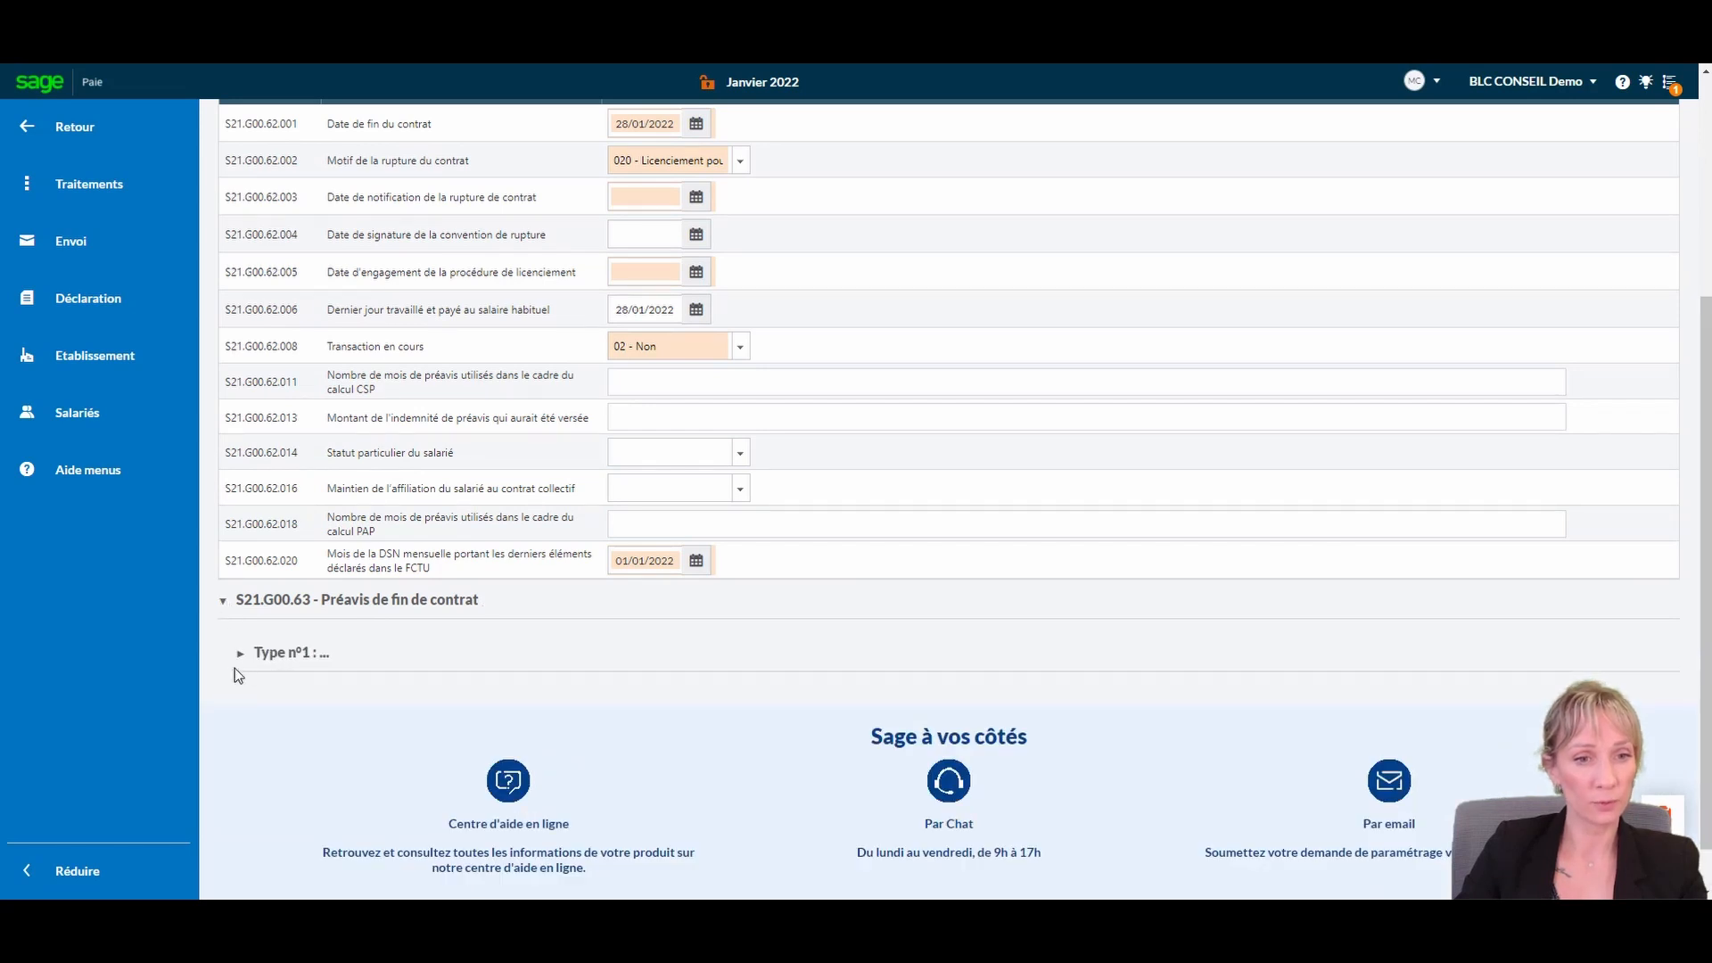
left_click(239, 654)
scroll(585, 669, "down", 2)
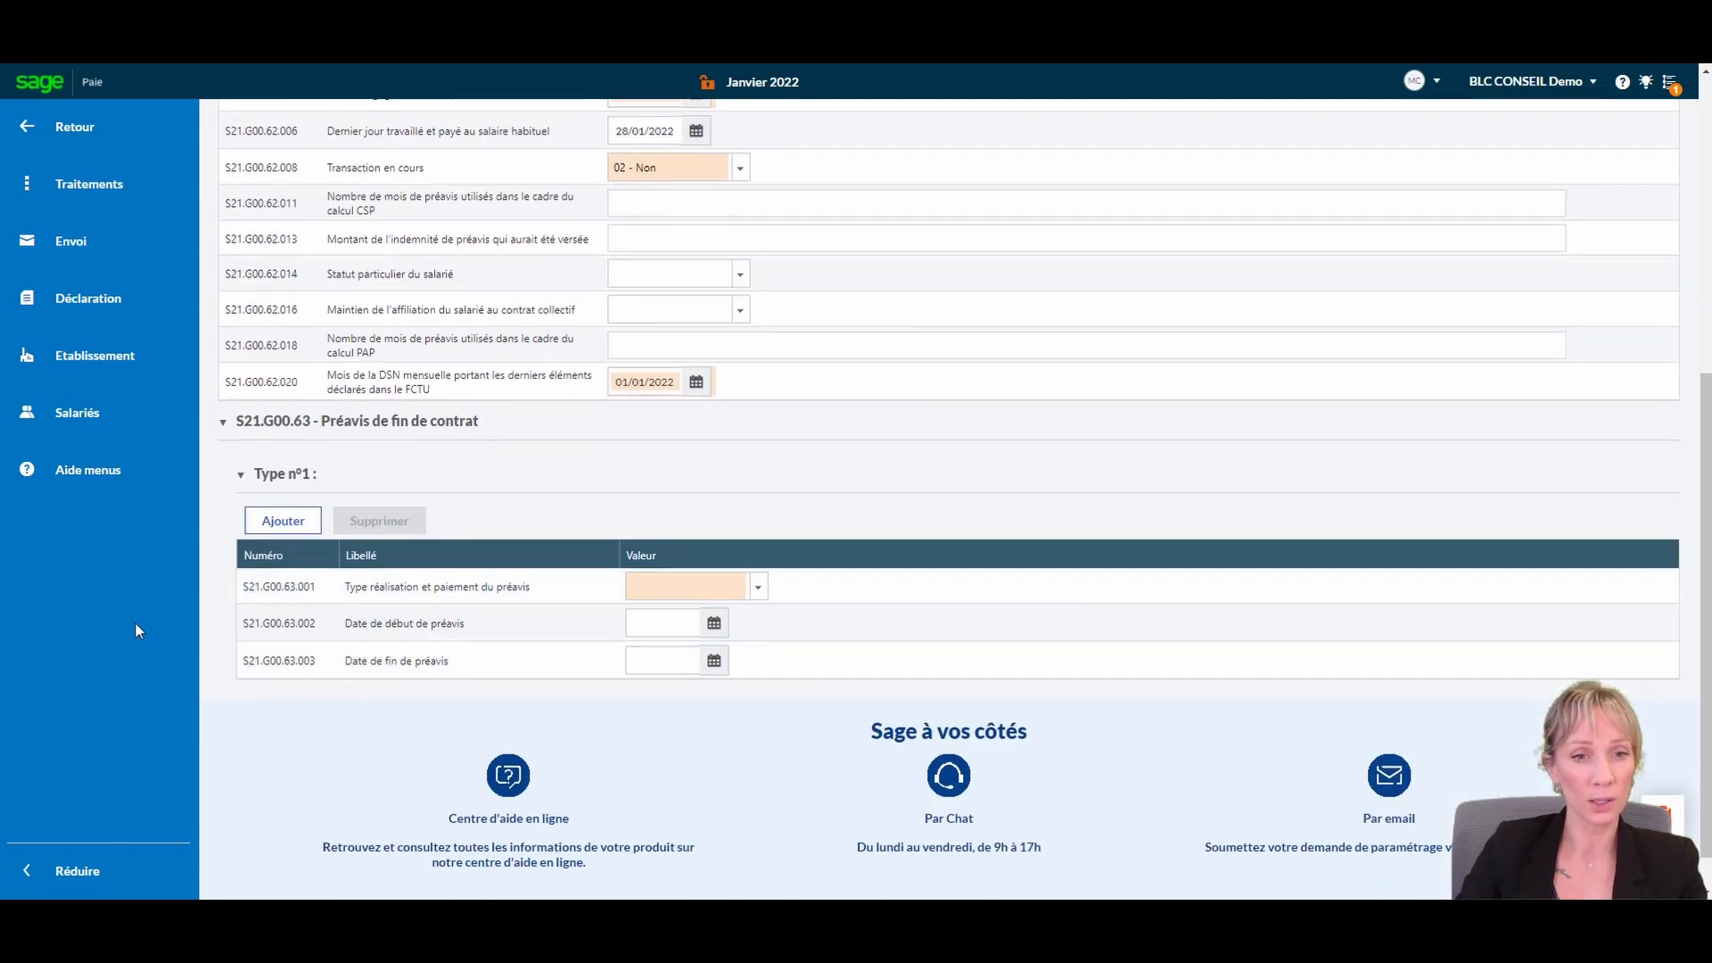
left_click(759, 592)
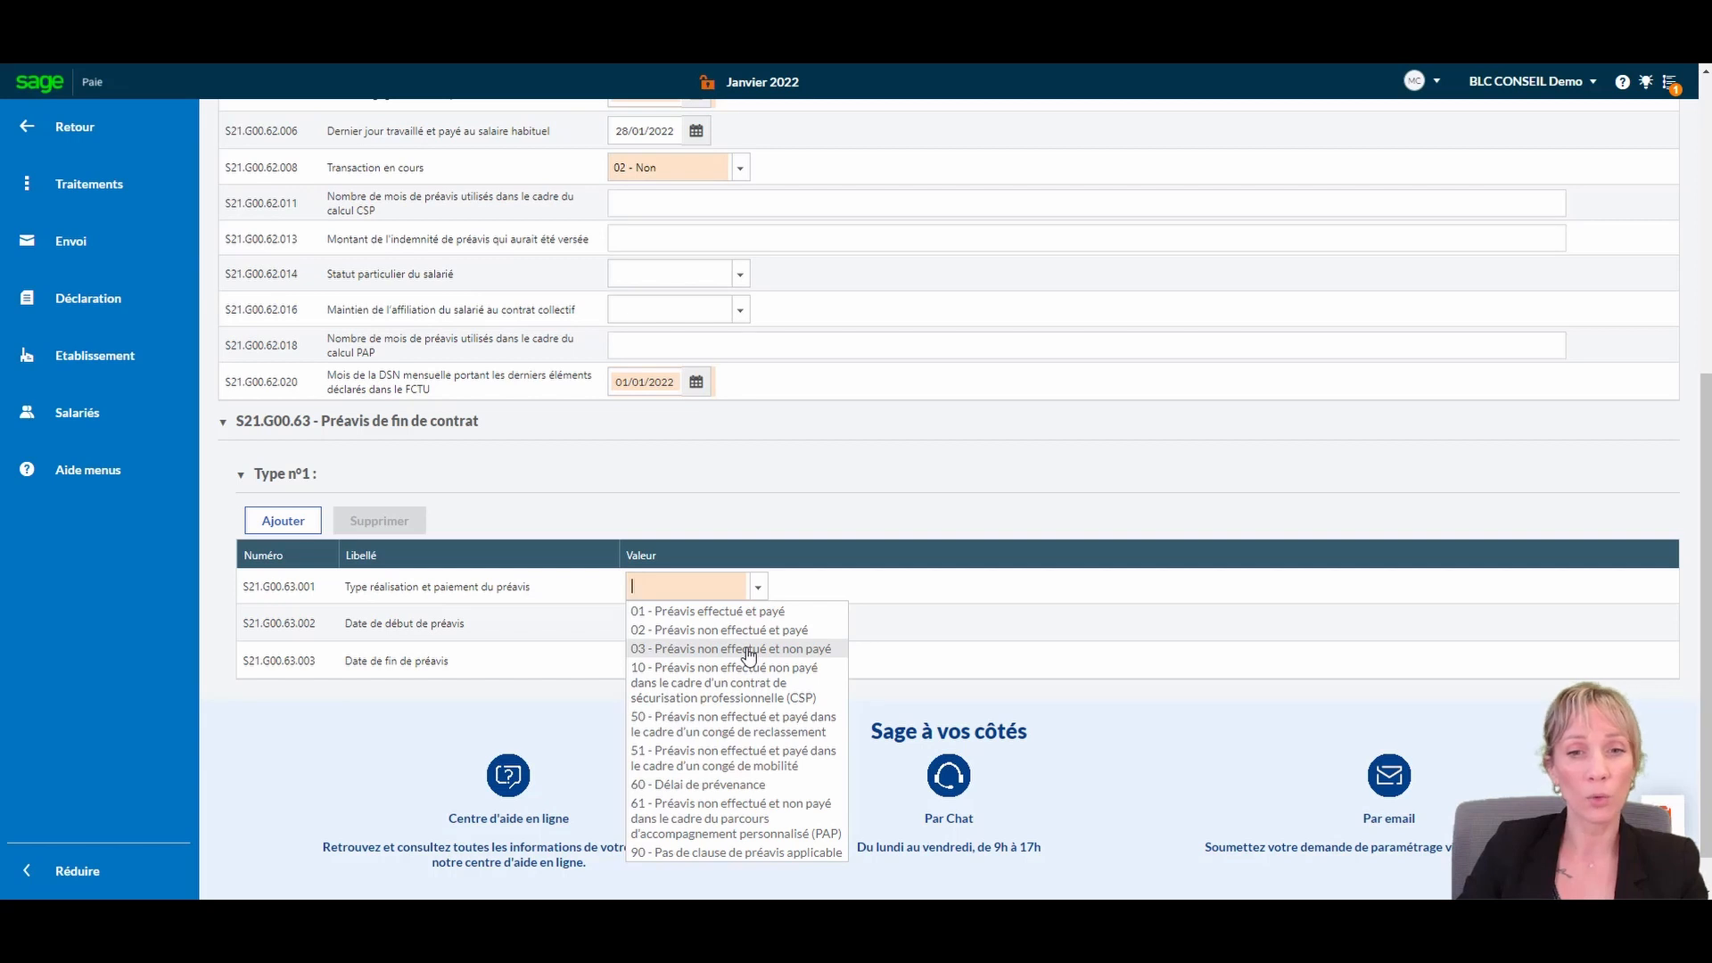
left_click(748, 650)
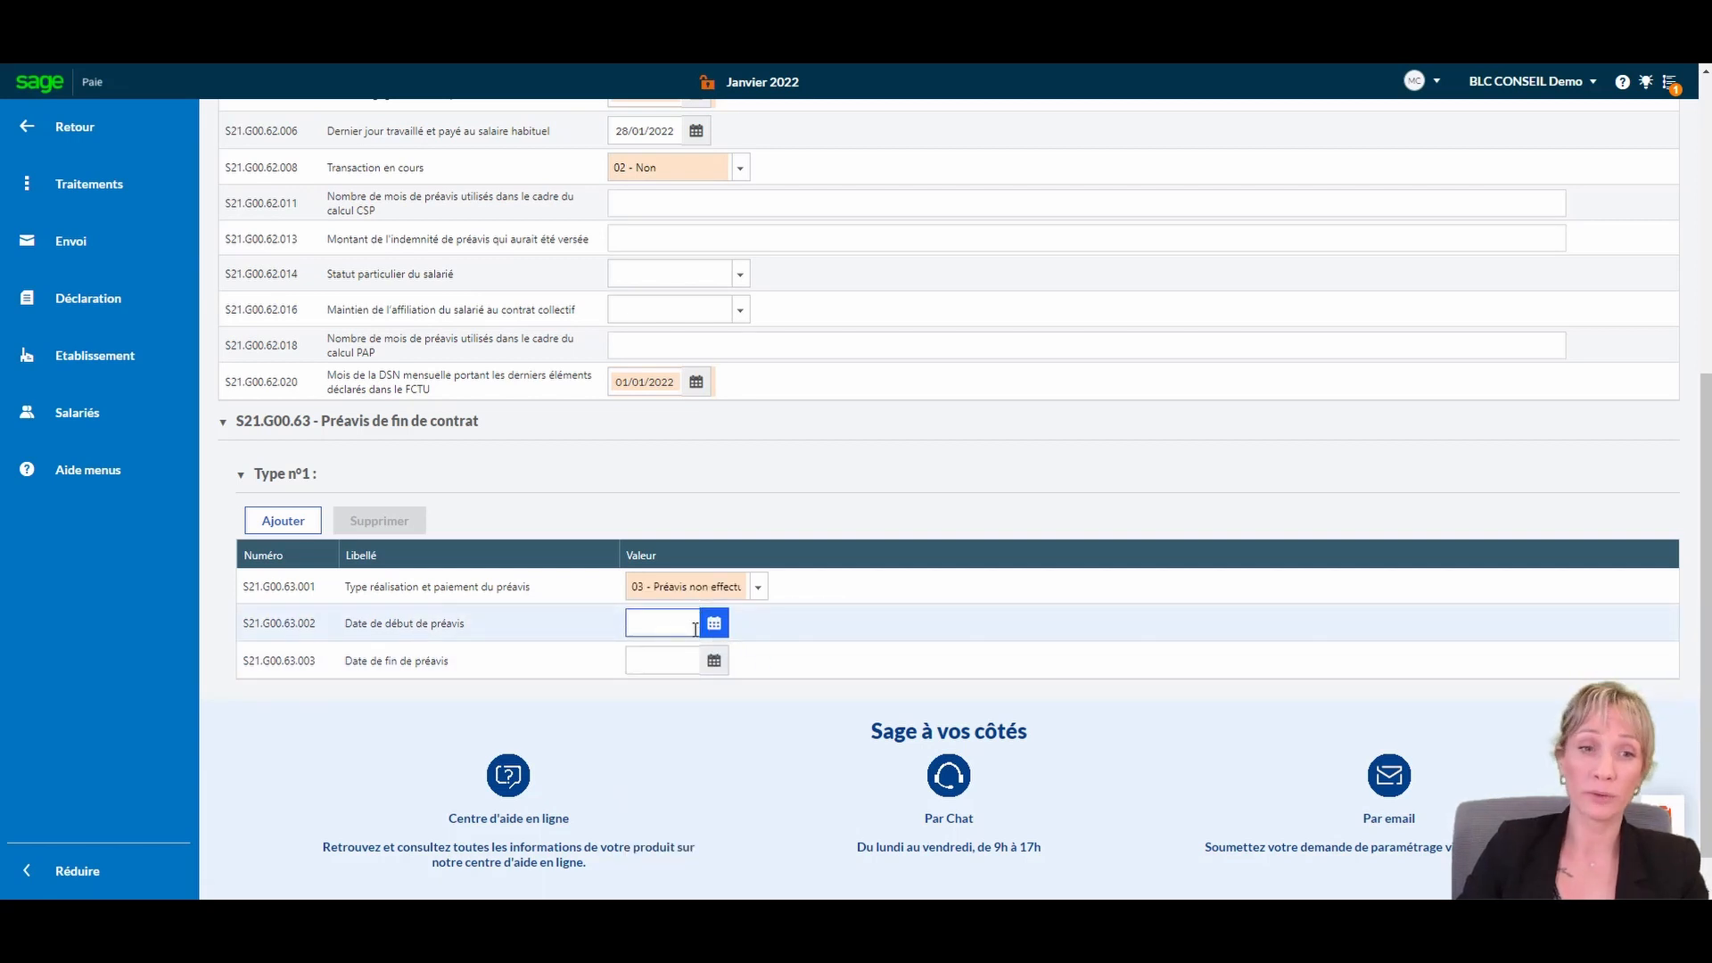
Set the Type n°1 notice's start date to 28/12/2021 and its end date to 28/01/2022.
left_click(715, 623)
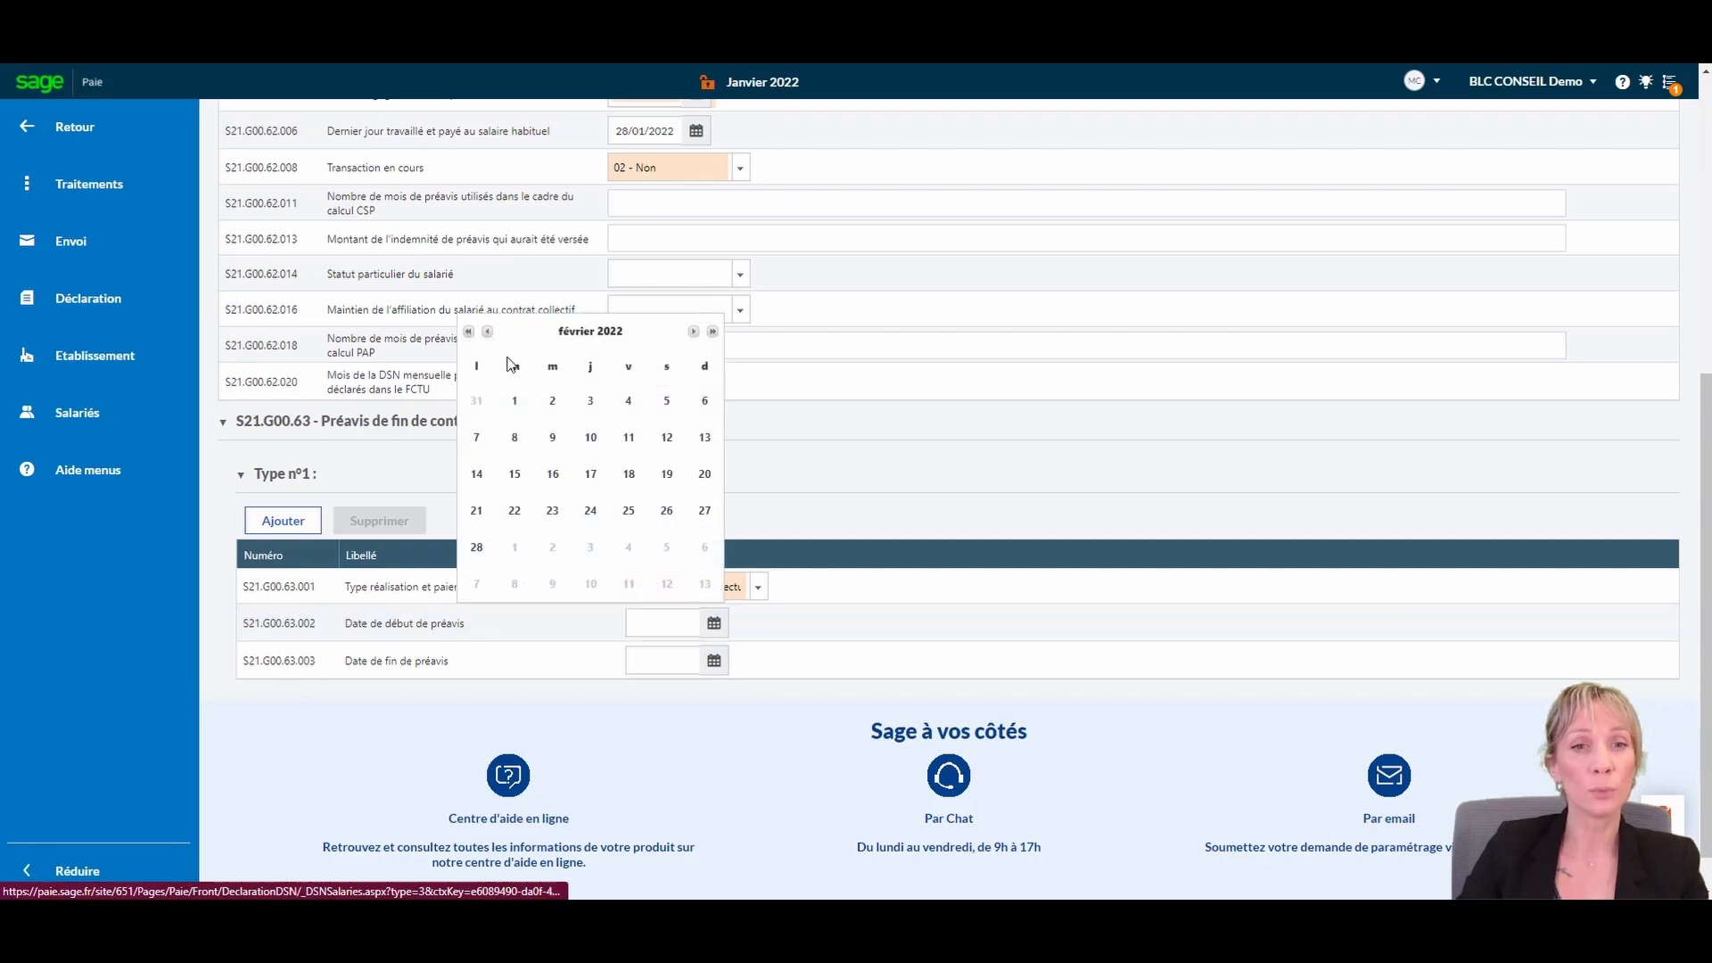
left_click(487, 332)
left_click(487, 331)
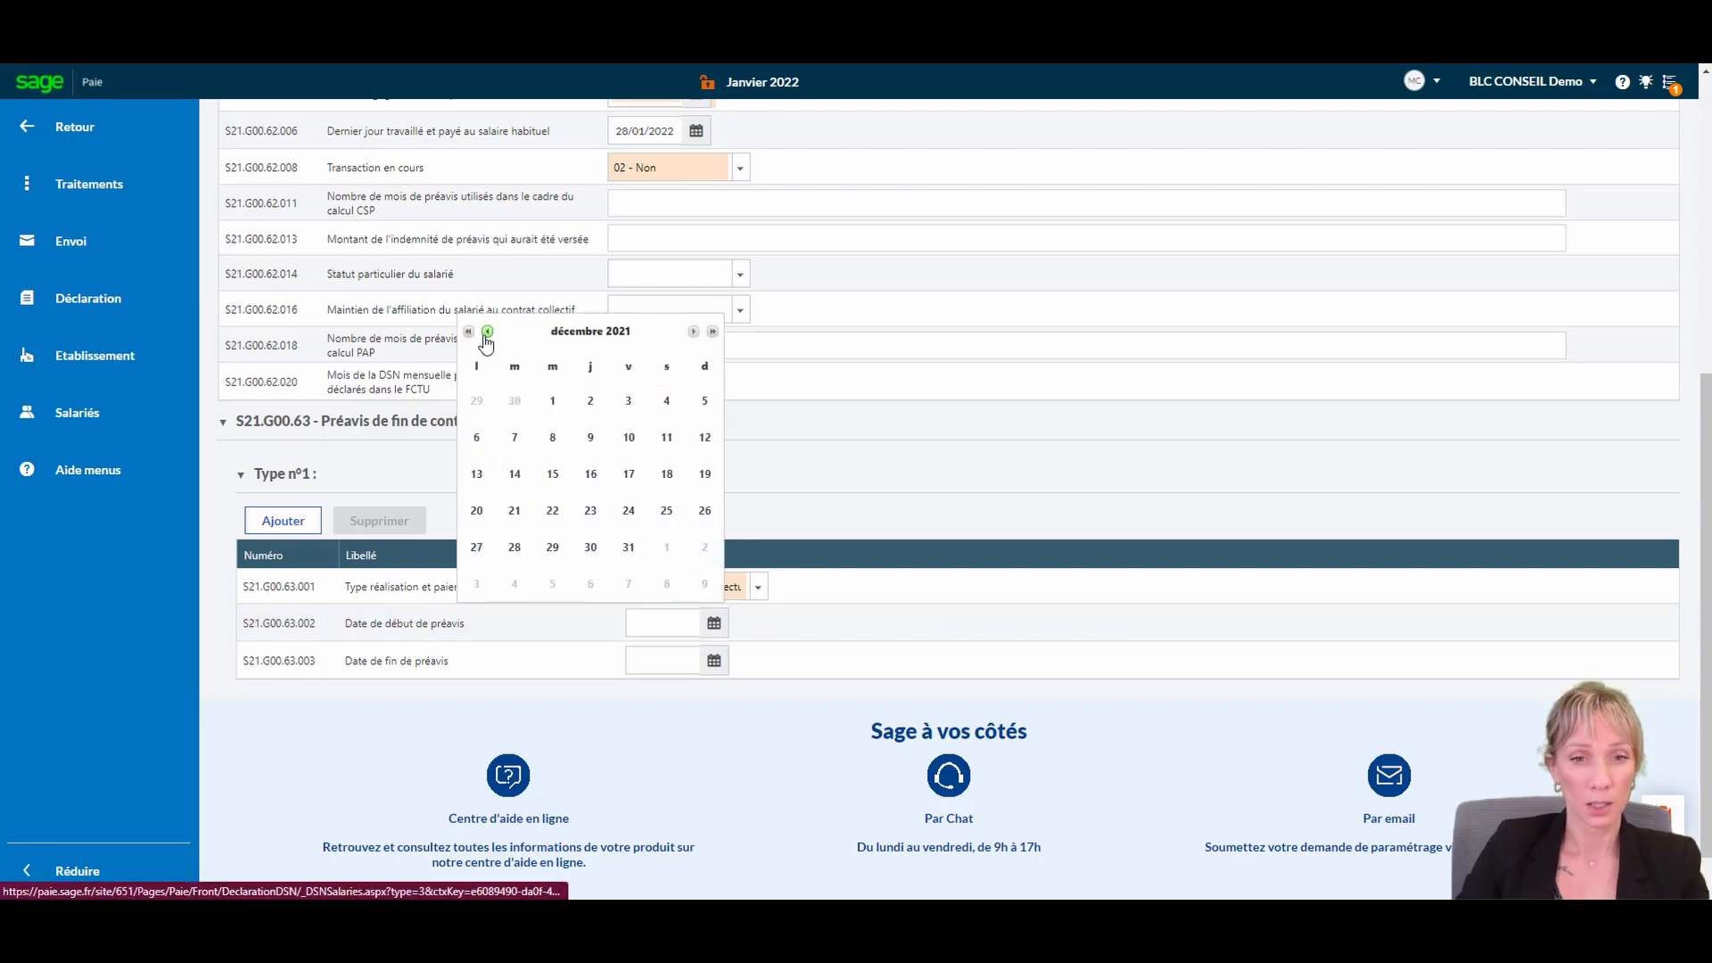
left_click(520, 556)
left_click(721, 668)
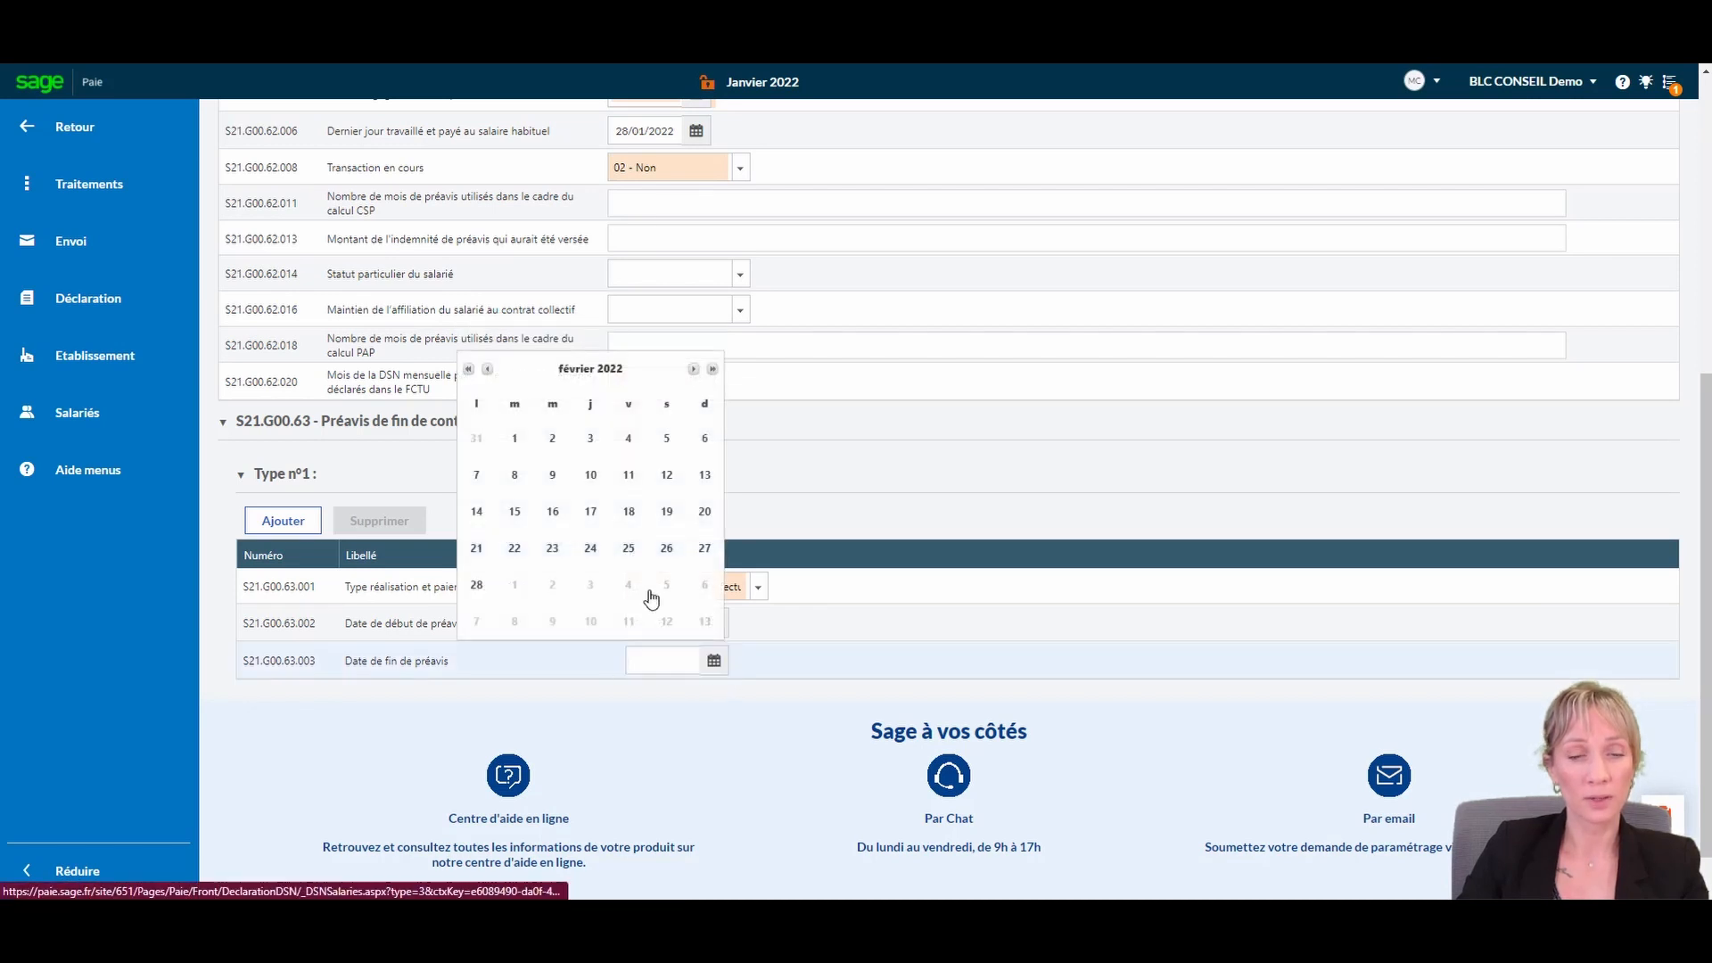
left_click(488, 369)
left_click(639, 581)
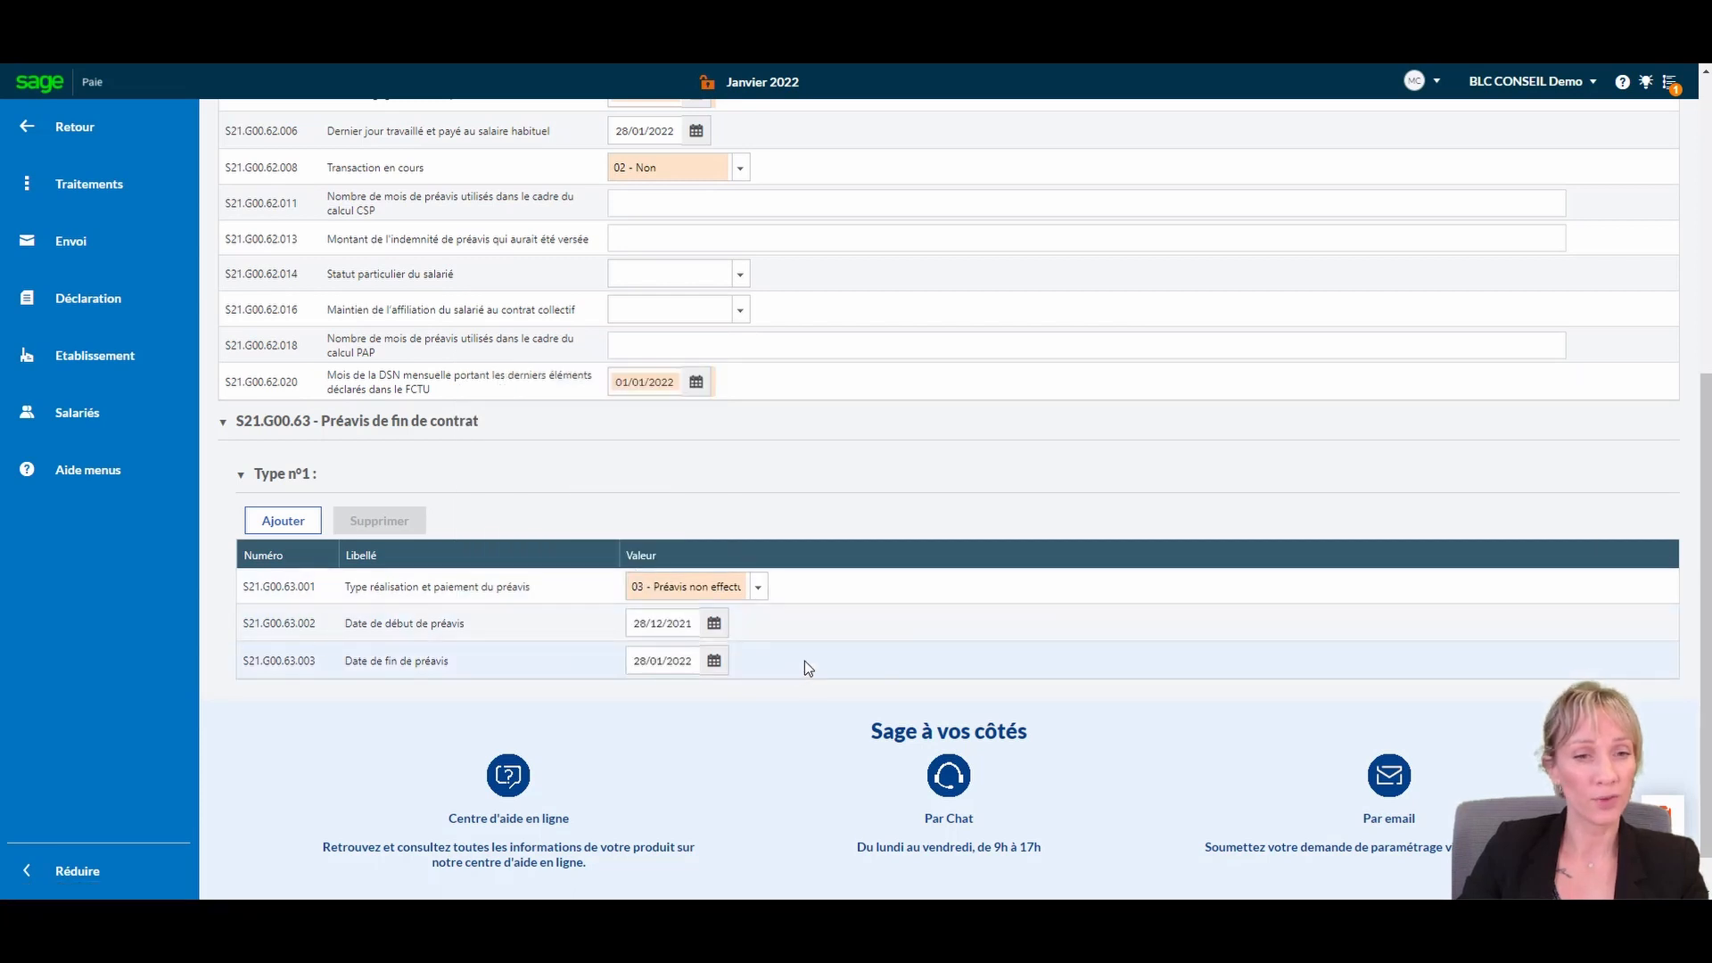
Save the Fin de contrat section with the notice details and run the control on the end-of-contract signal.
scroll(1221, 532, "up", 5)
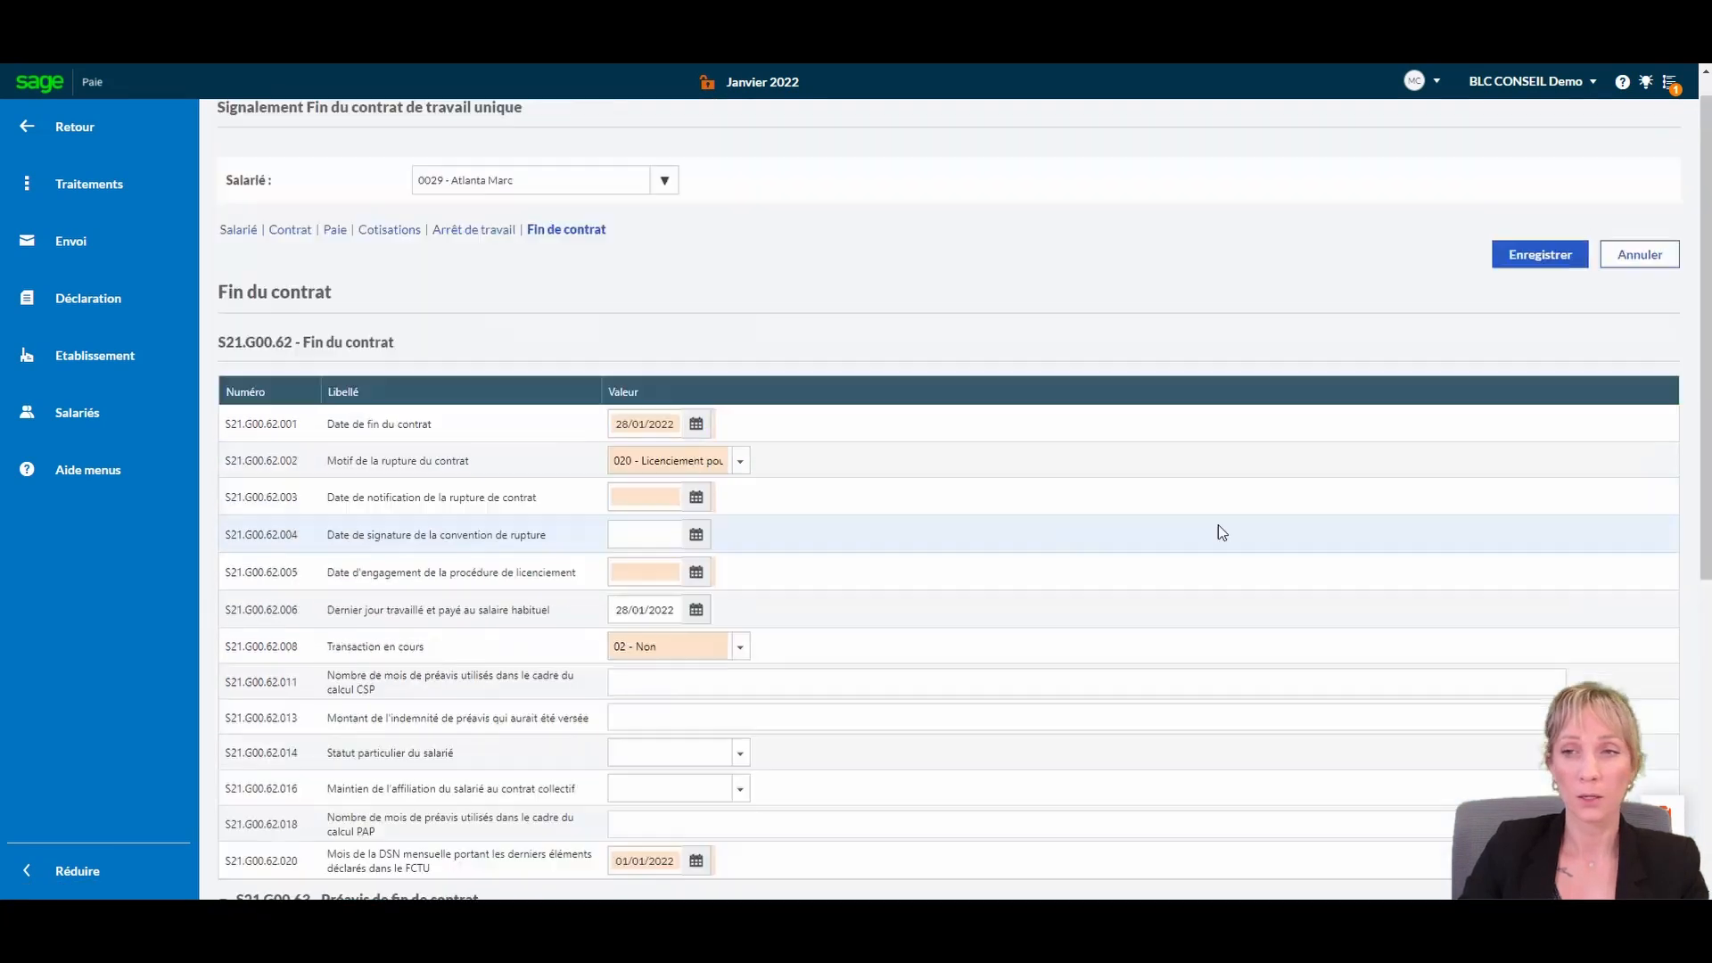
scroll(1222, 532, "up", 1)
left_click(1545, 286)
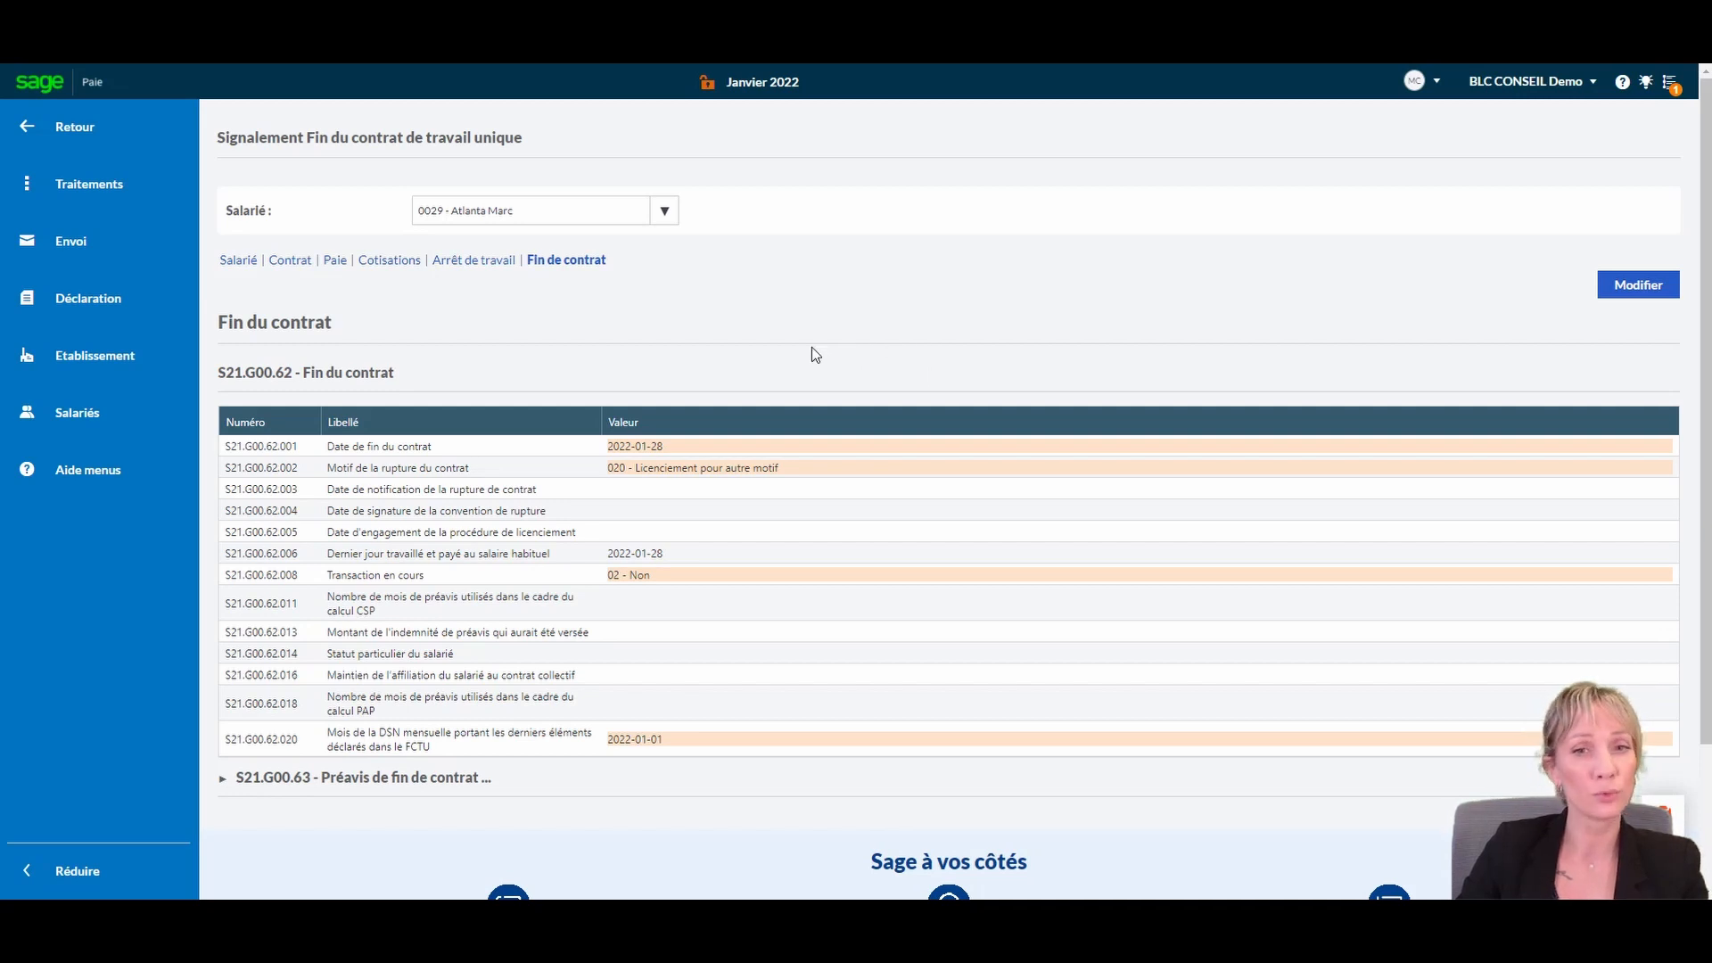
left_click(150, 197)
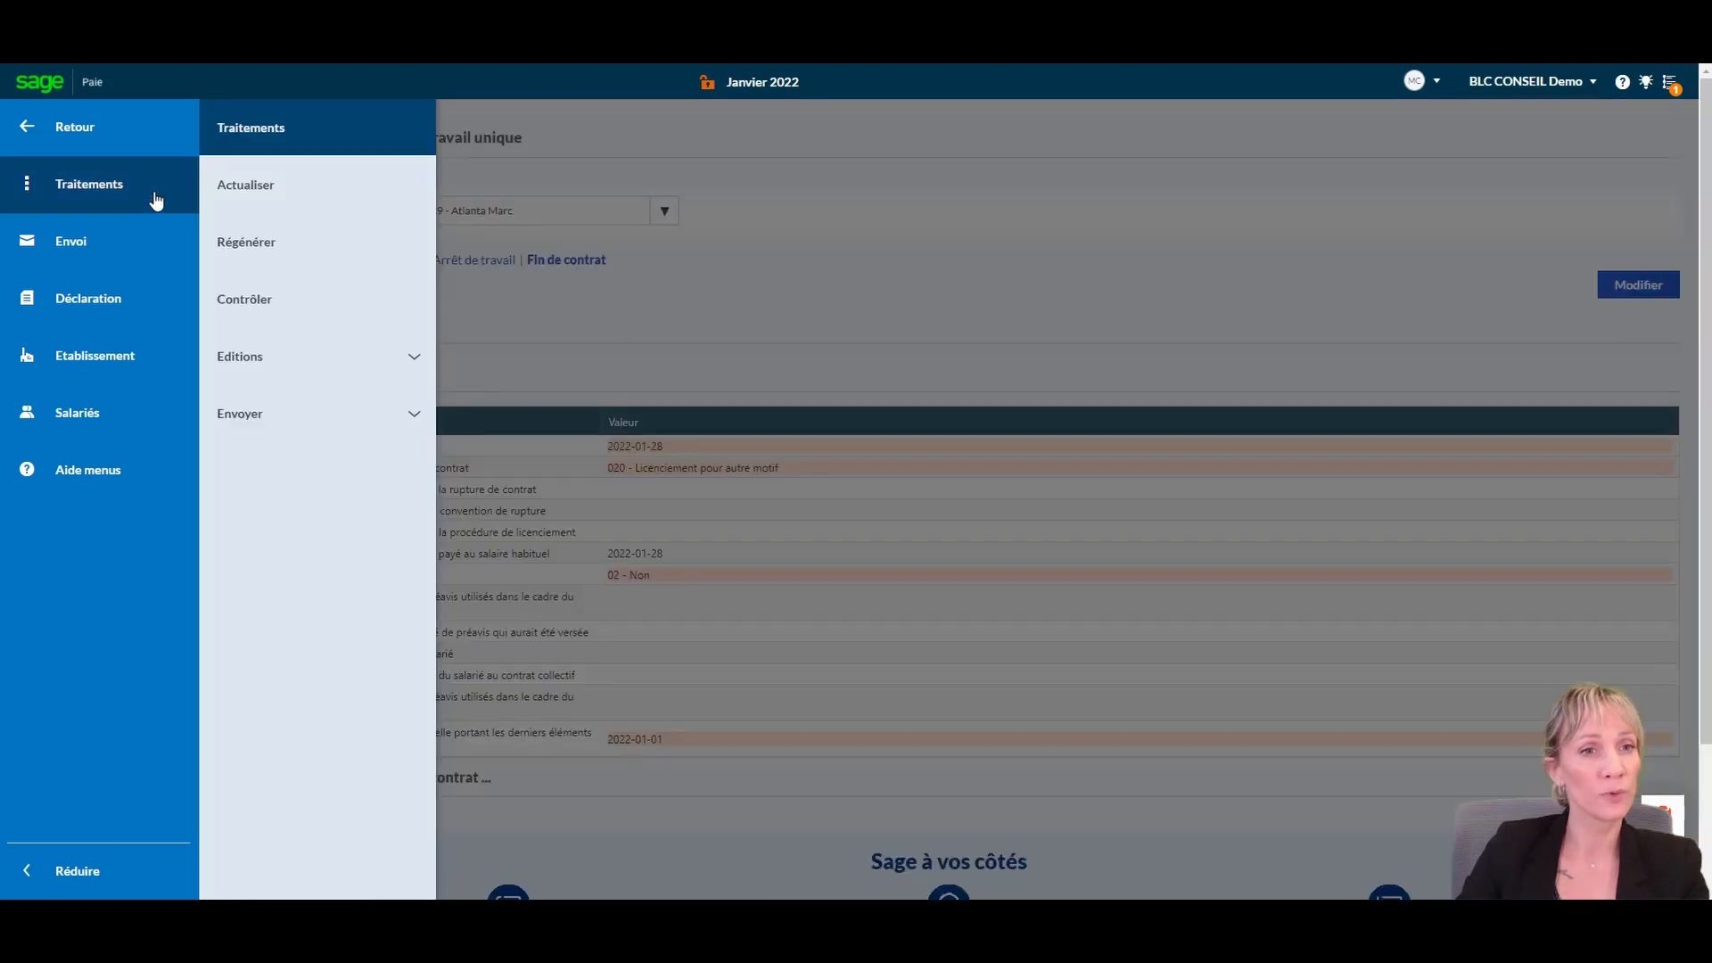
left_click(250, 304)
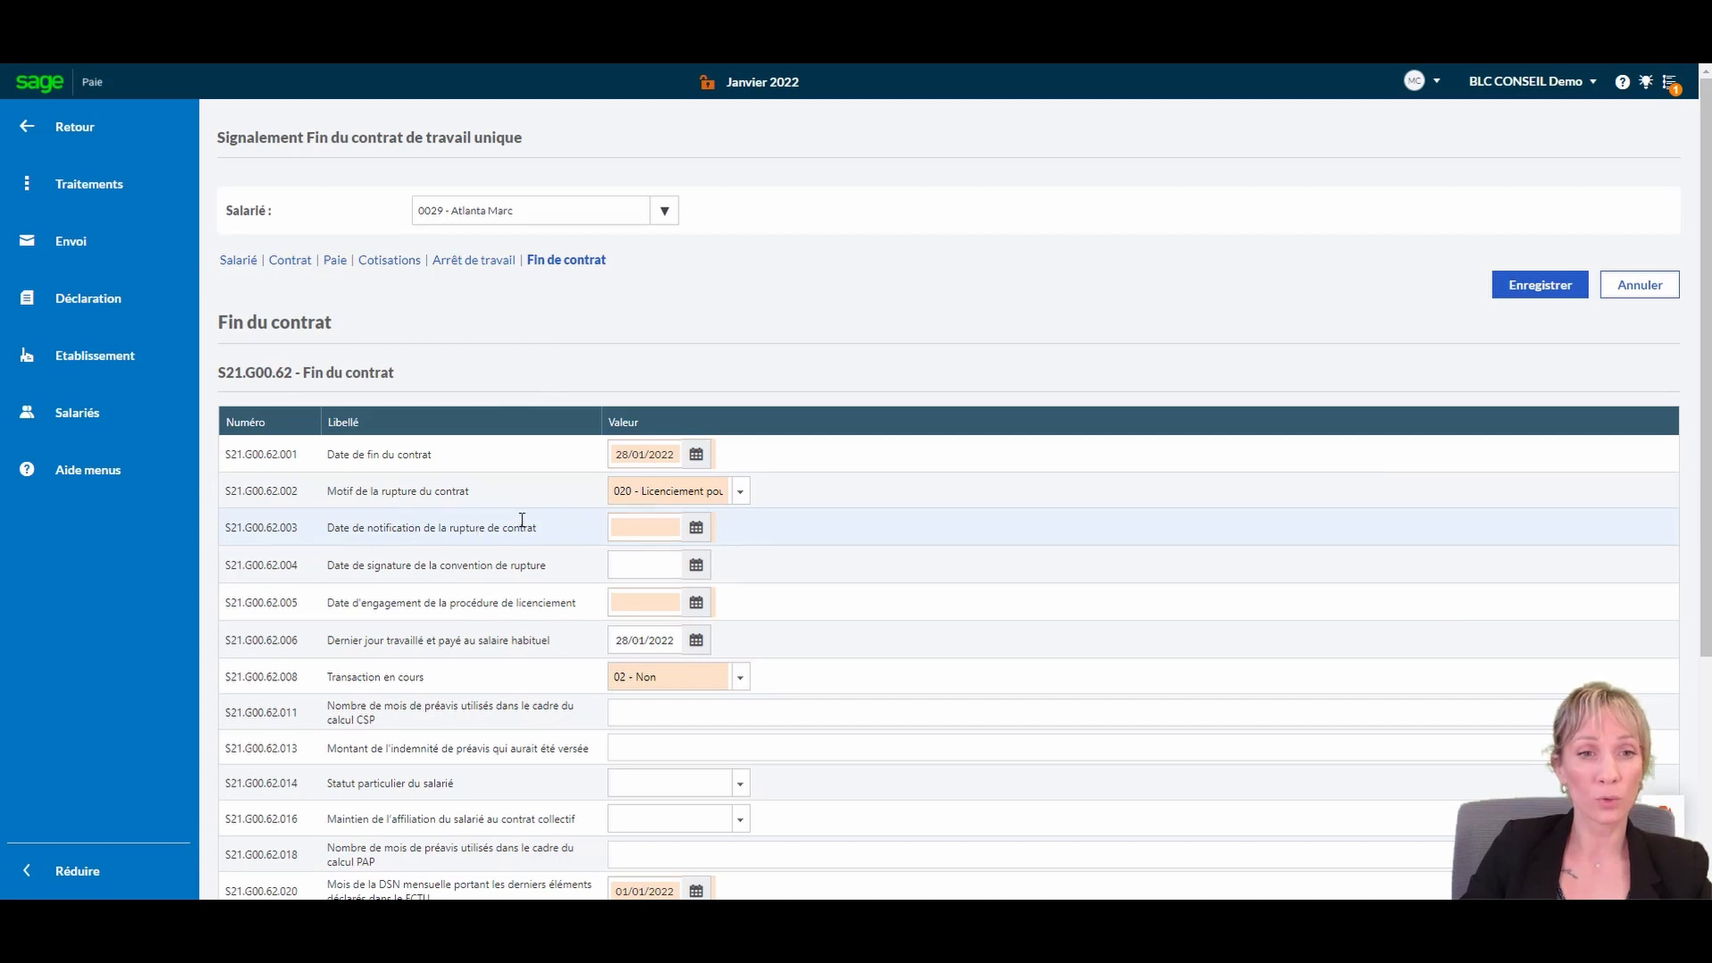
Set the Date de notification de la rupture de contrat to 28/12/2021 and save the section.
left_click(696, 529)
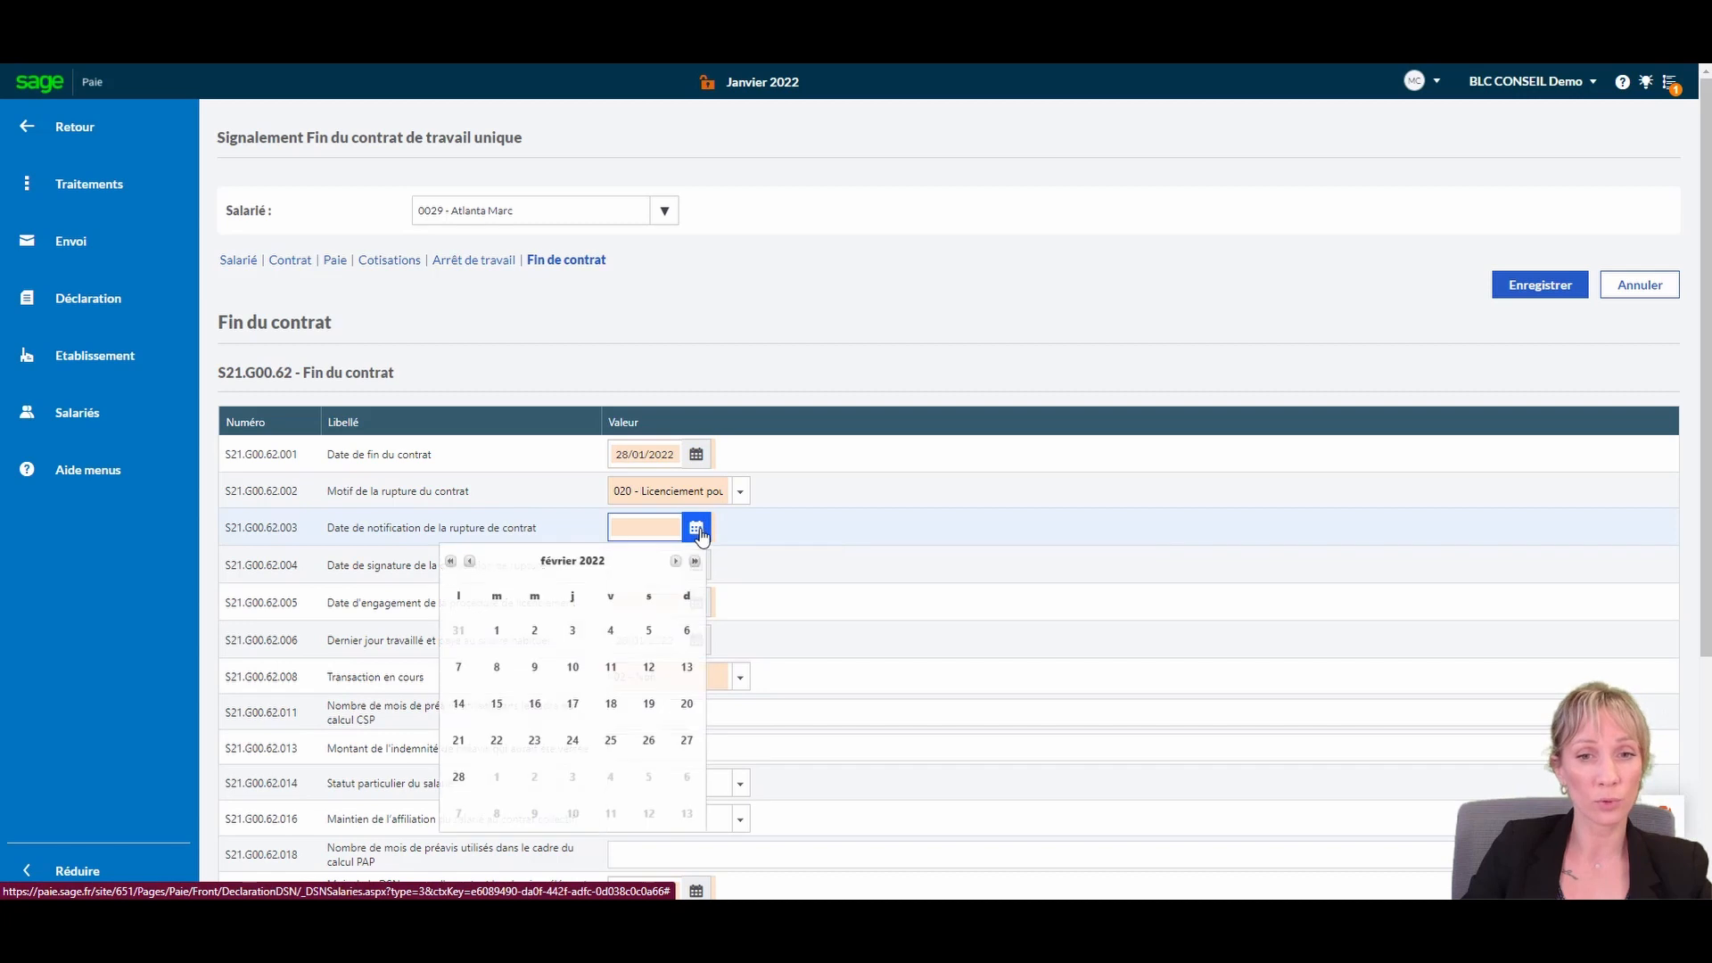
left_click(470, 561)
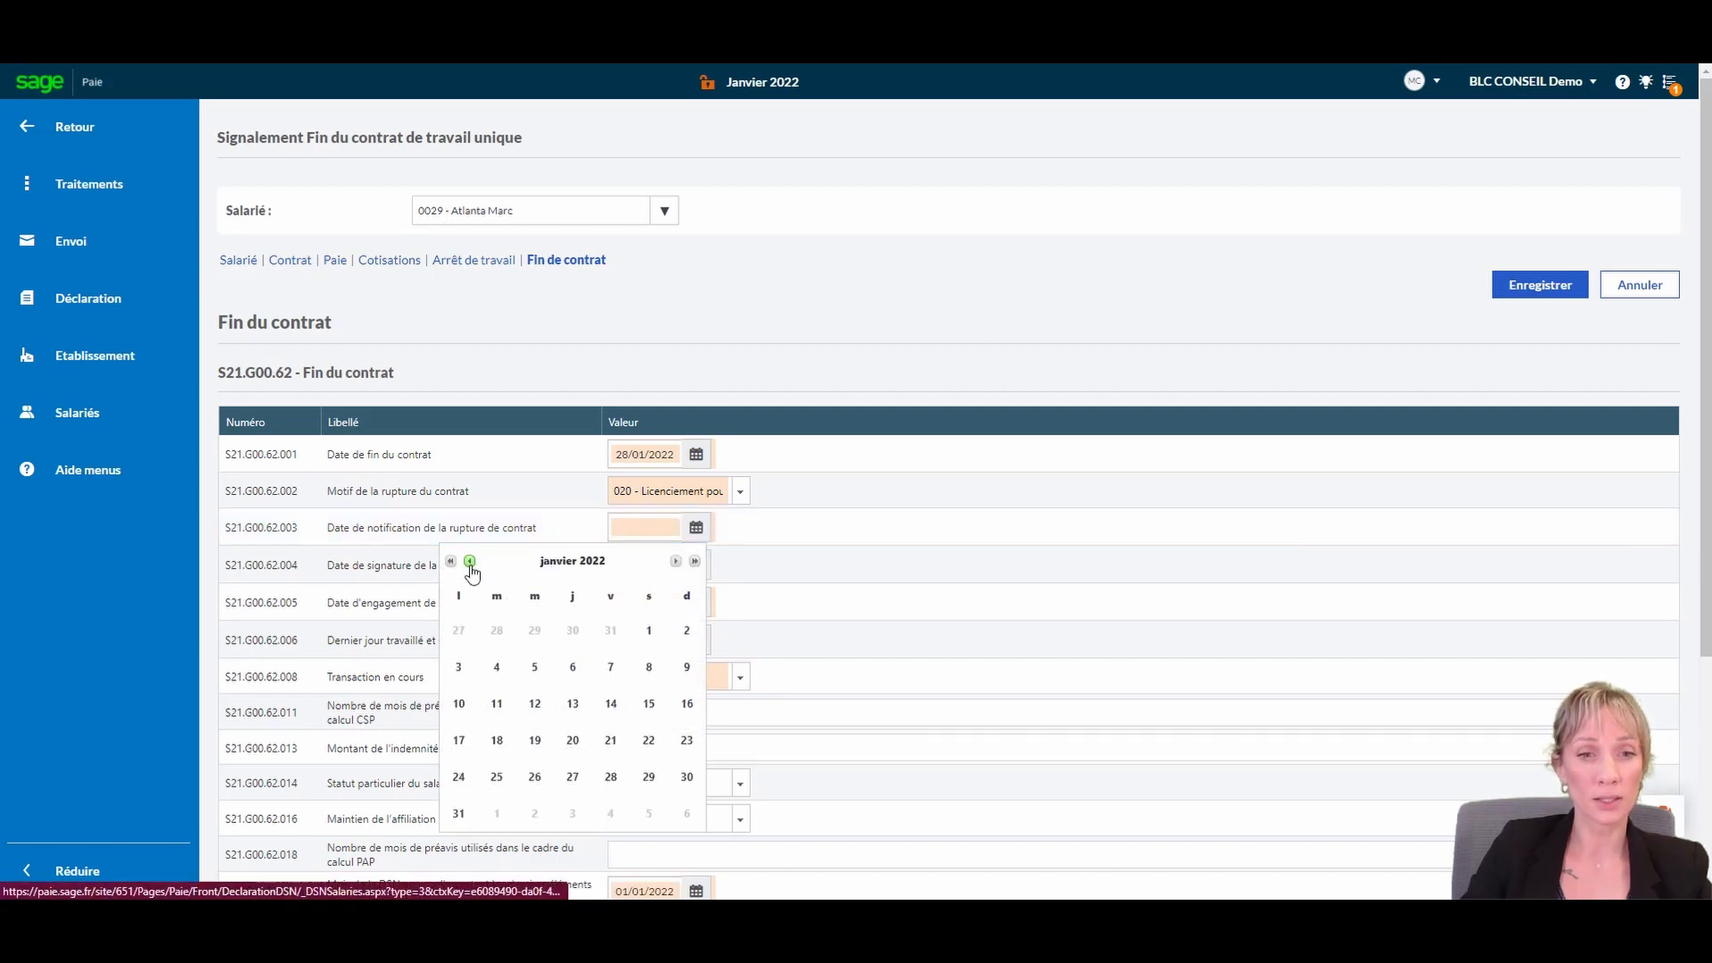
left_click(470, 561)
left_click(499, 779)
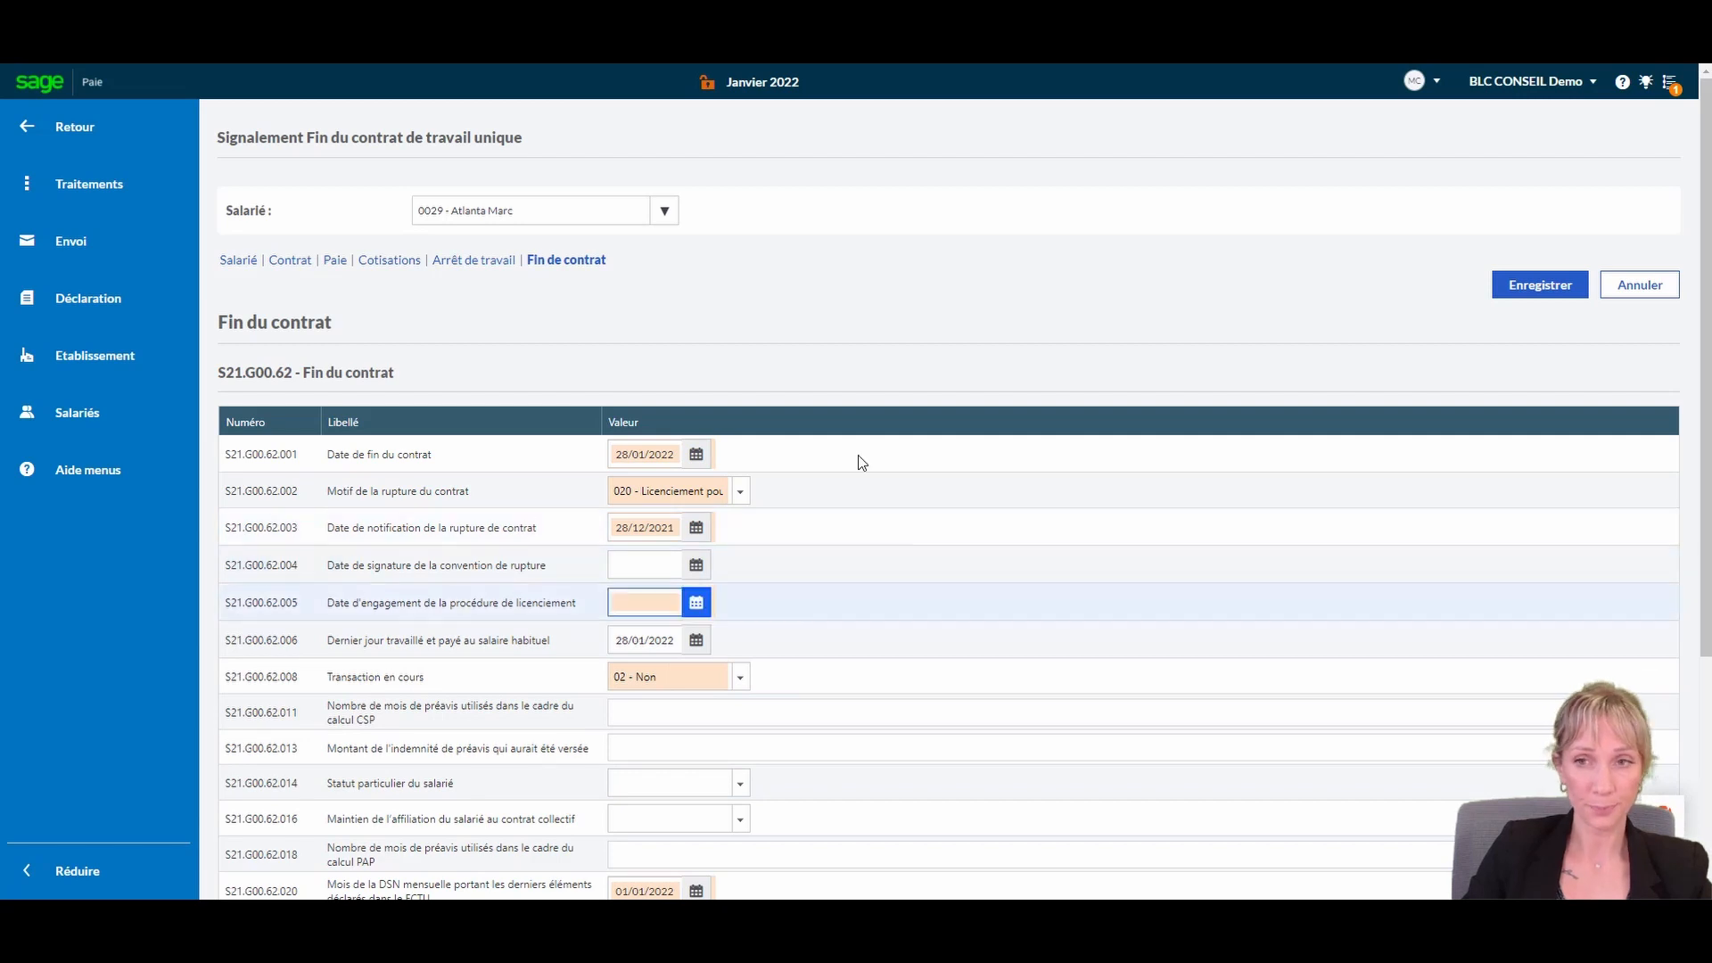
left_click(1541, 285)
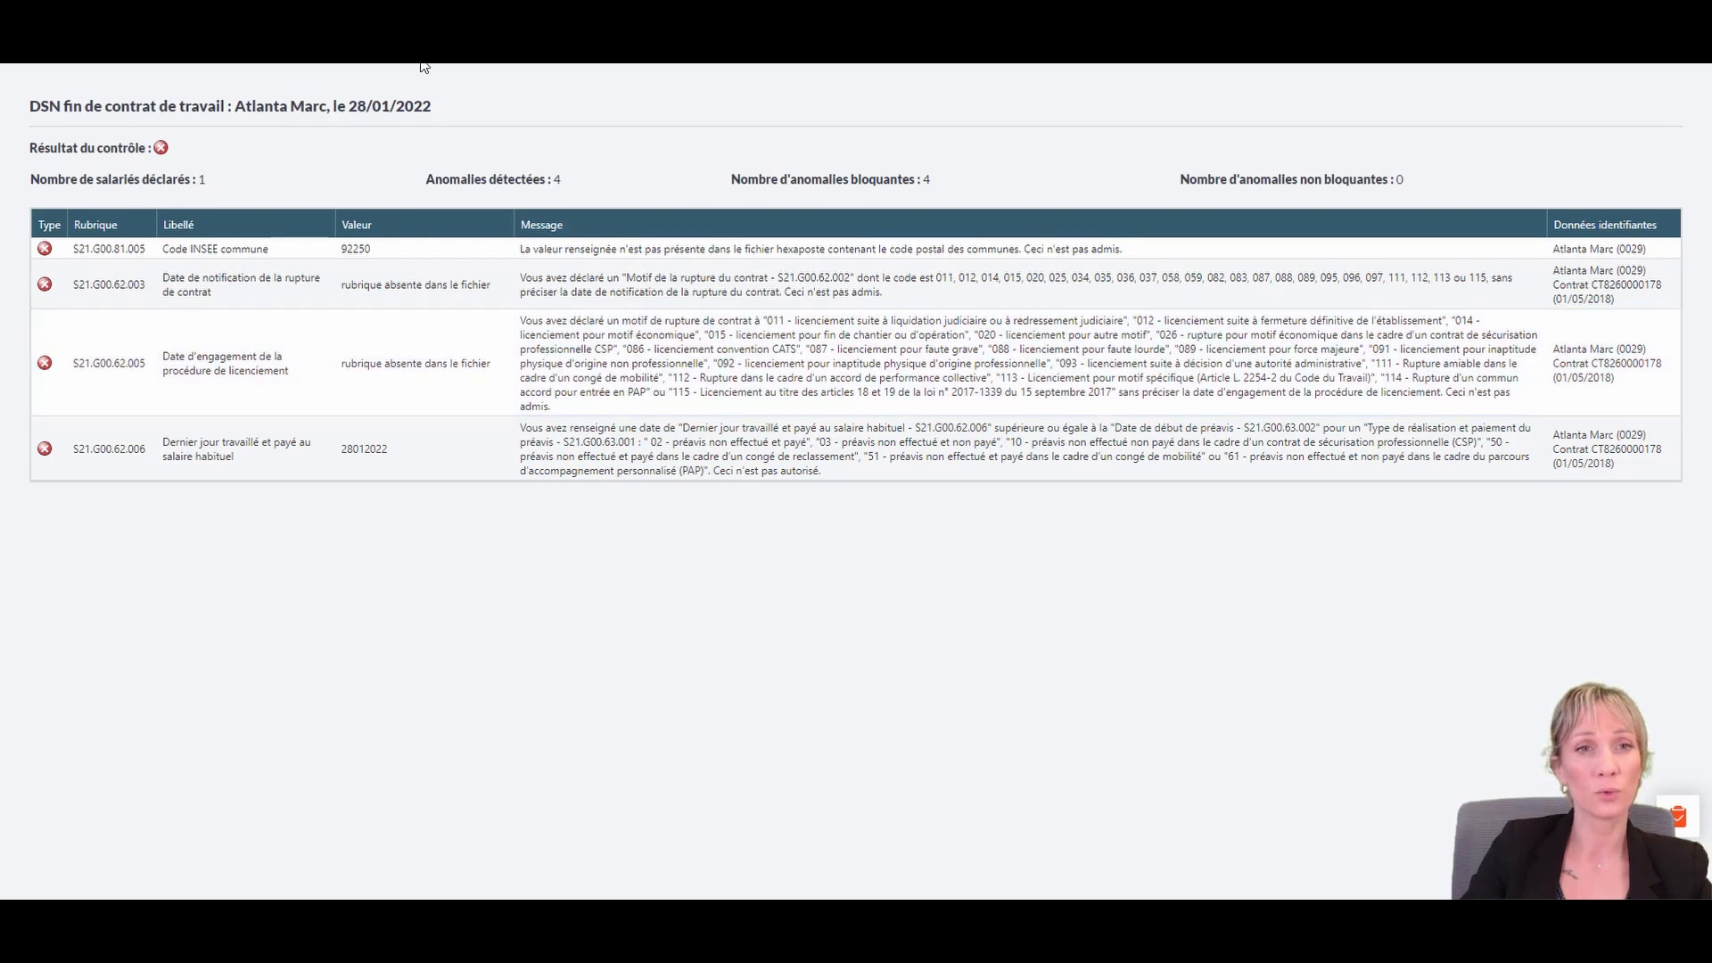
Return from the control report, set the Date d'engagement de la procédure de licenciement to 27/12/2021, and save.
left_click(421, 27)
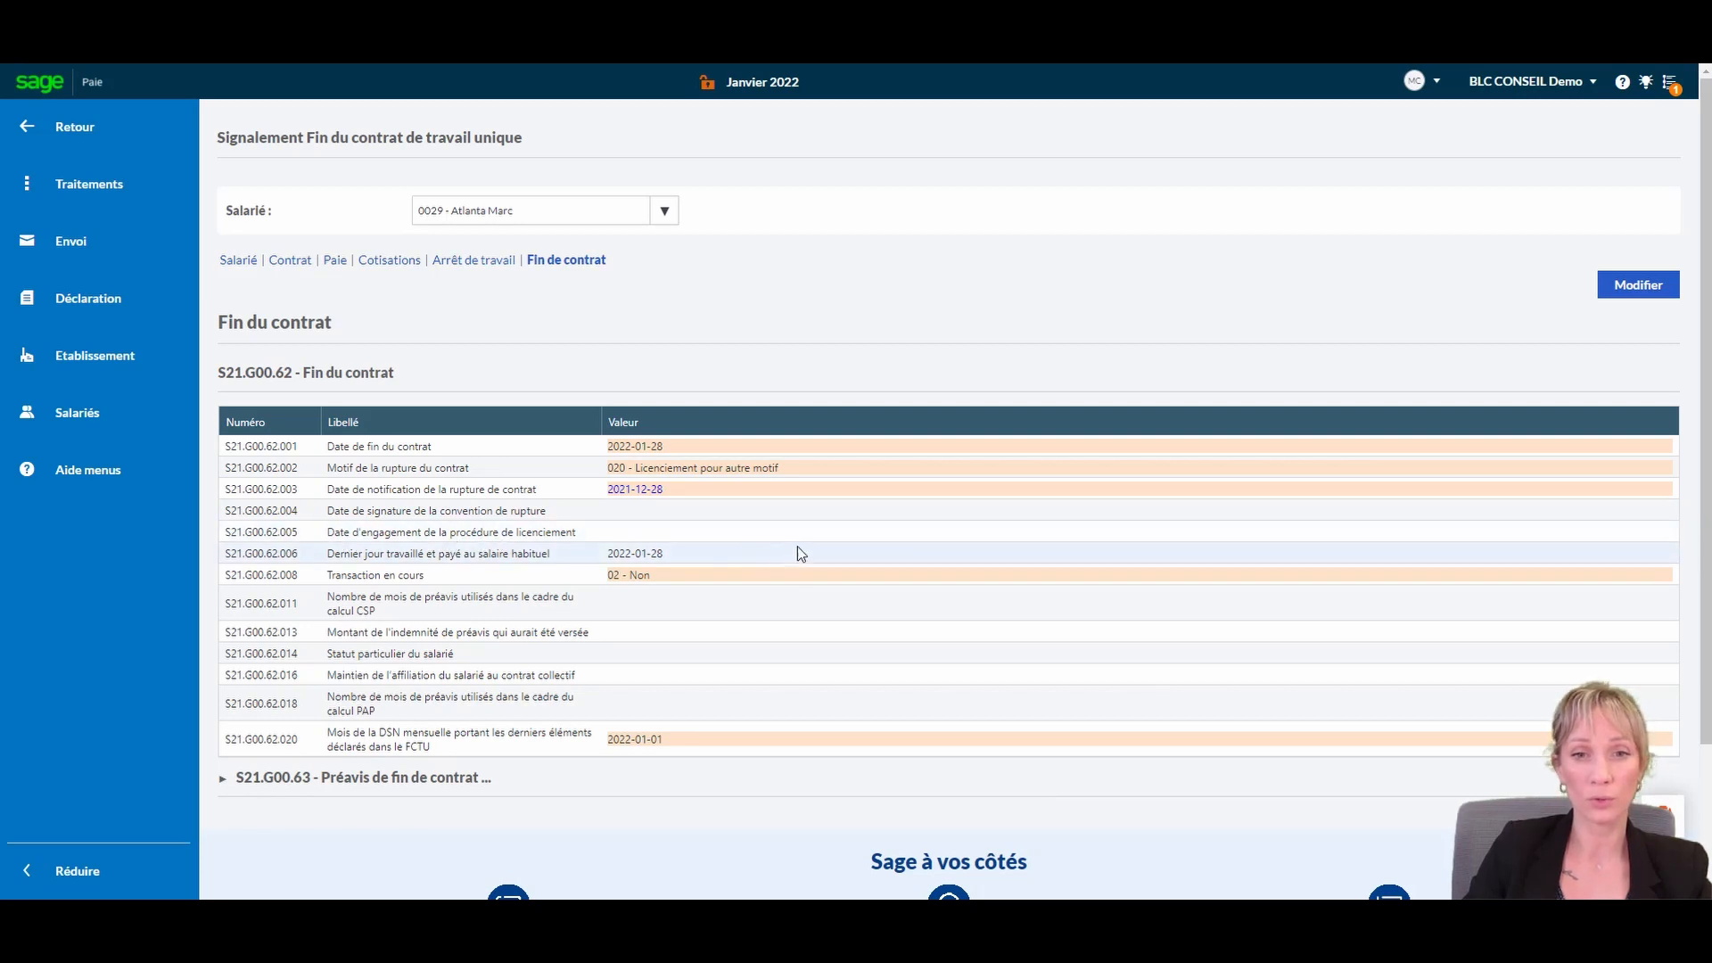
left_click(1638, 285)
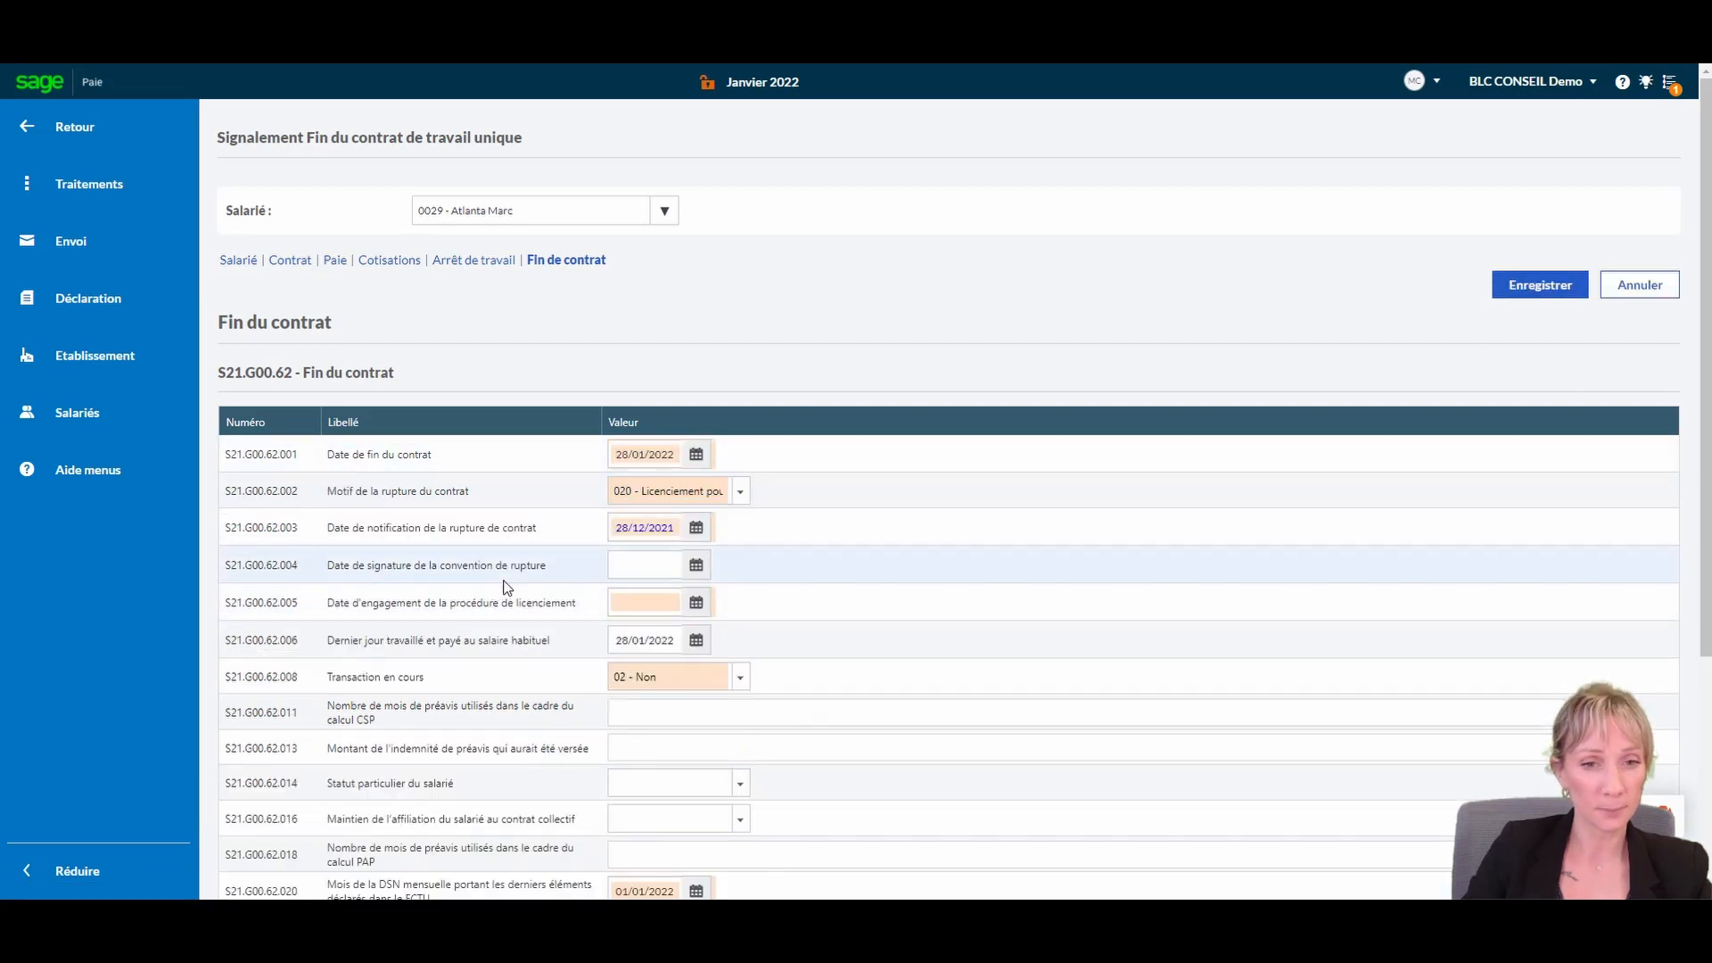
left_click(672, 596)
left_click(696, 602)
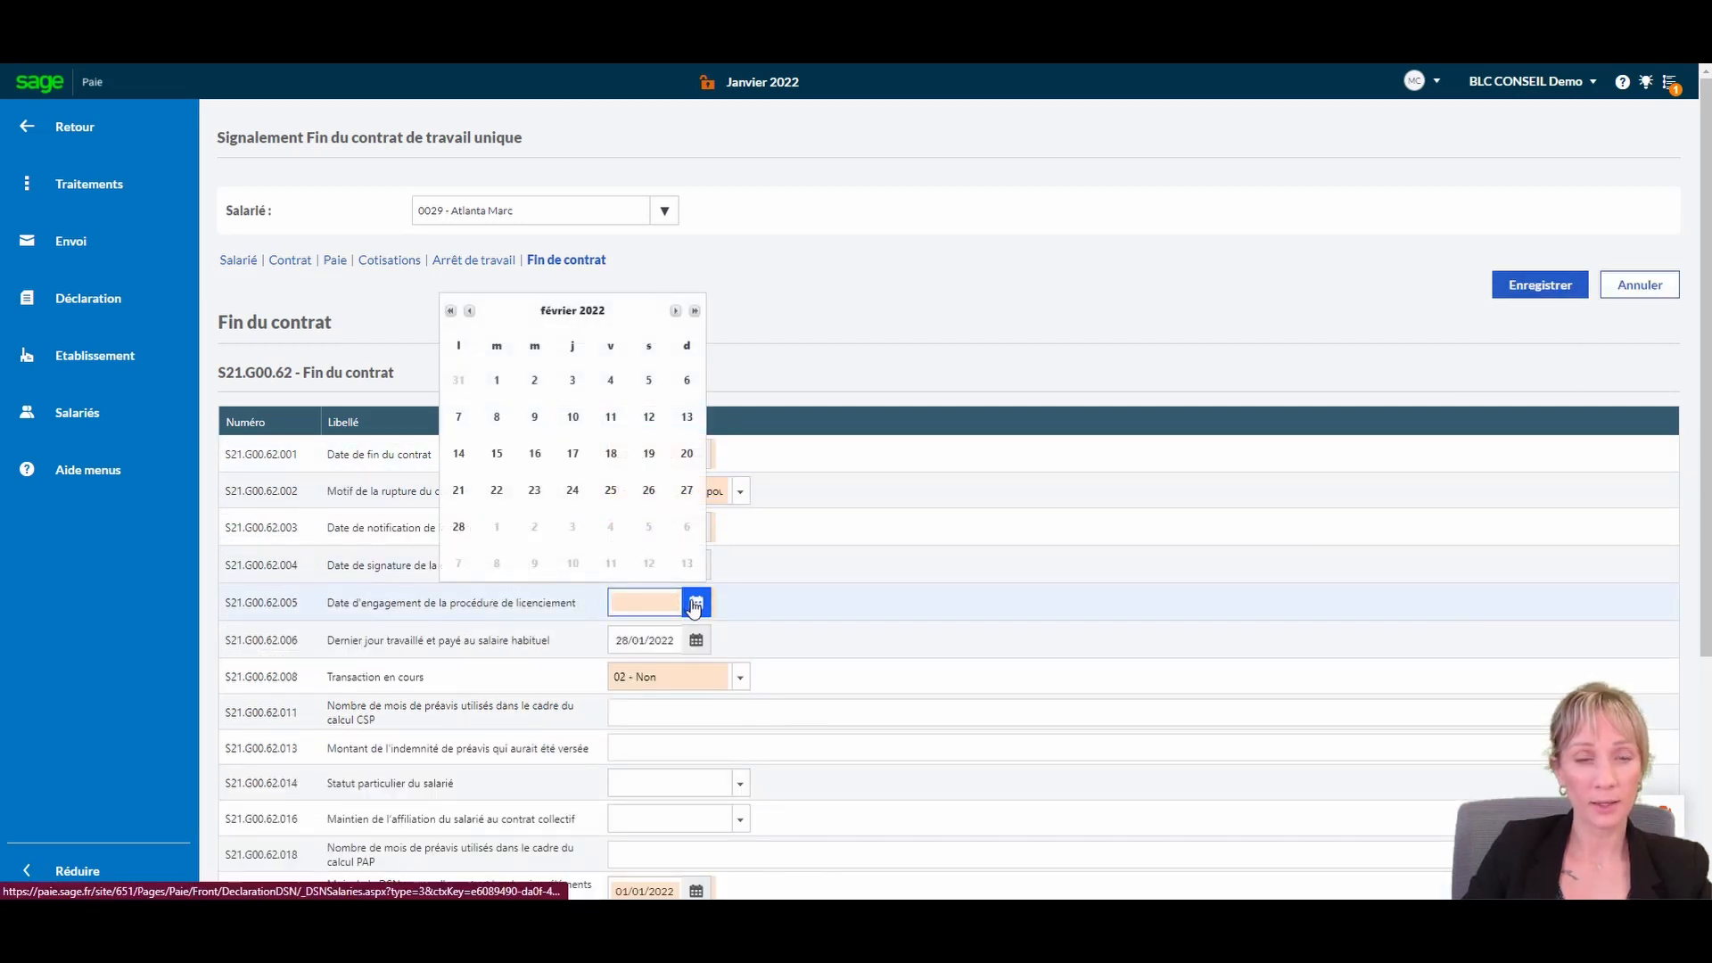
left_click(469, 311)
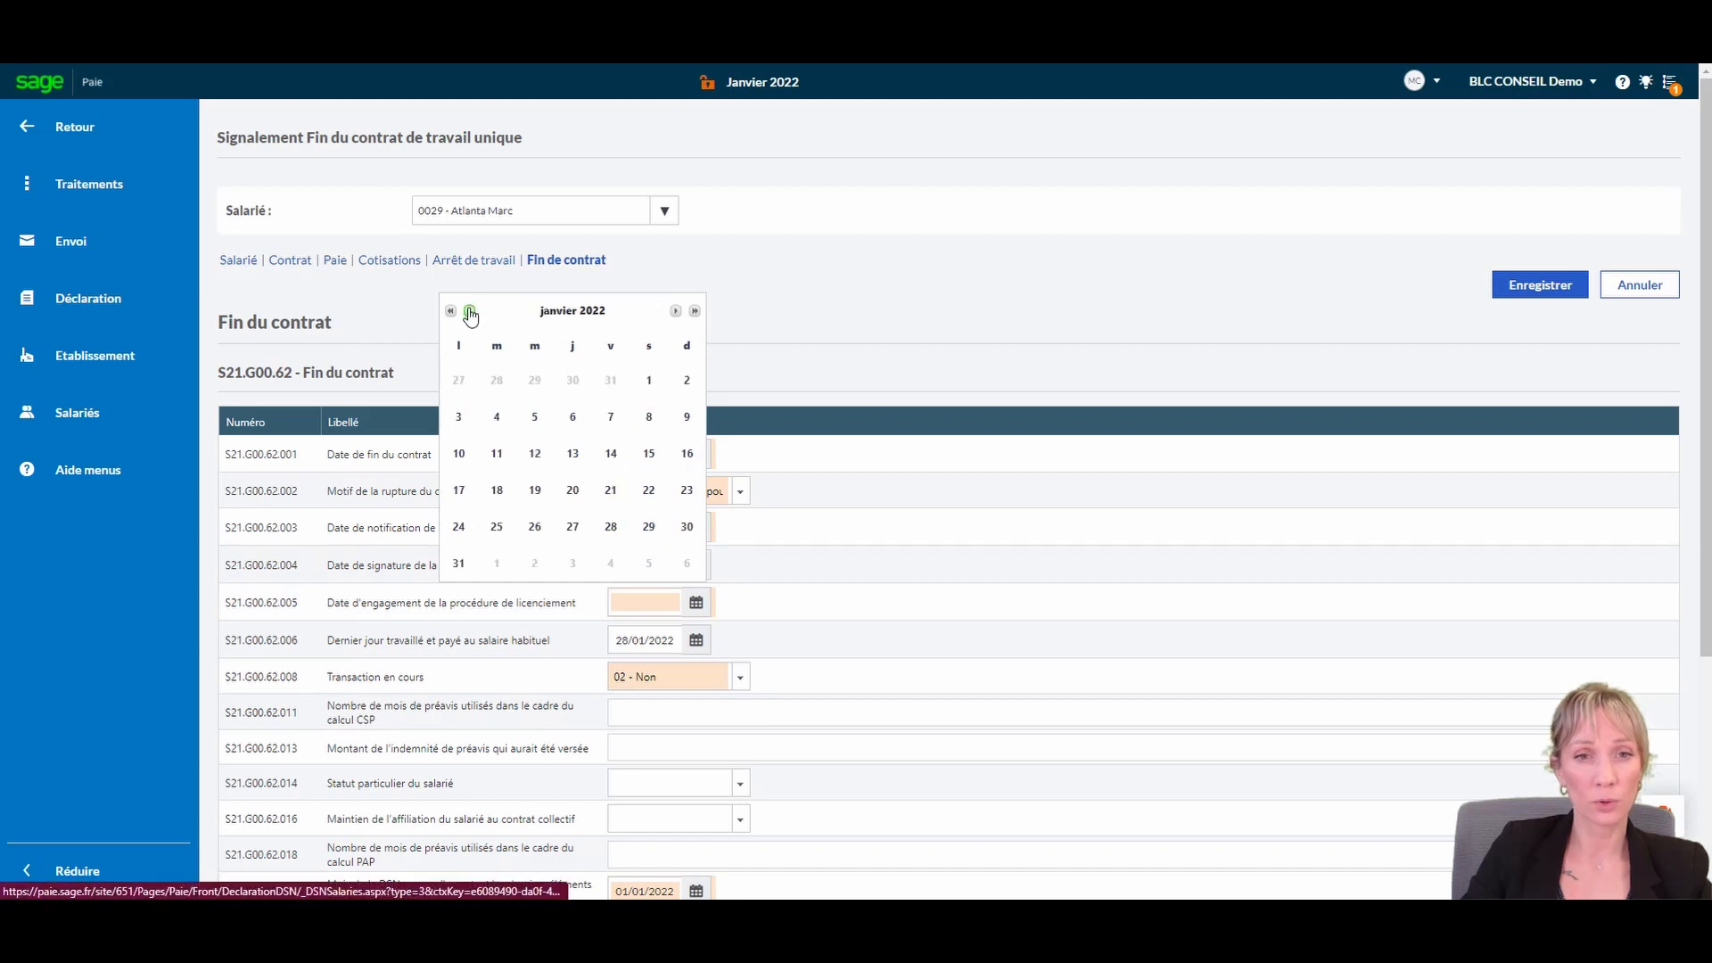
left_click(469, 312)
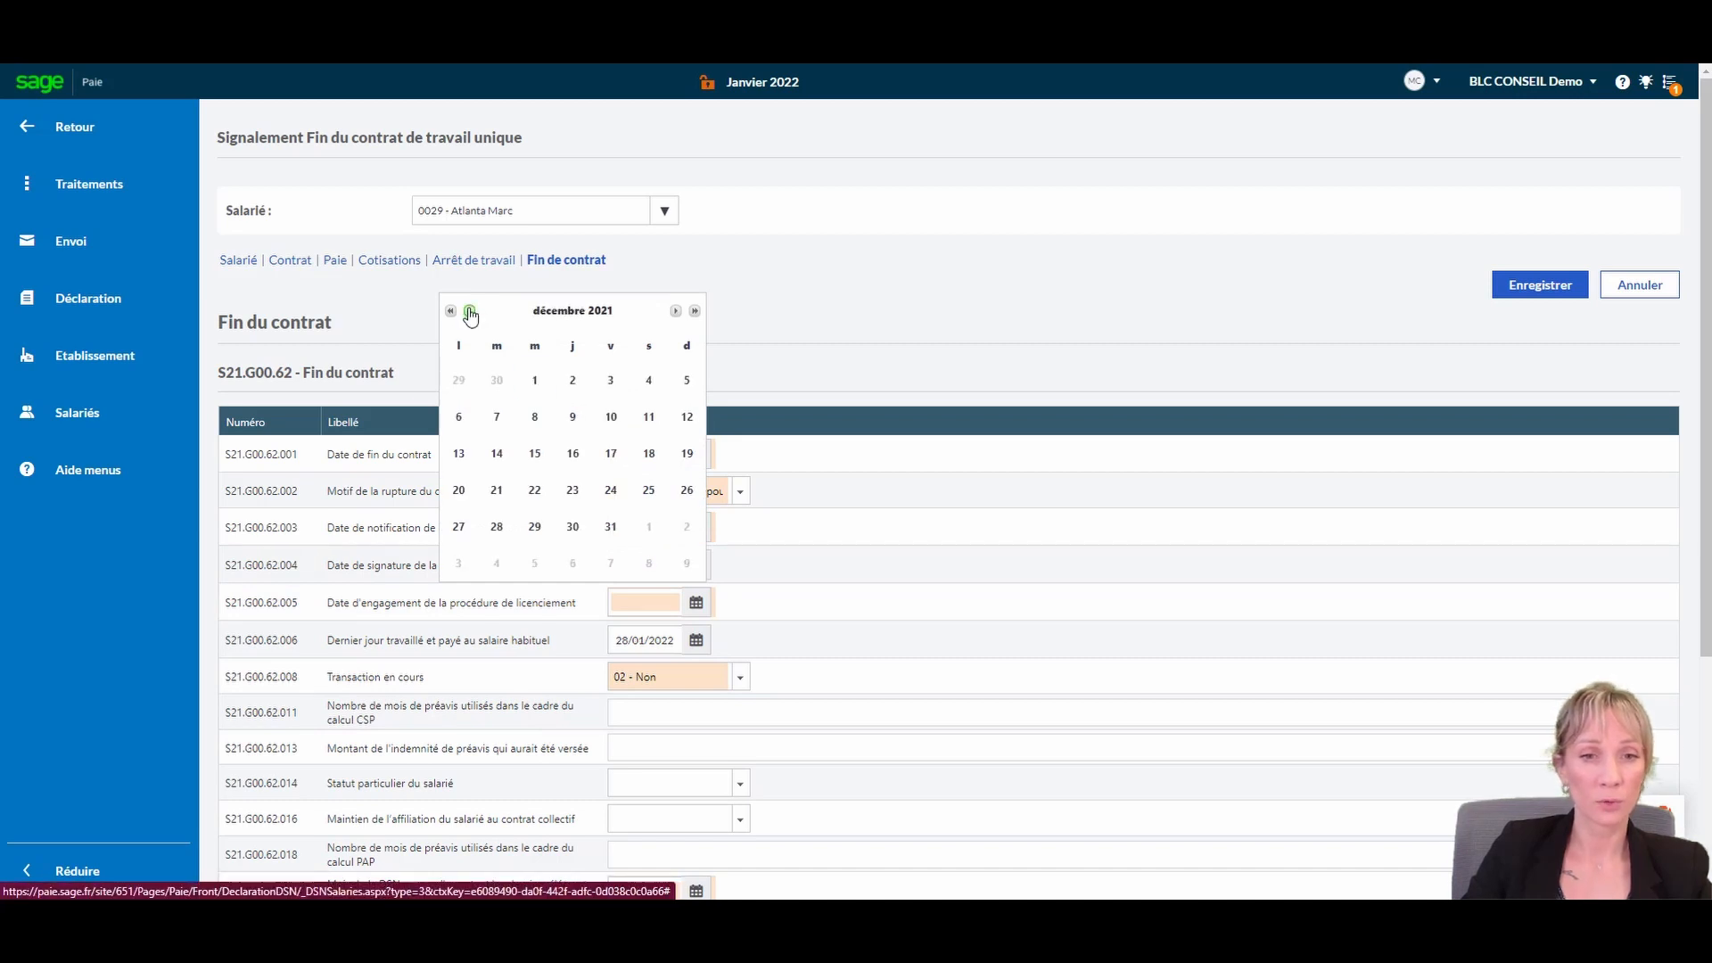
left_click(458, 526)
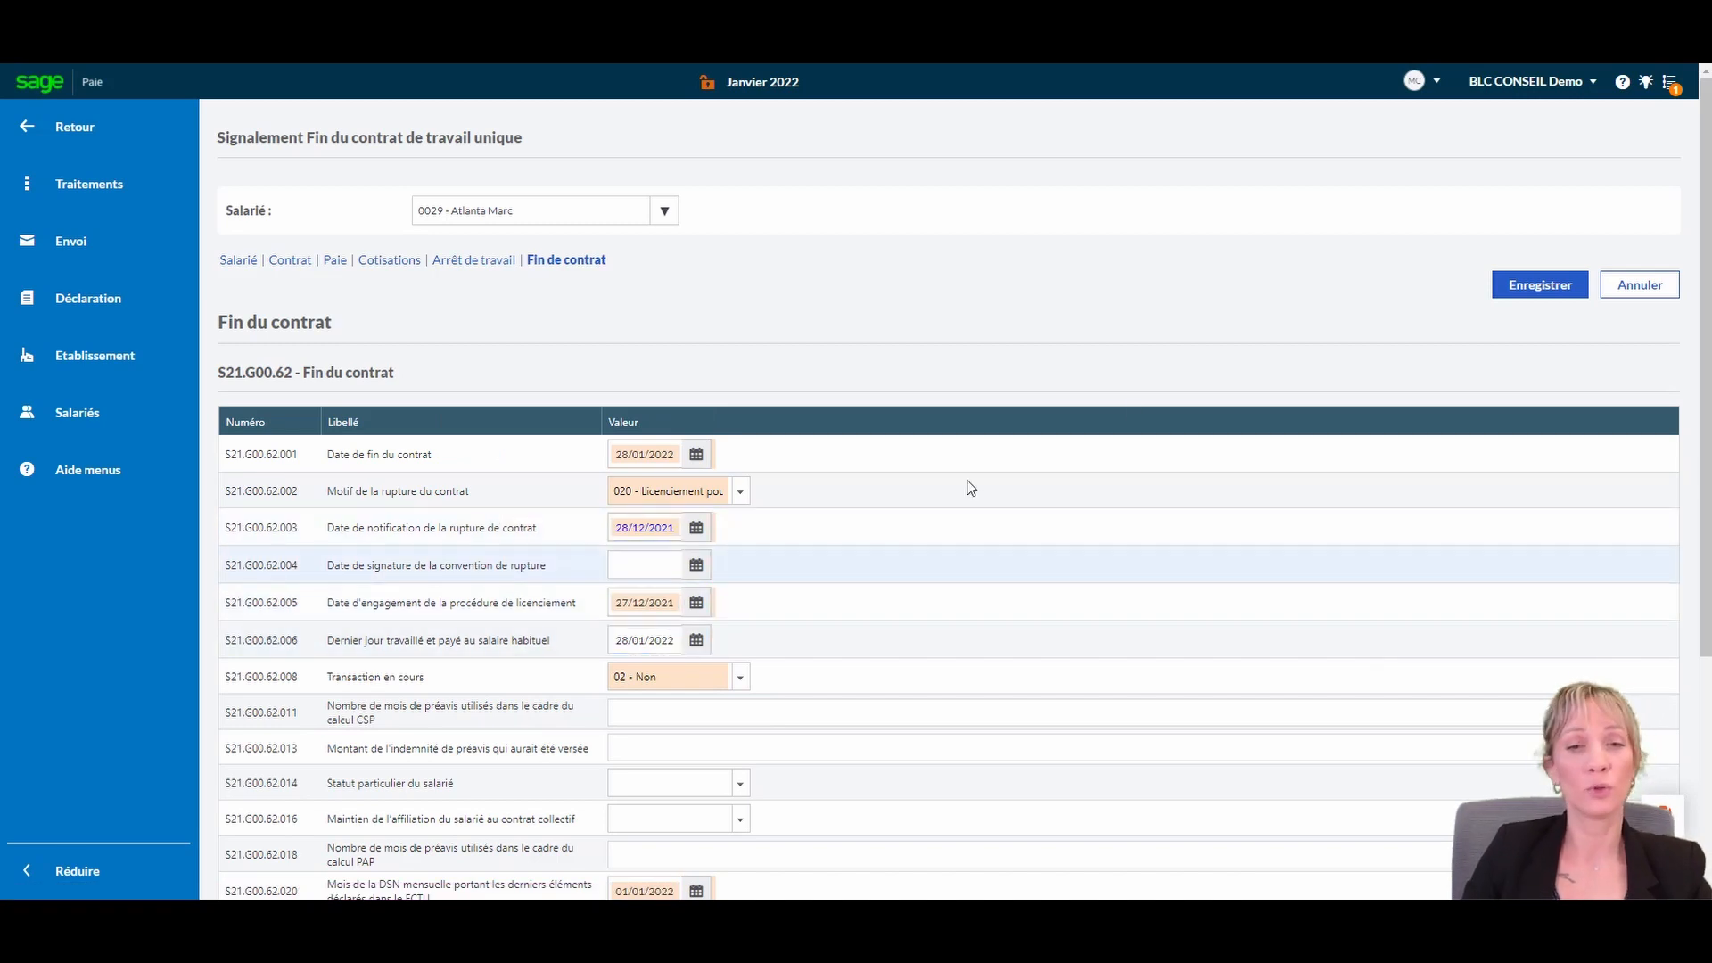
left_click(1510, 285)
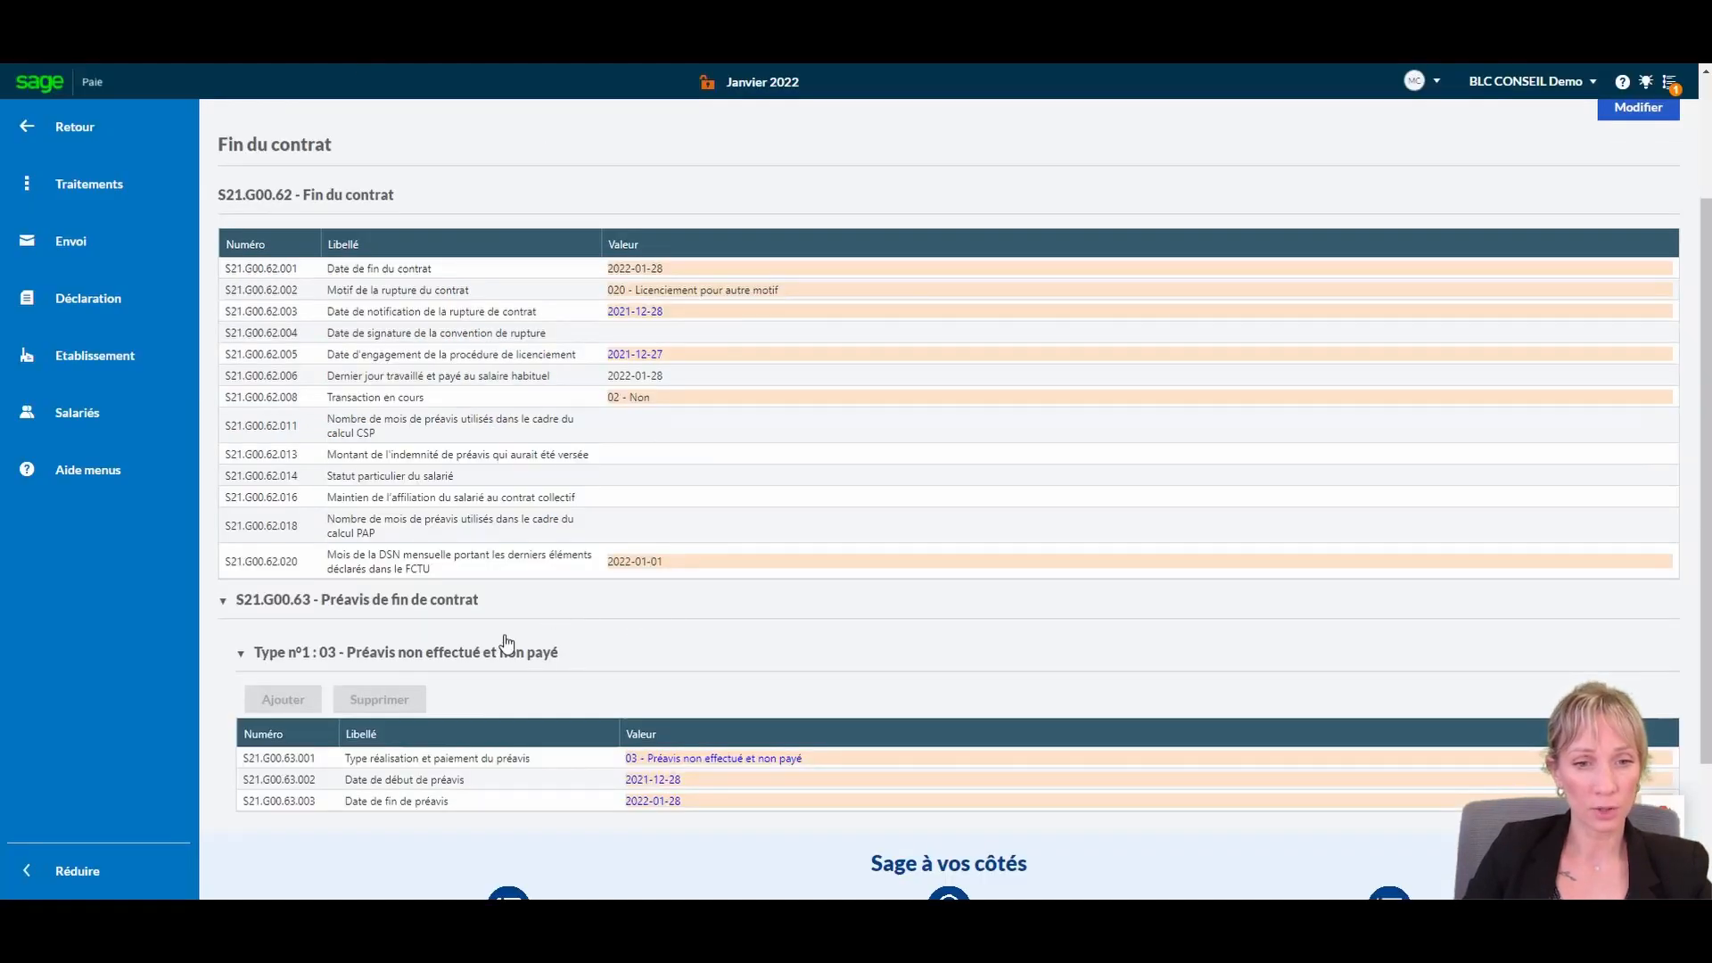
Change the Type n°1 notice in the S21.G00.63 block to 01 - Préavis effectué et payé and save the section.
scroll(506, 642, "down", 2)
scroll(554, 623, "up", 3)
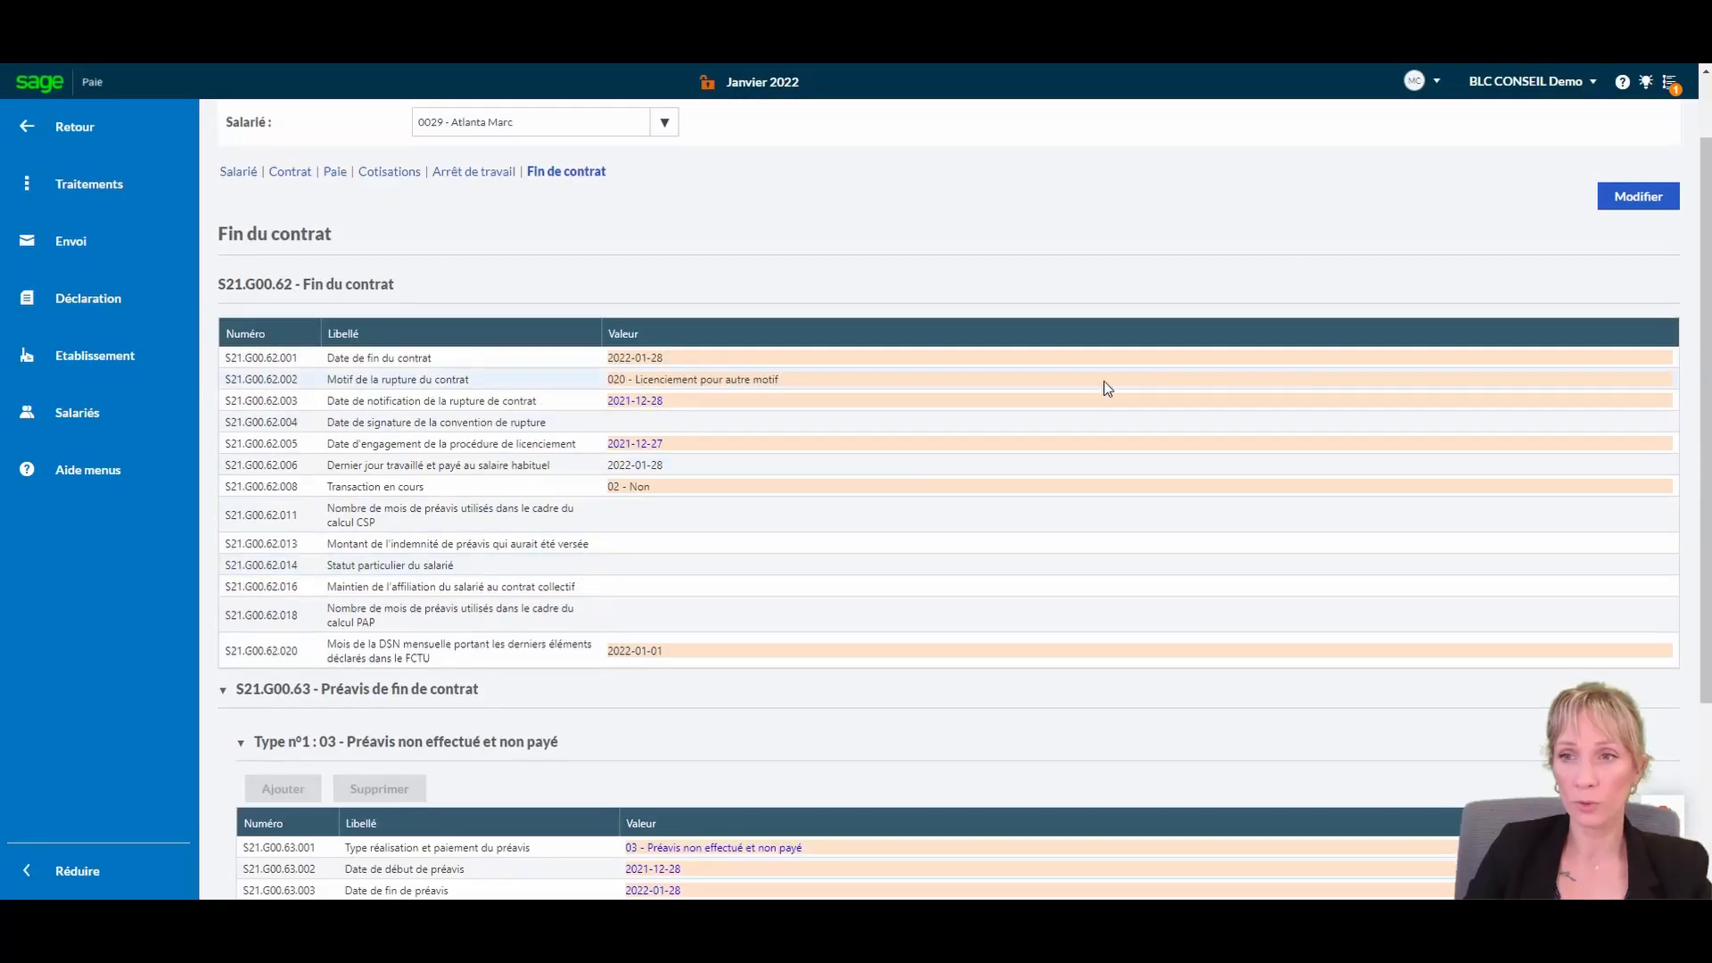
left_click(1673, 207)
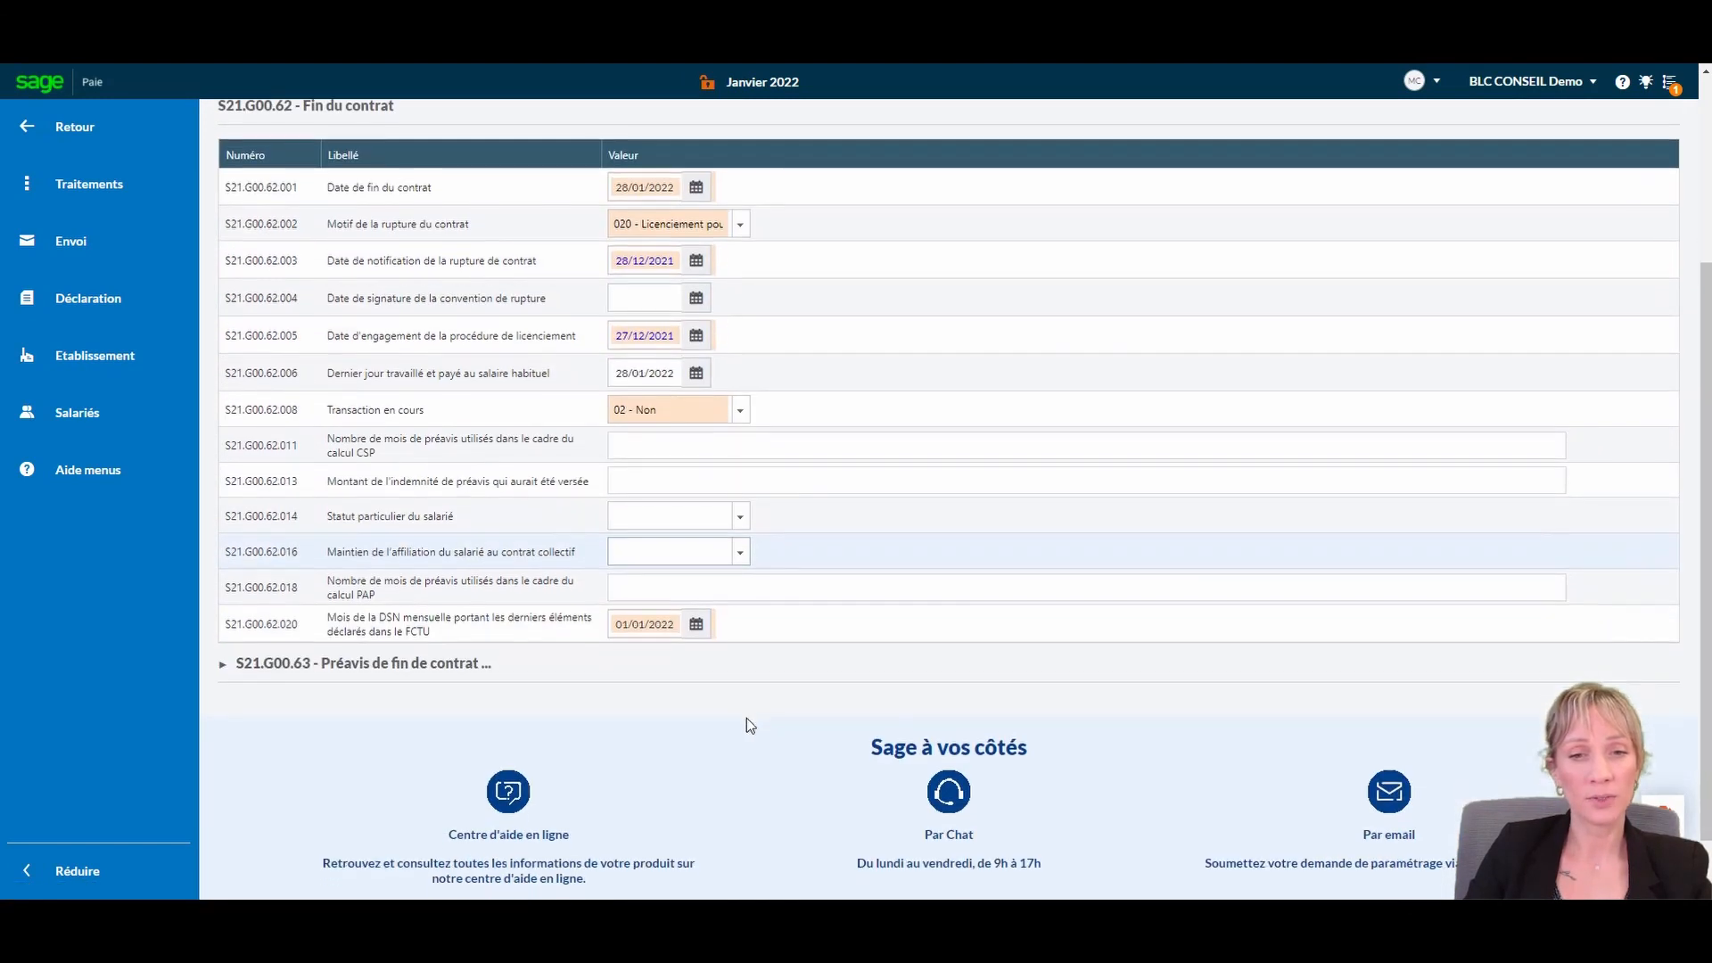
left_click(224, 665)
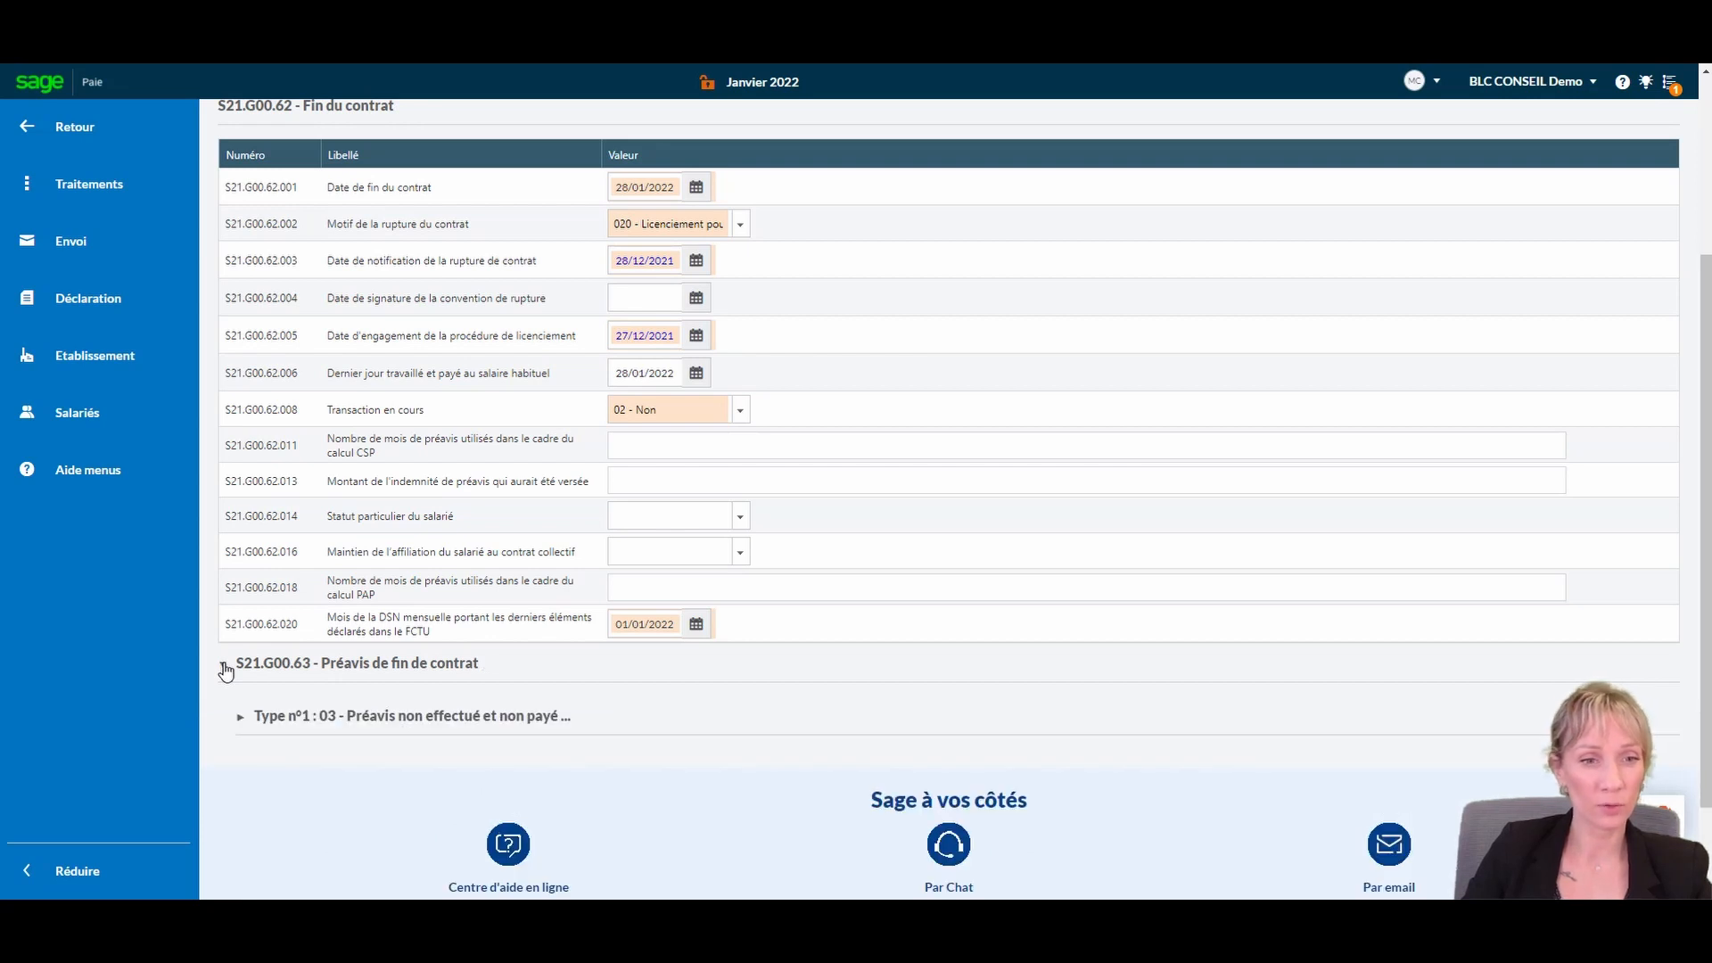
left_click(241, 718)
scroll(648, 745, "down", 3)
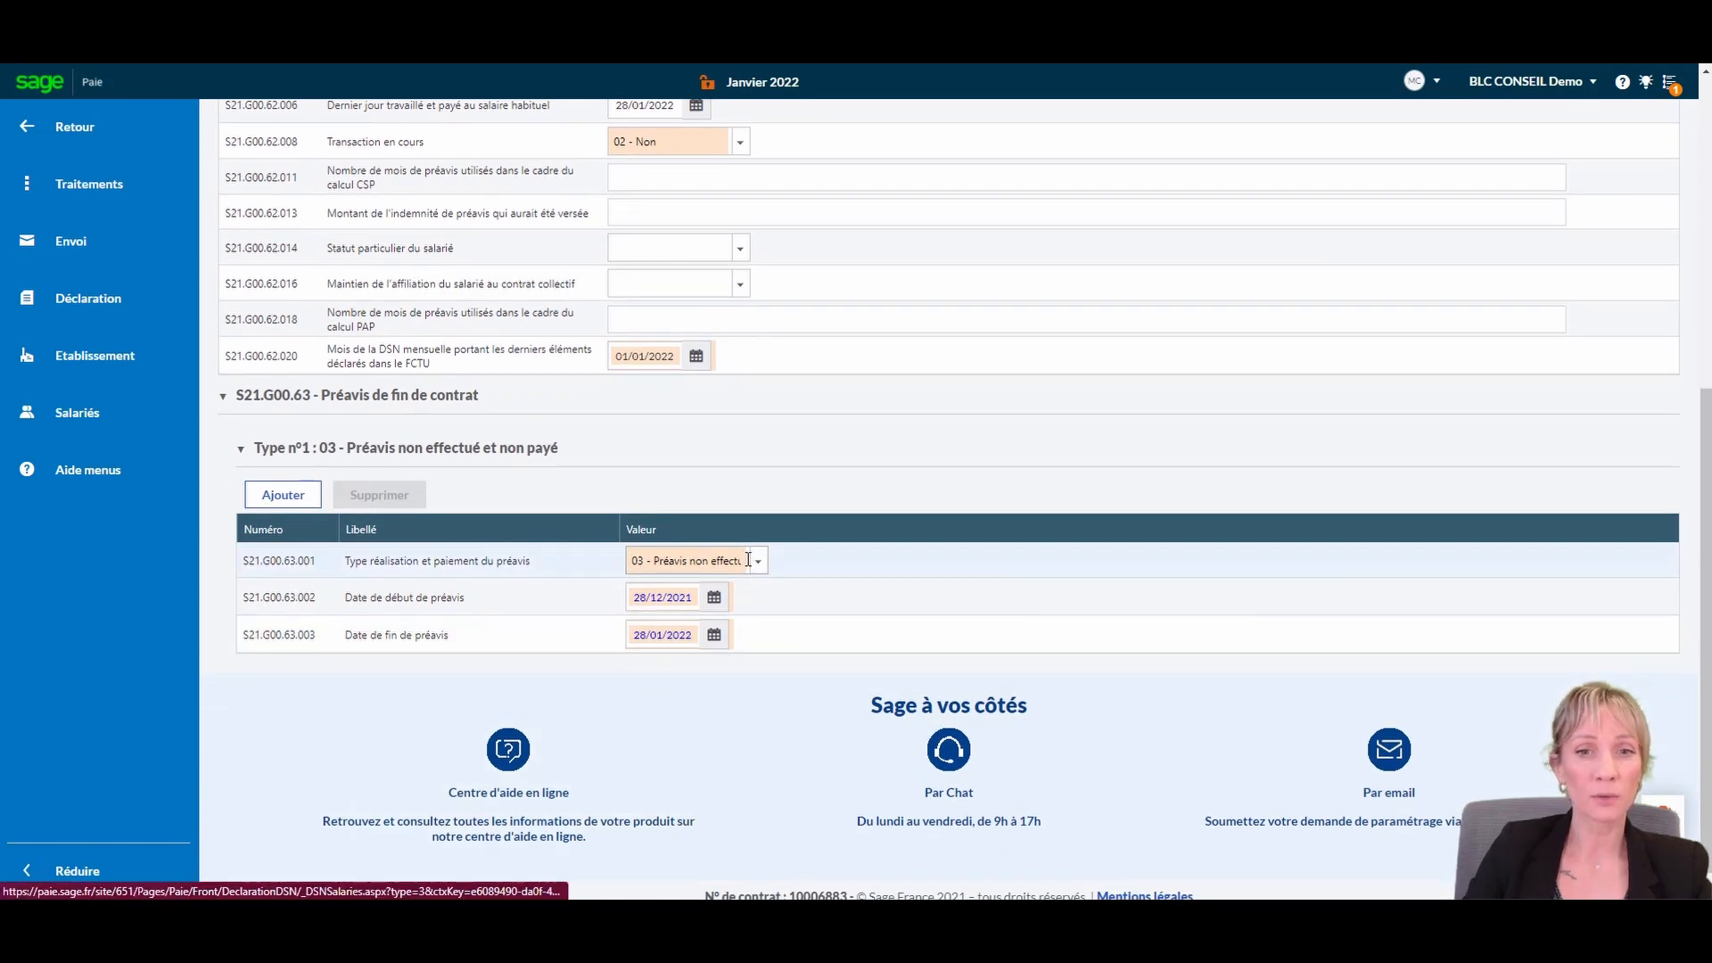
left_click(757, 563)
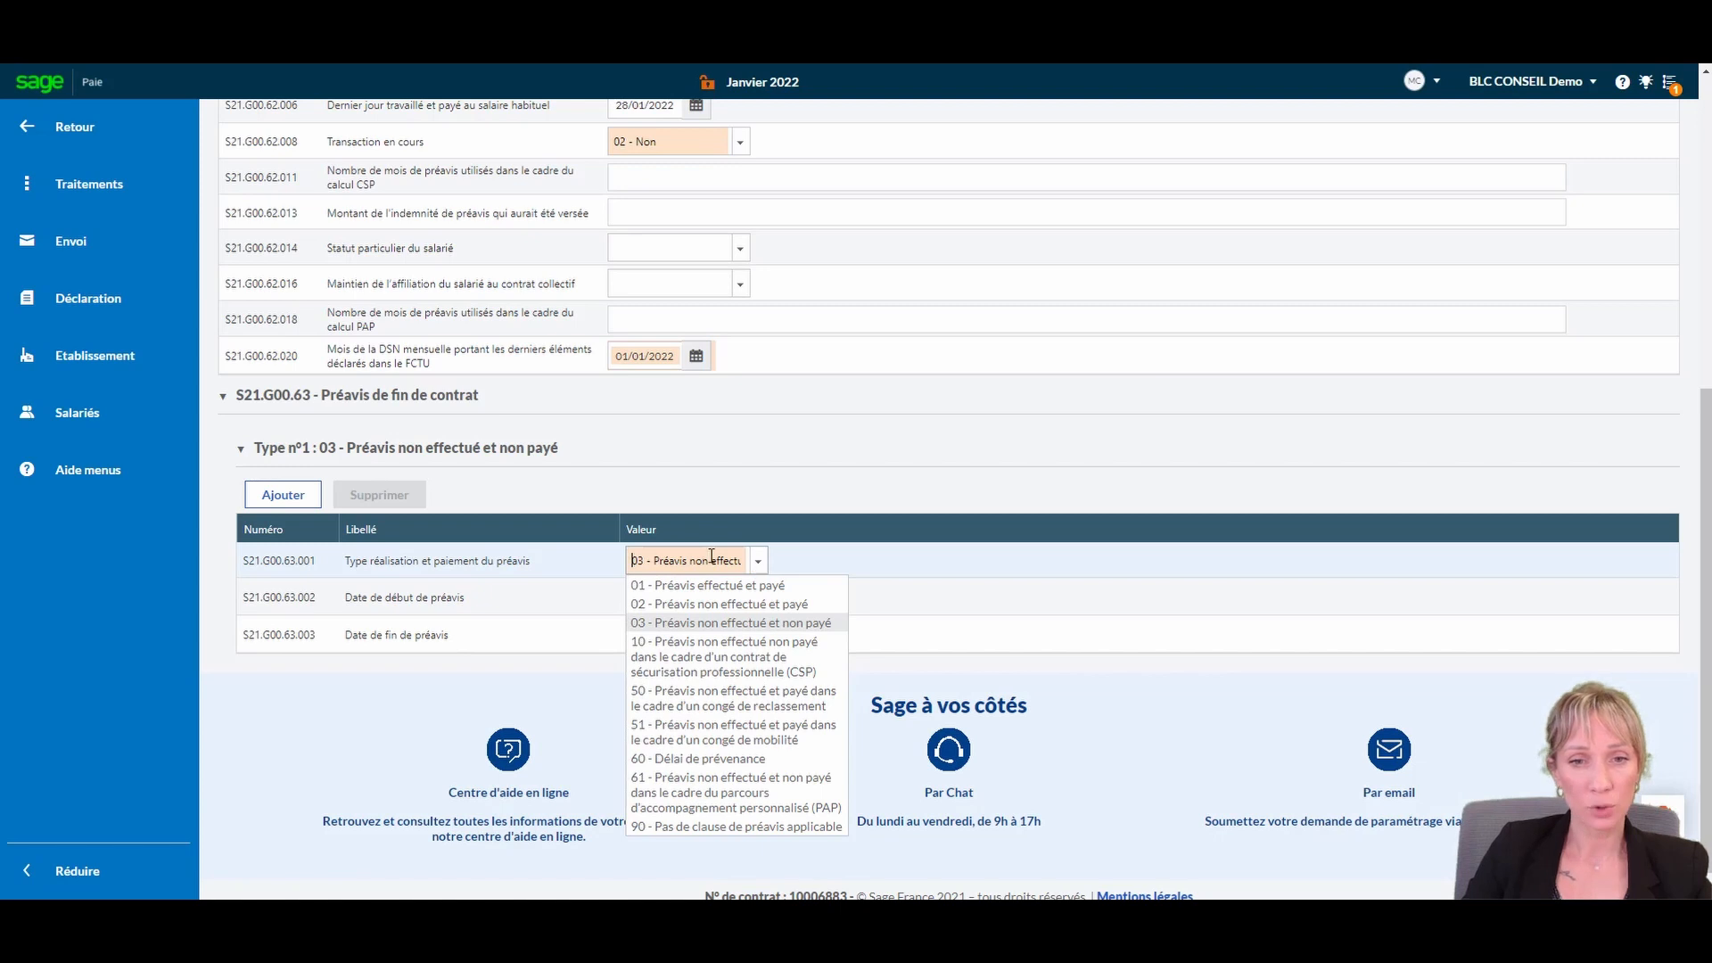
left_click(708, 585)
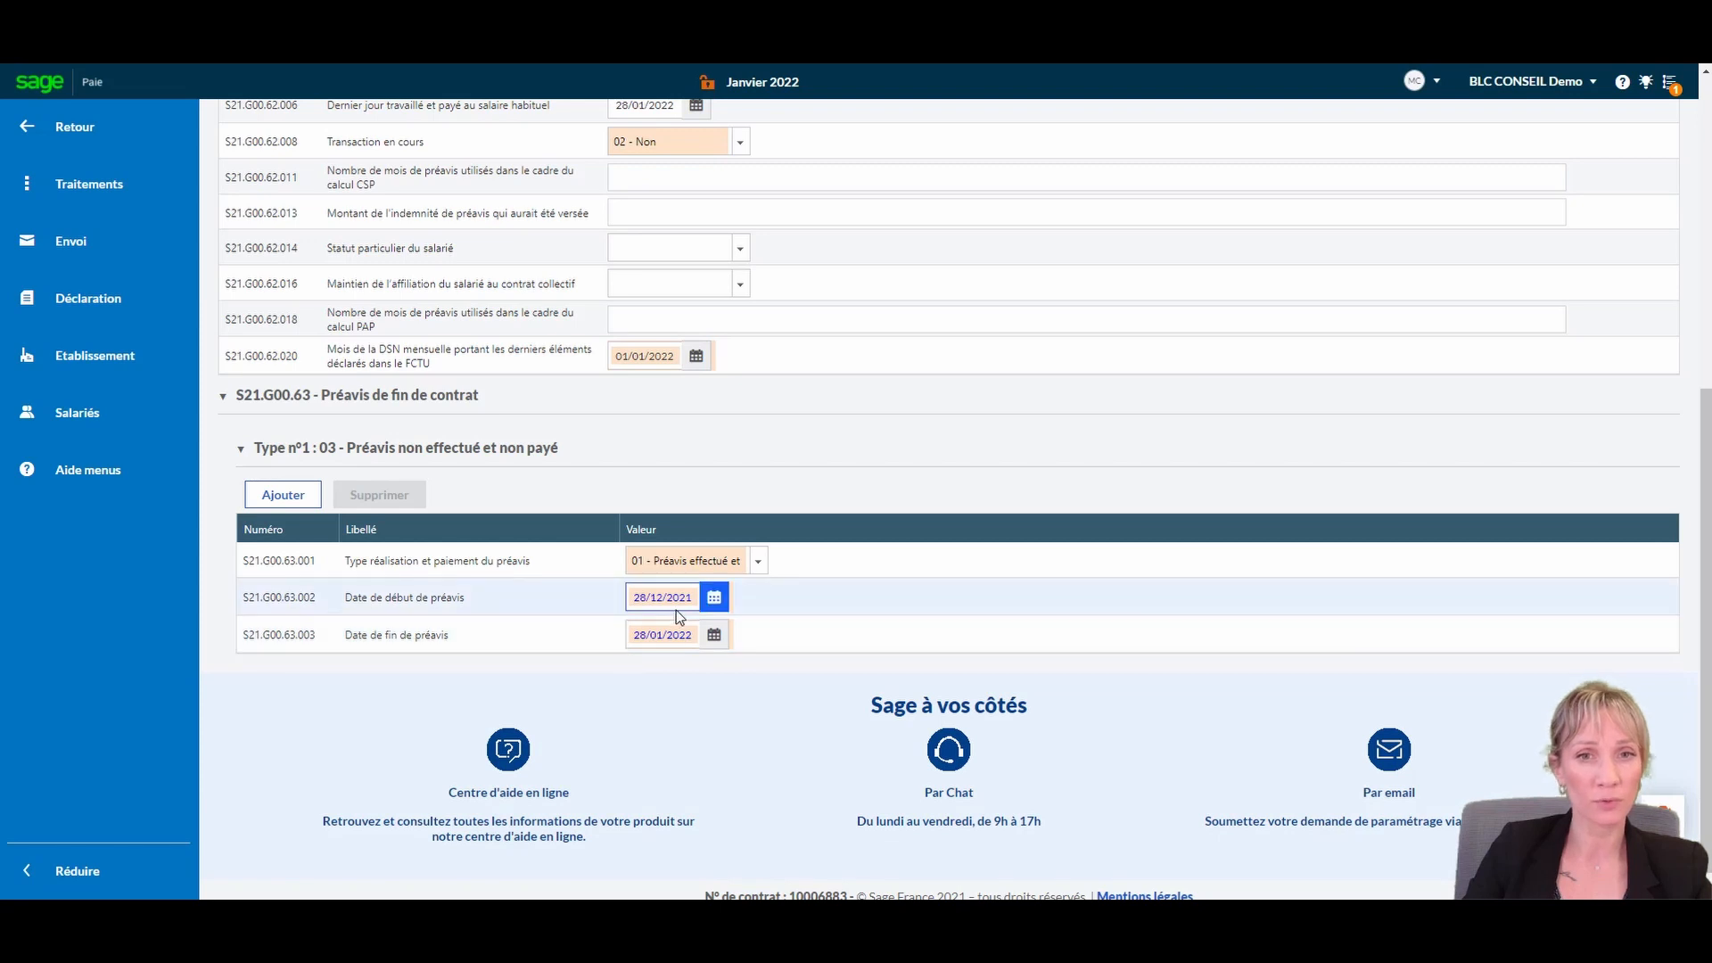
scroll(689, 602, "up", 6)
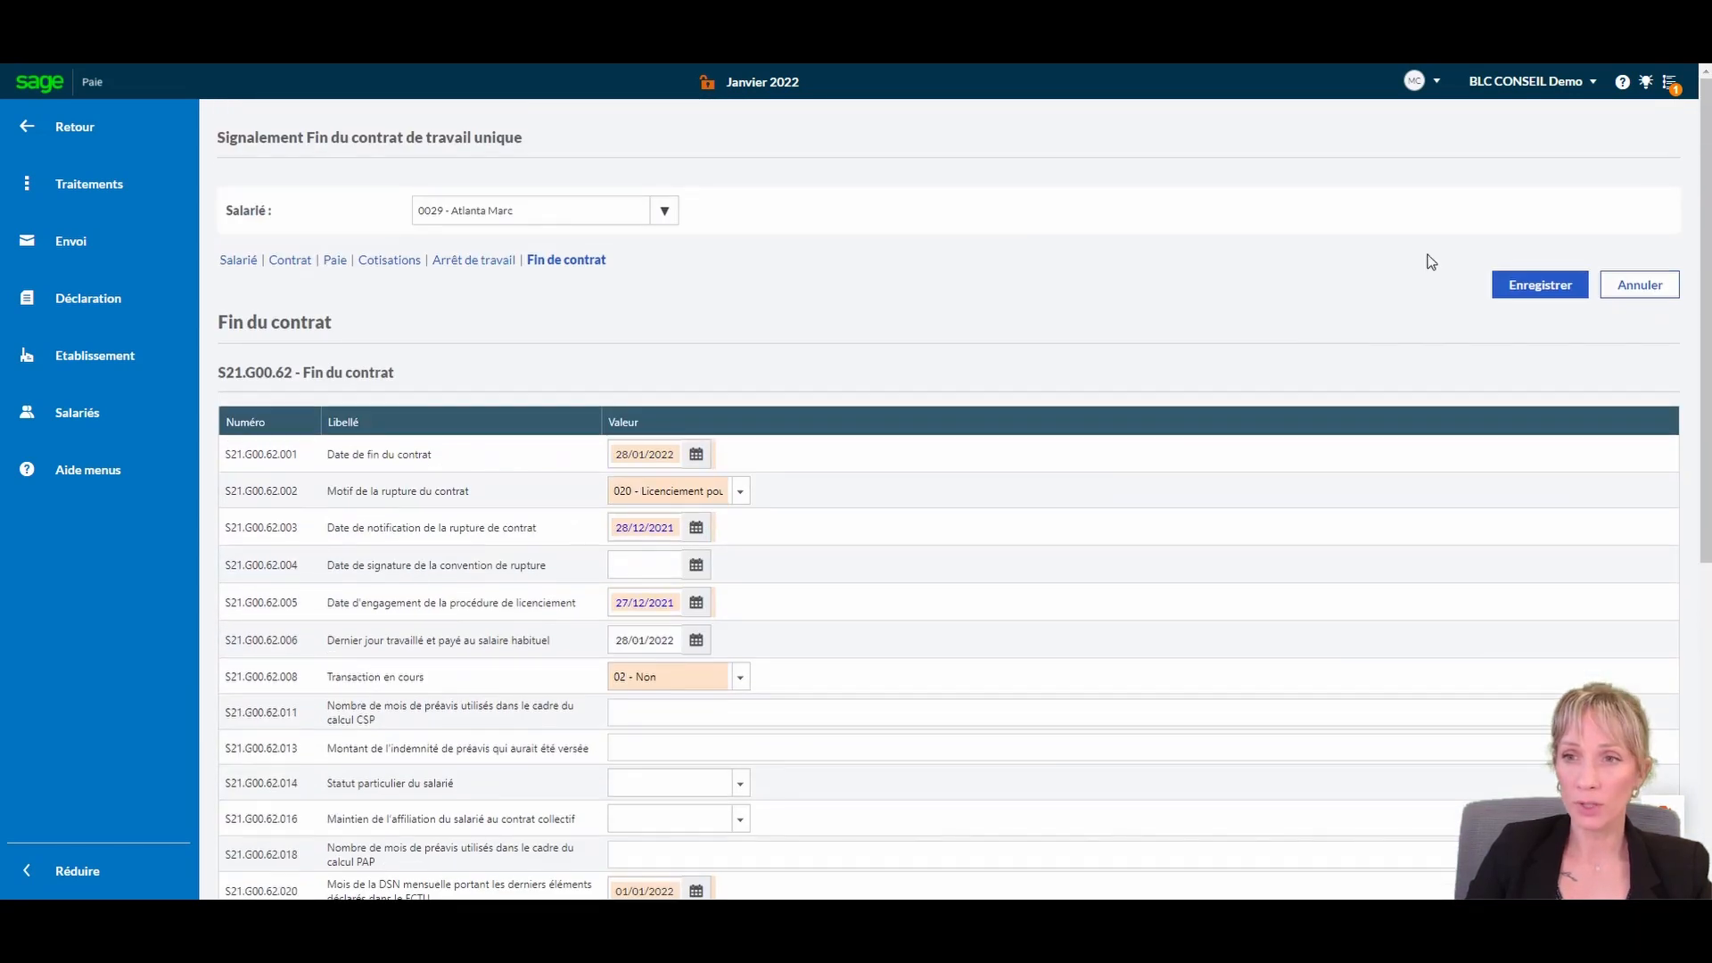
left_click(1516, 284)
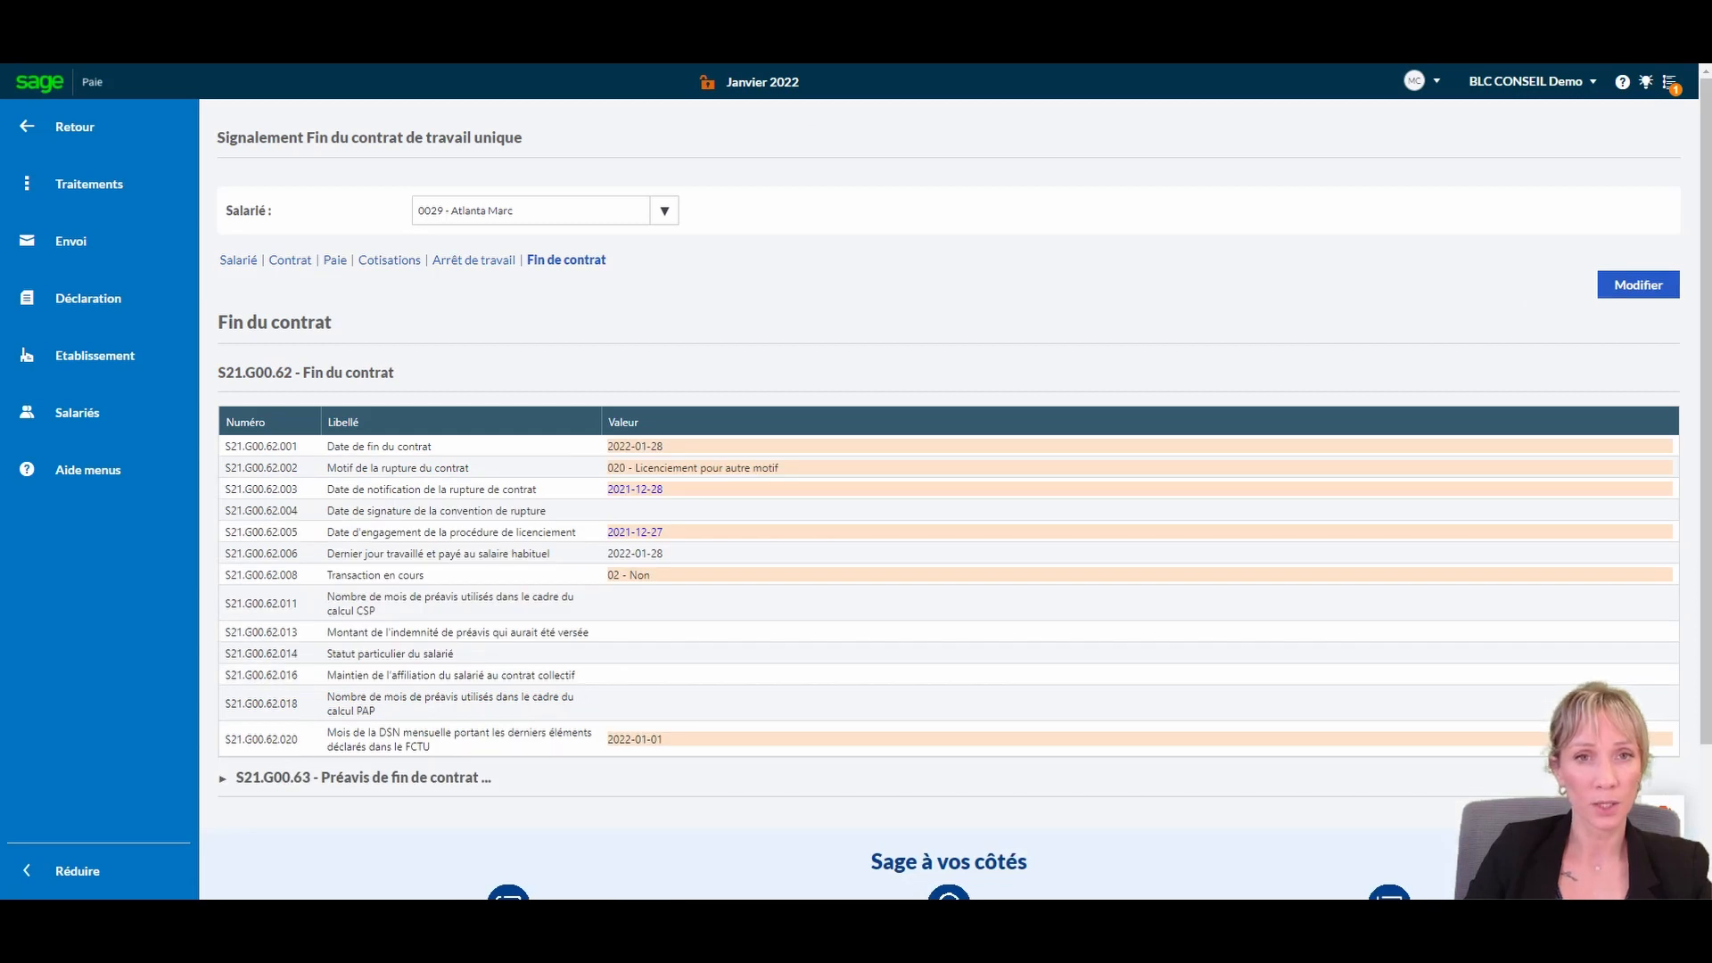
Run the control again on the corrected end-of-contract signal and return to its Fin de contrat section.
left_click(87, 186)
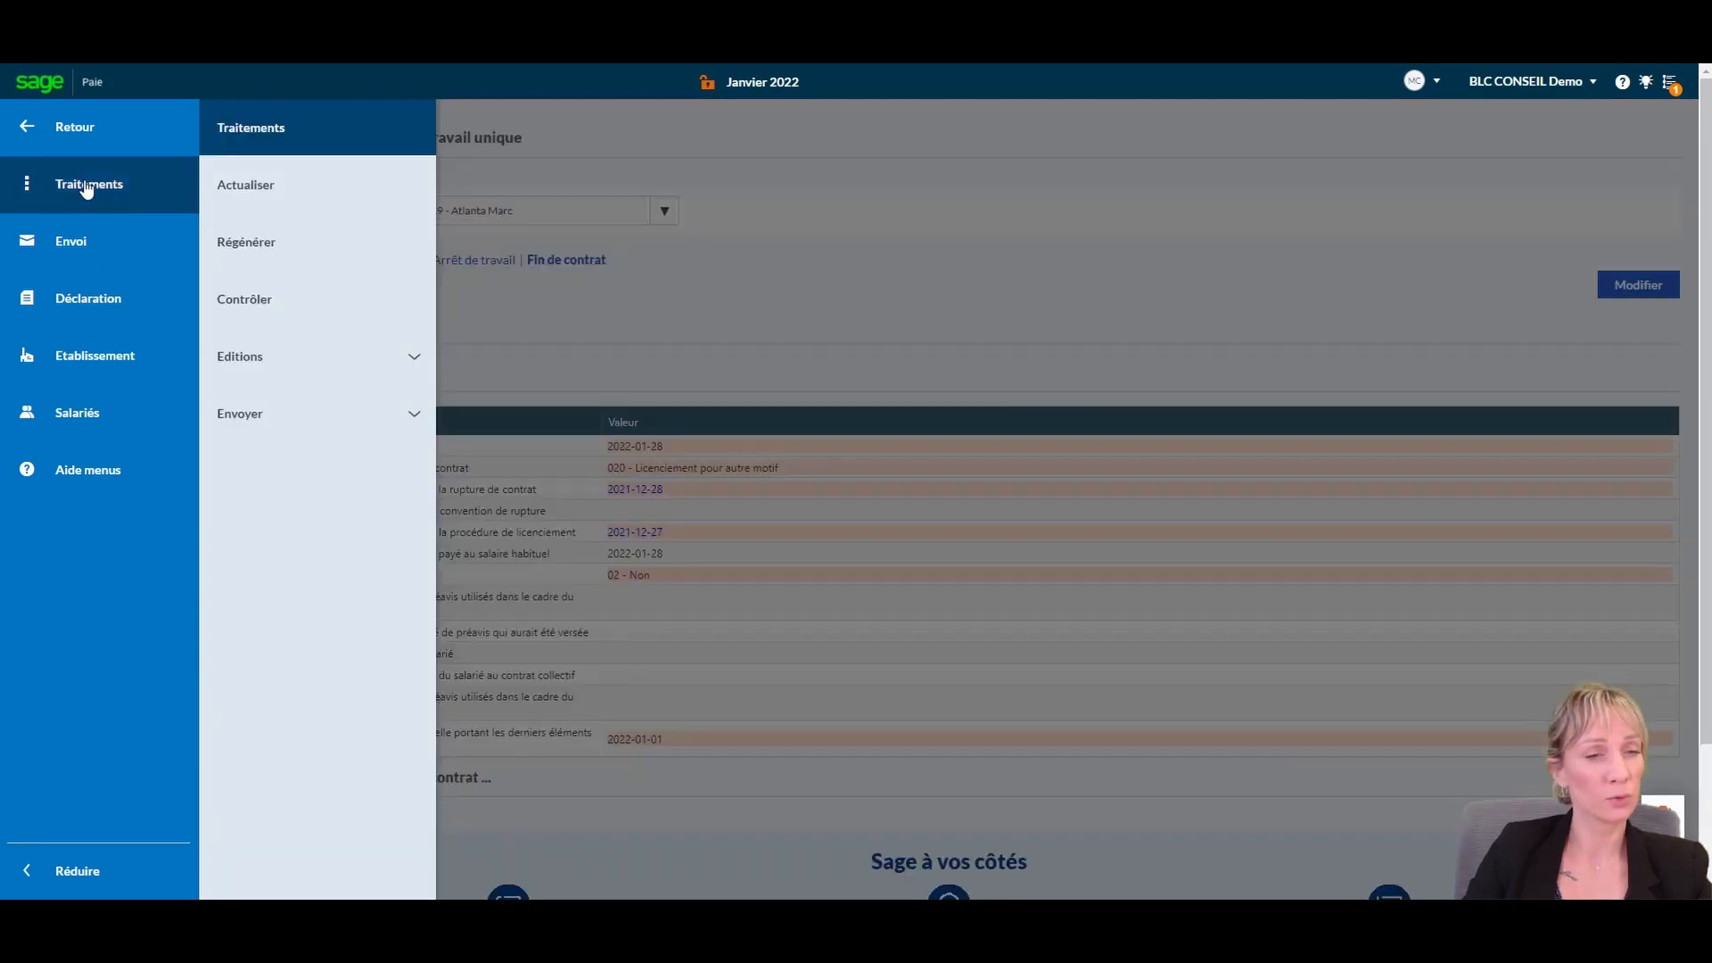
left_click(317, 312)
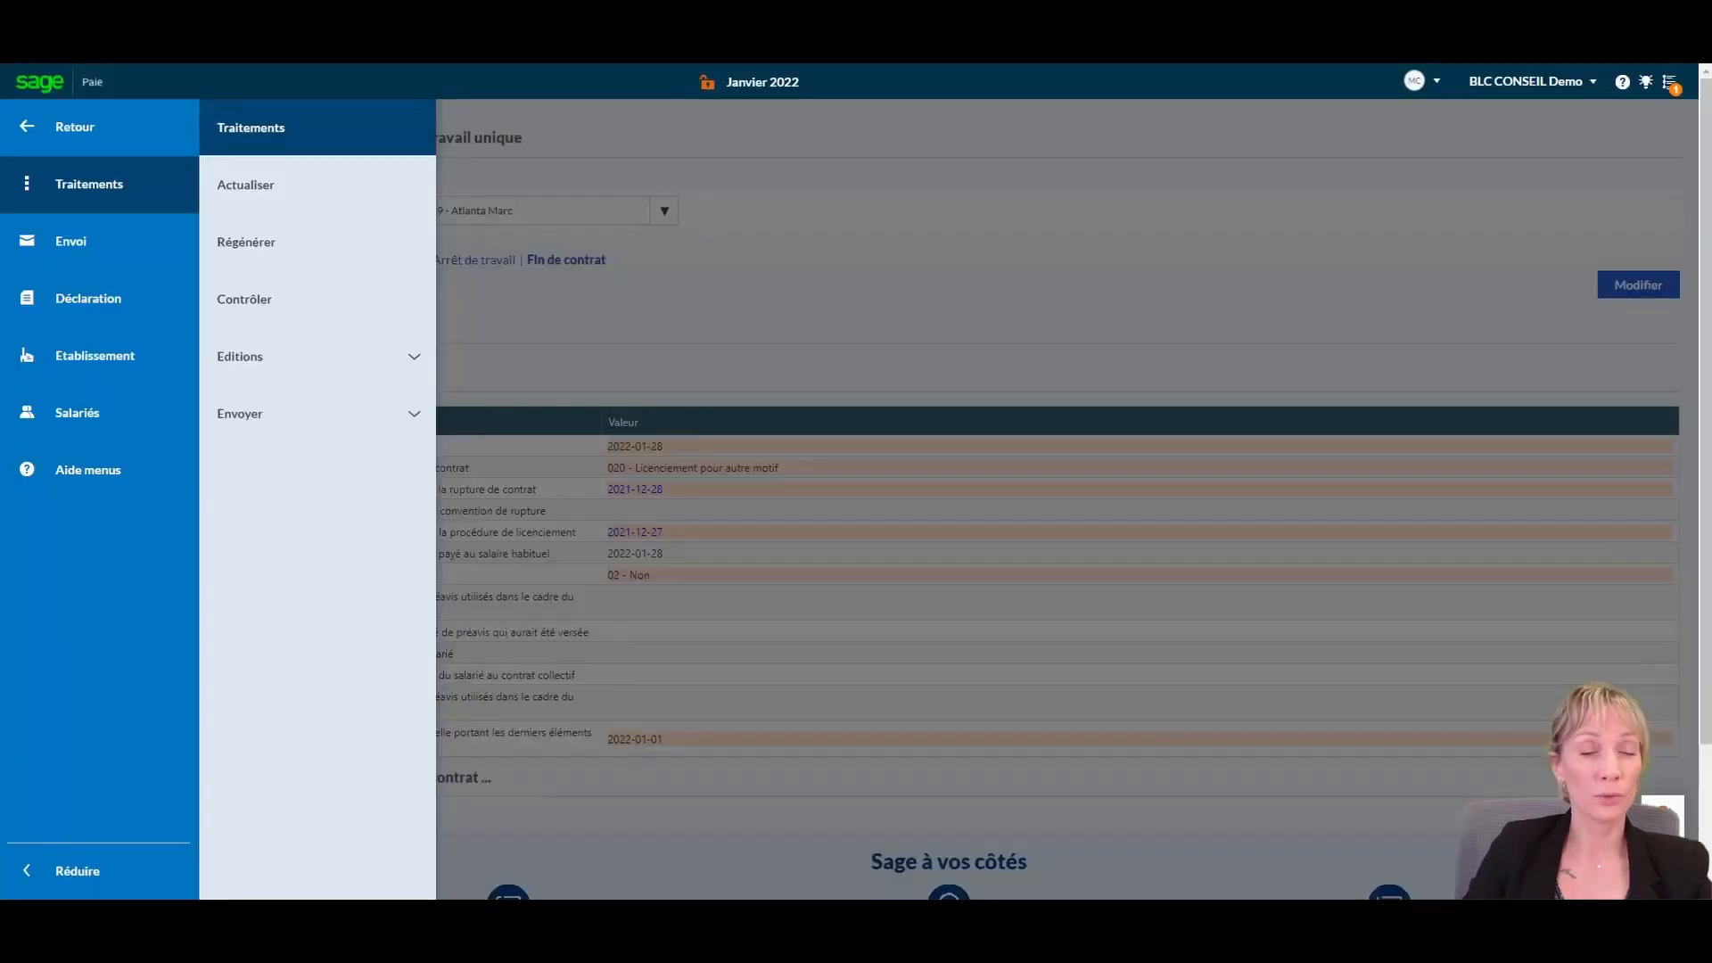
left_click(677, 250)
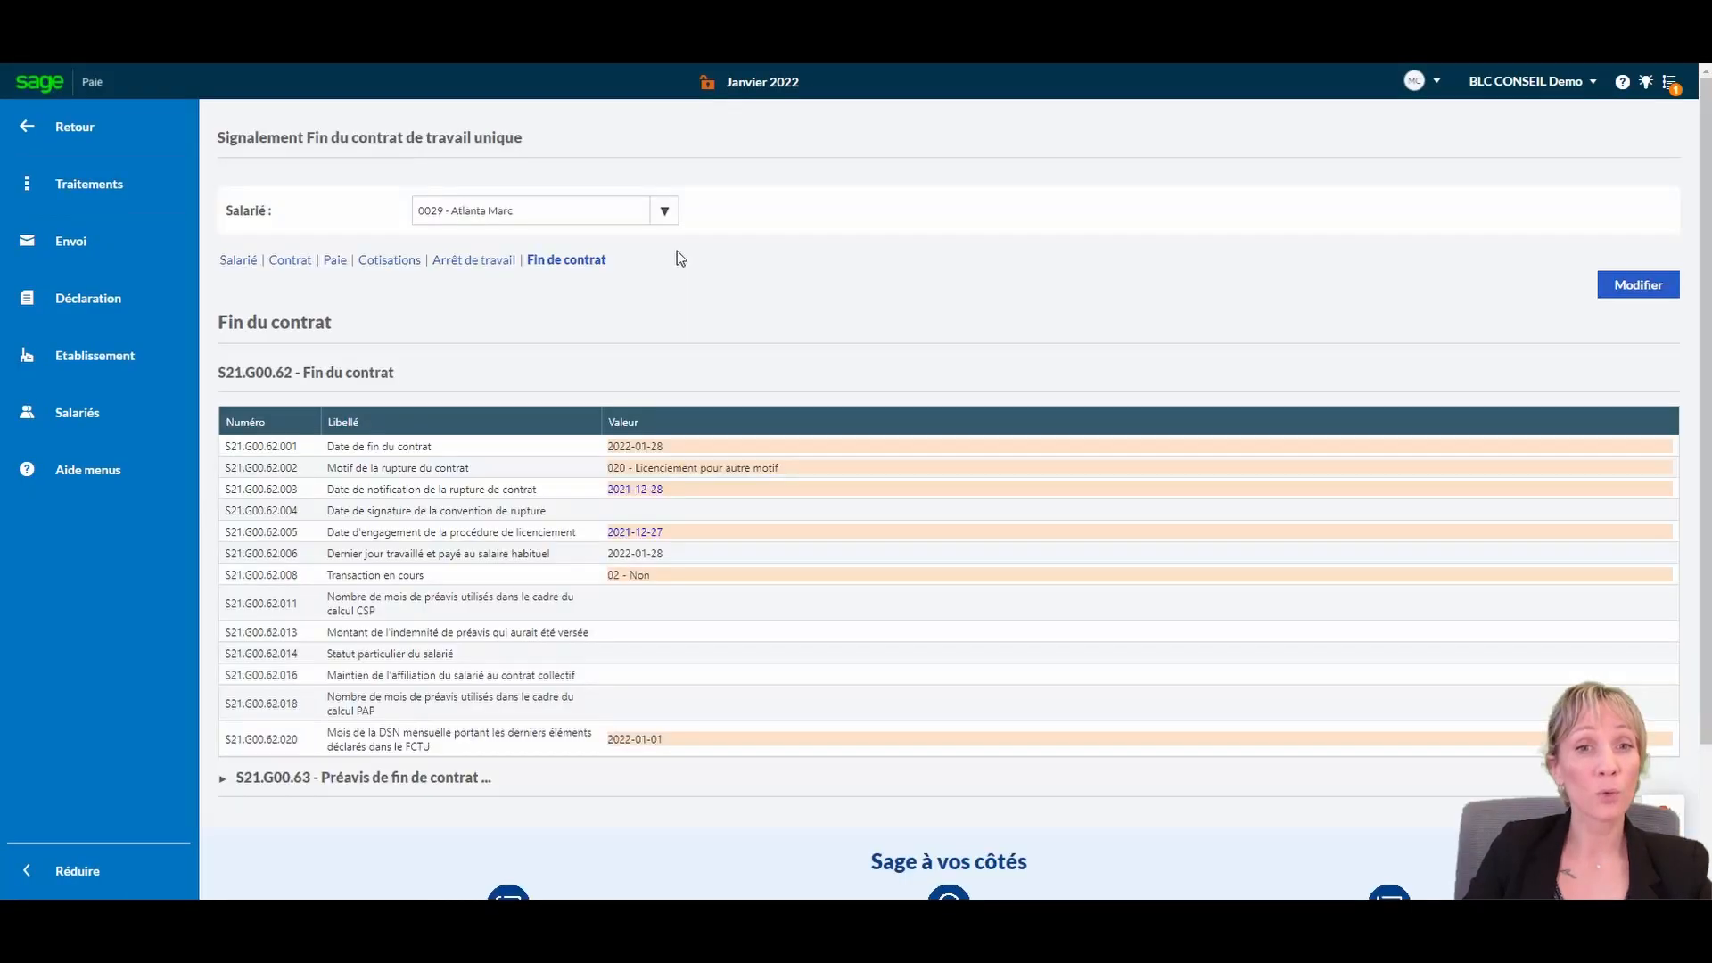
Send the Signalement Fin du contrat de travail unique in real mode and confirm the submission.
left_click(145, 184)
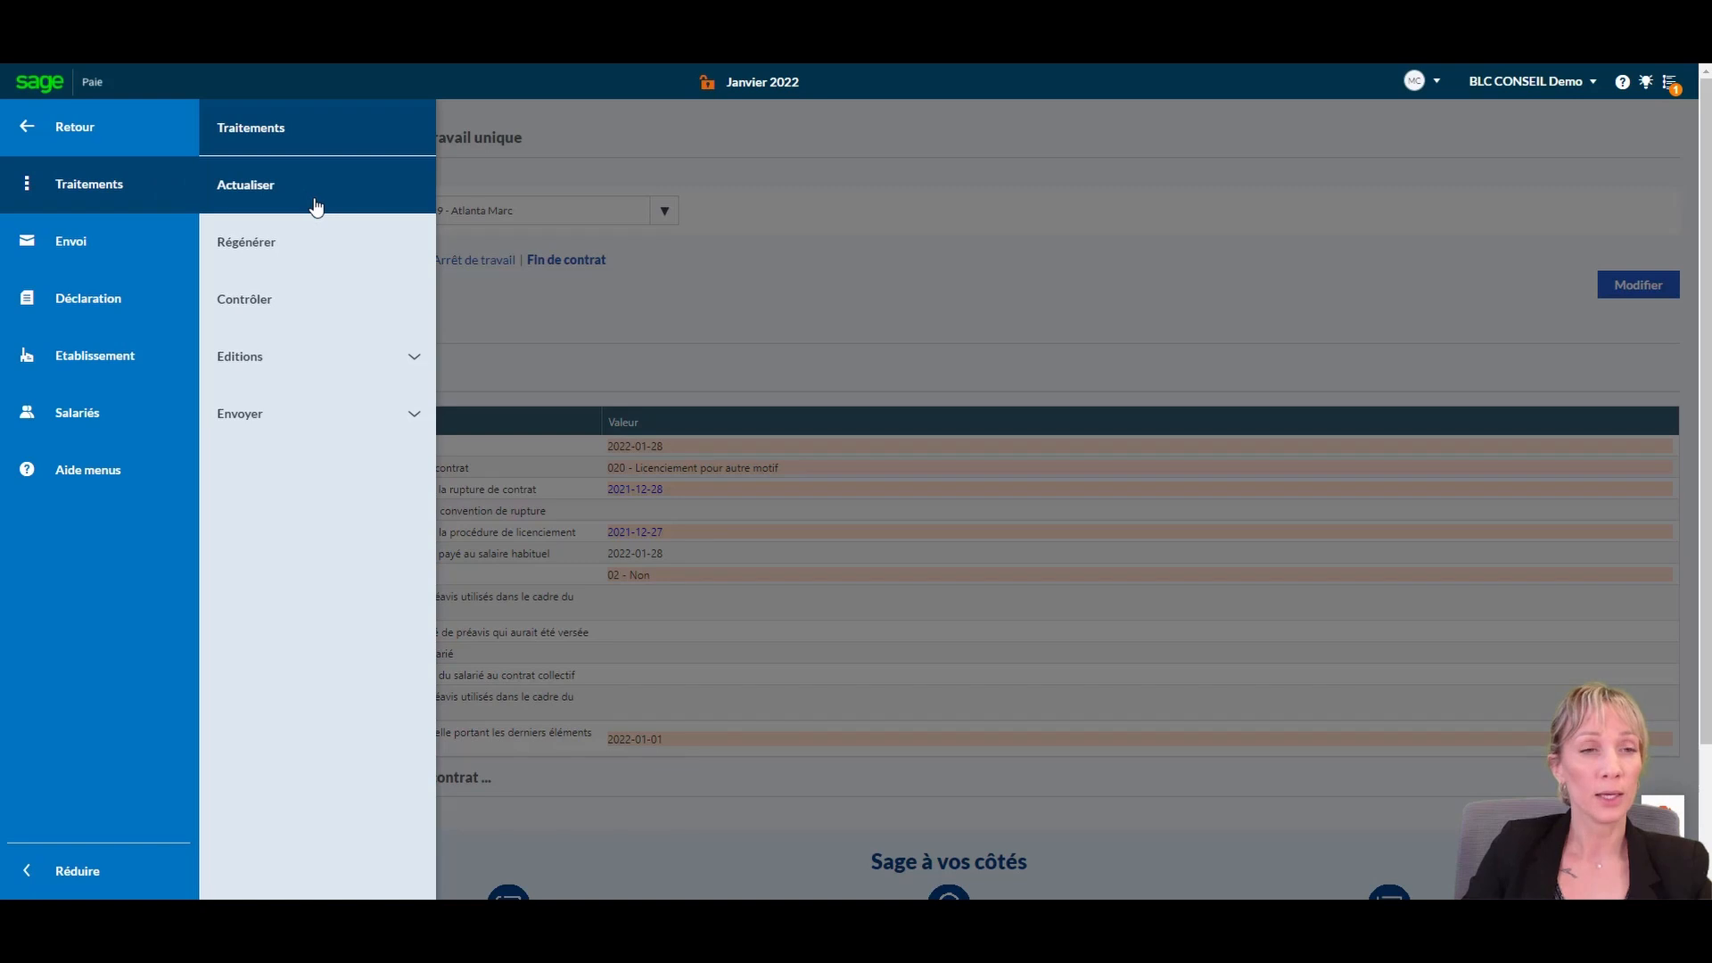
left_click(335, 419)
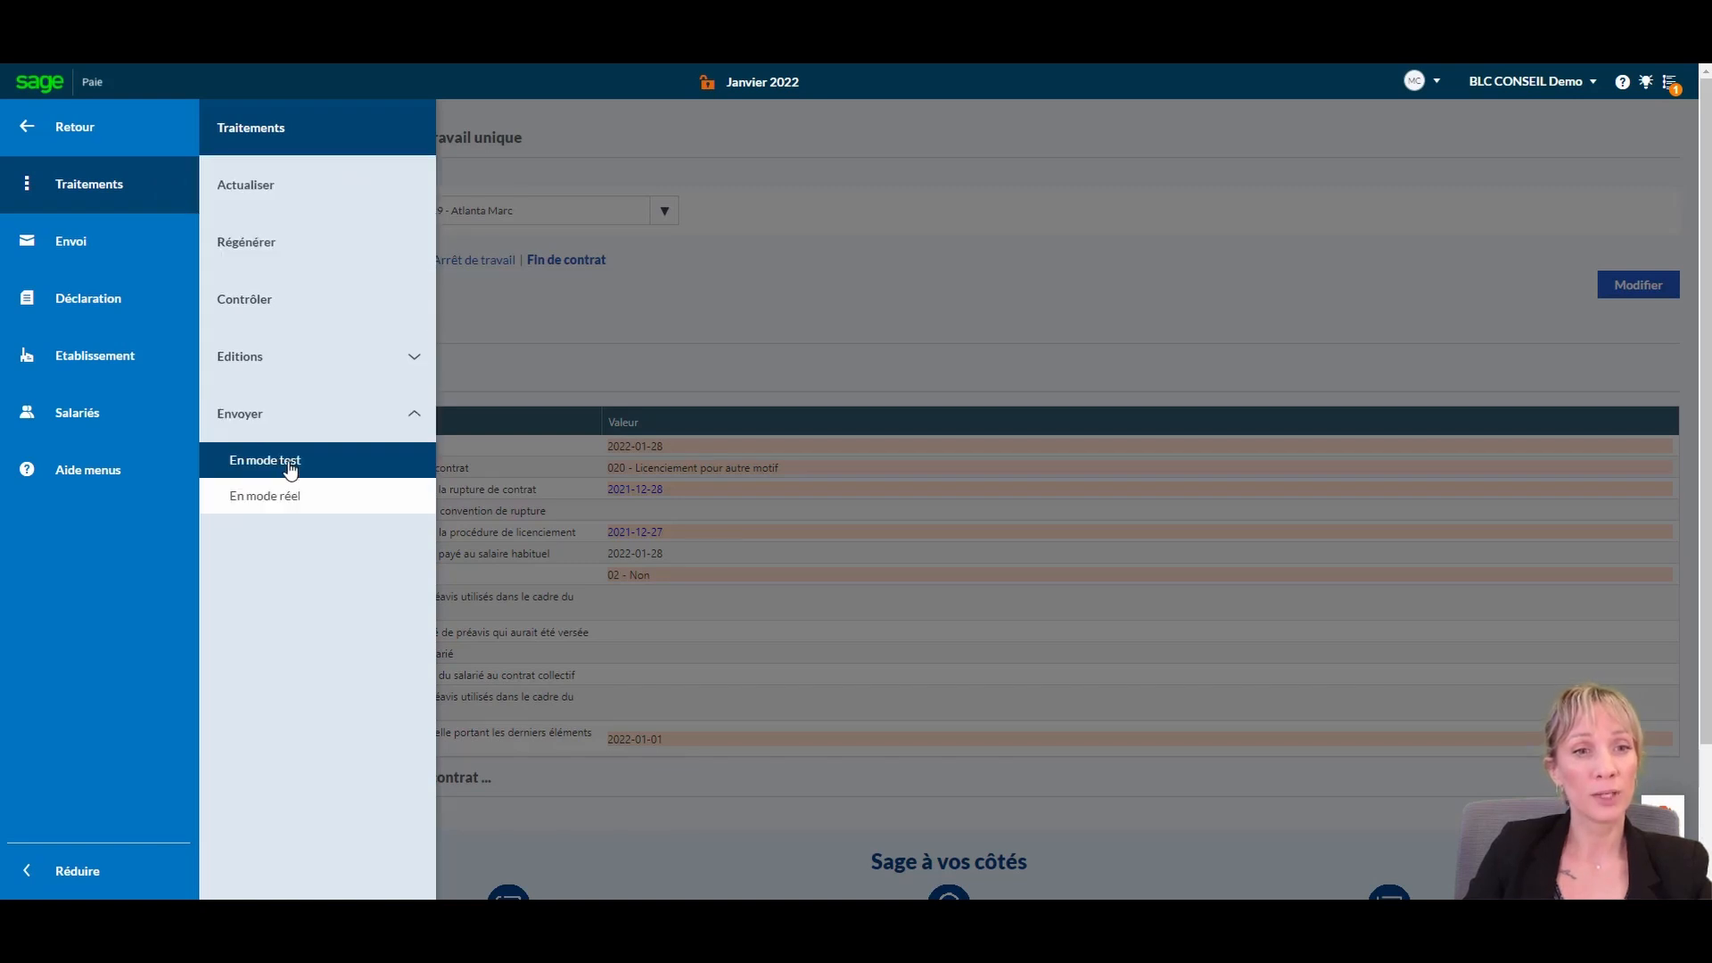
left_click(308, 497)
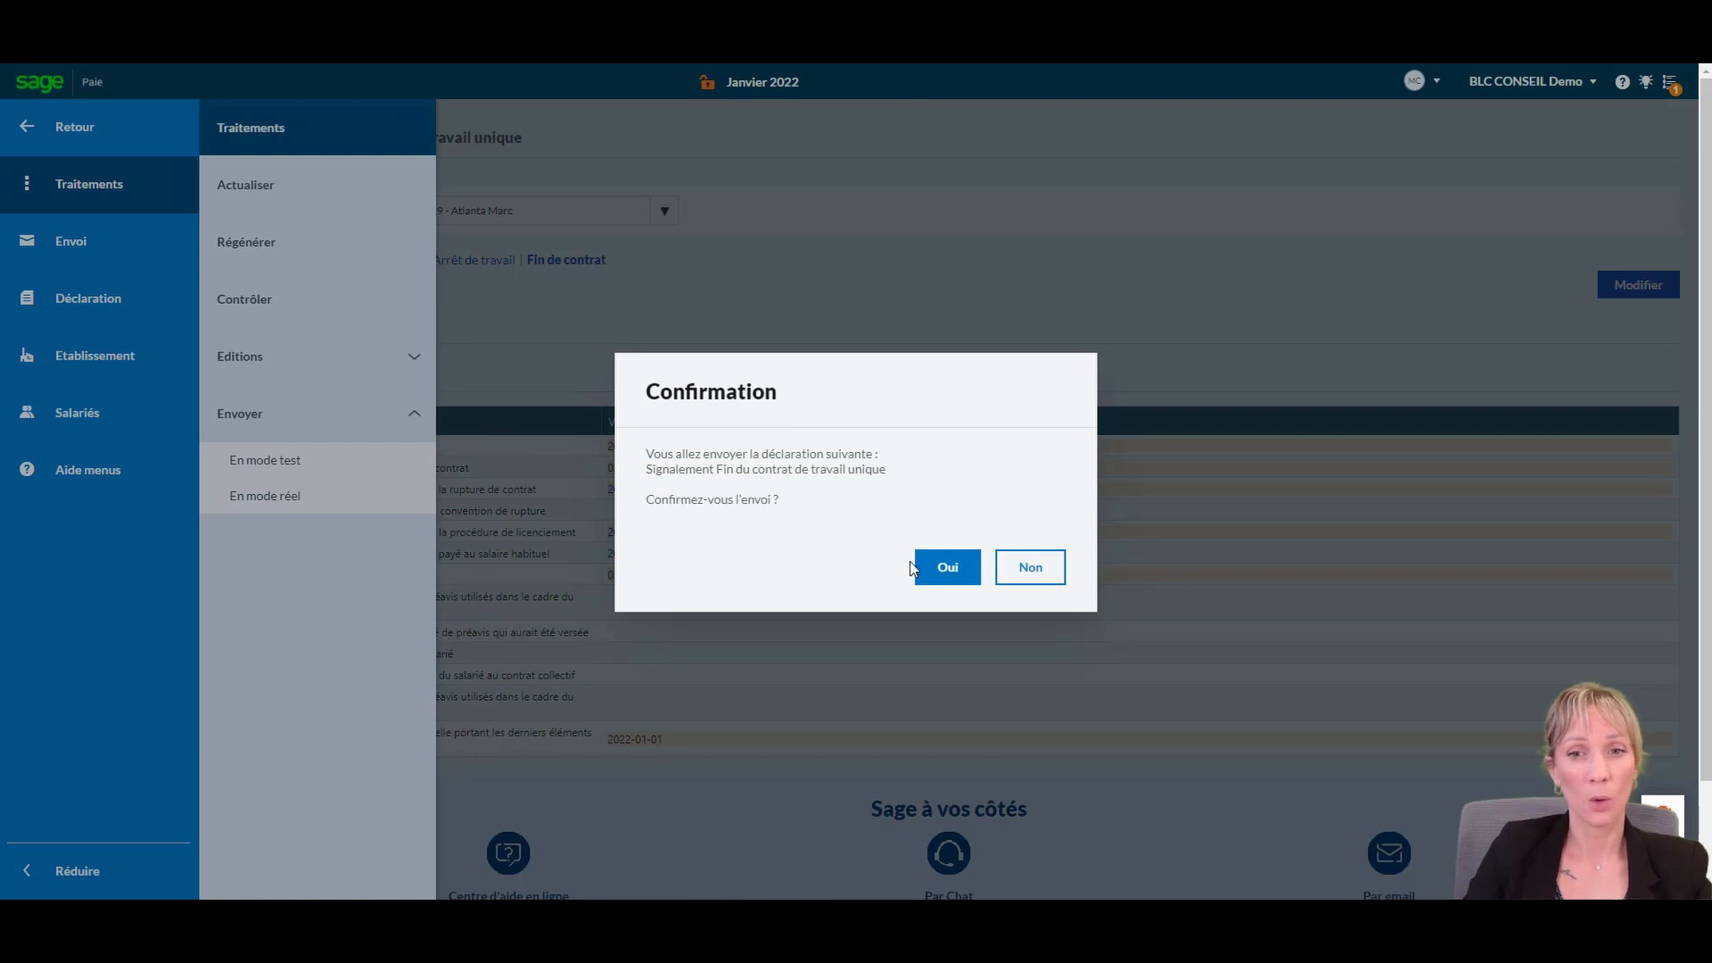
left_click(943, 567)
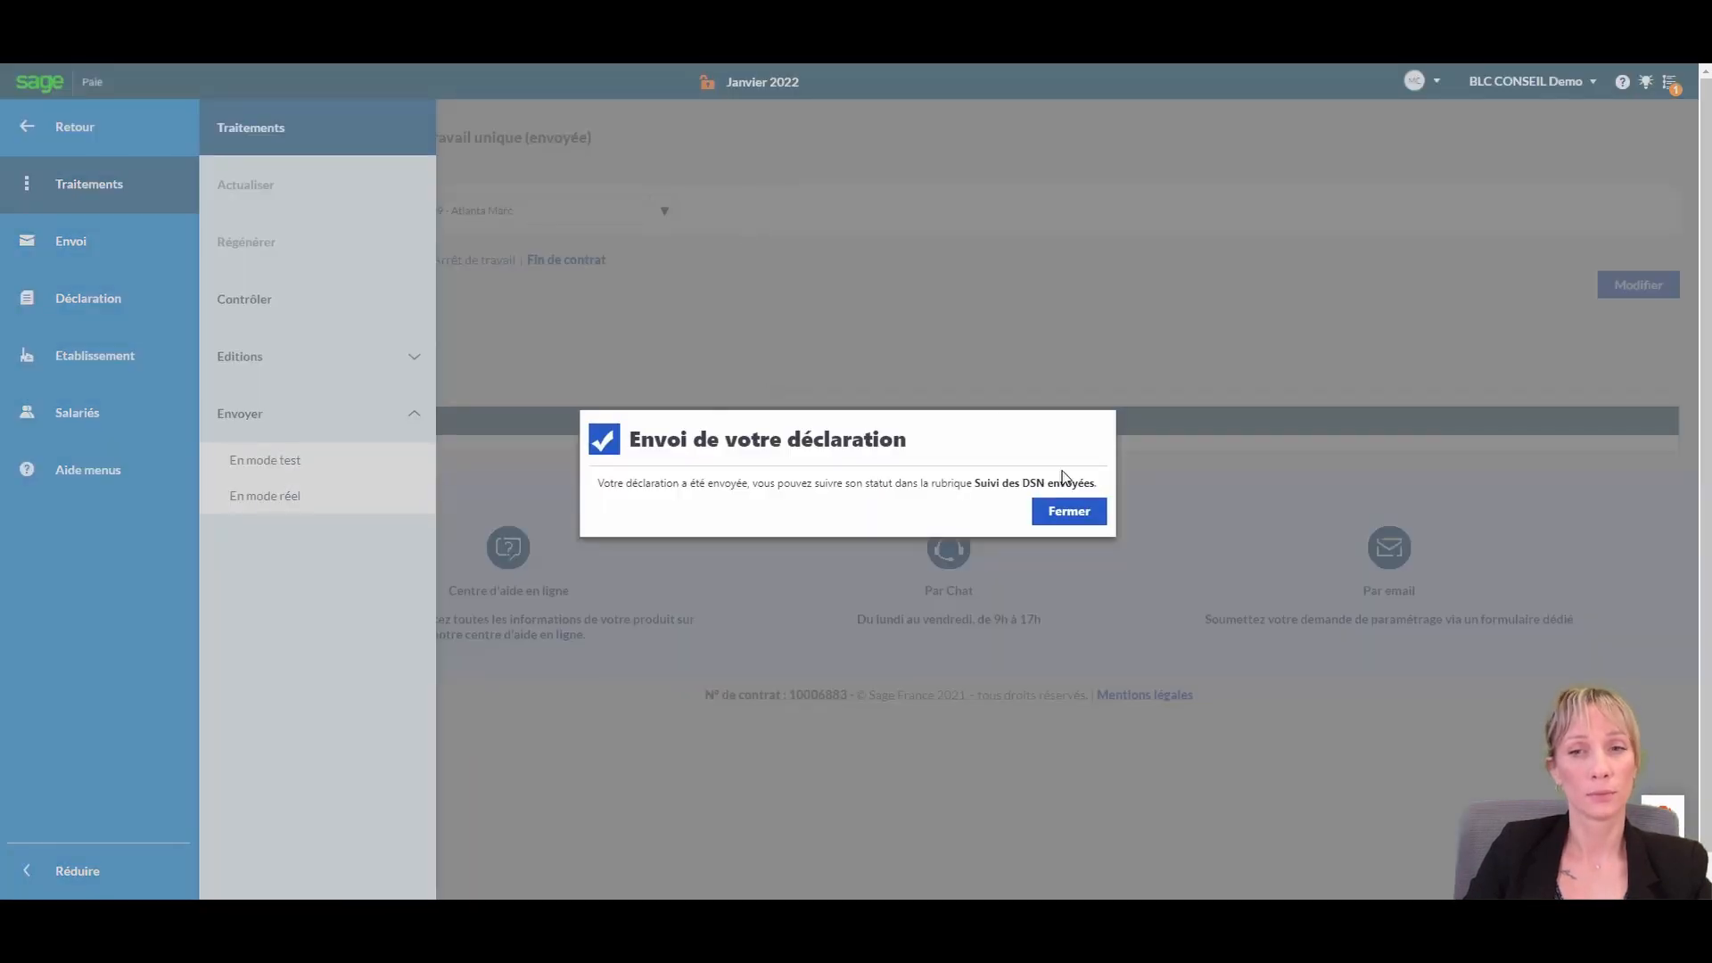
left_click(1080, 513)
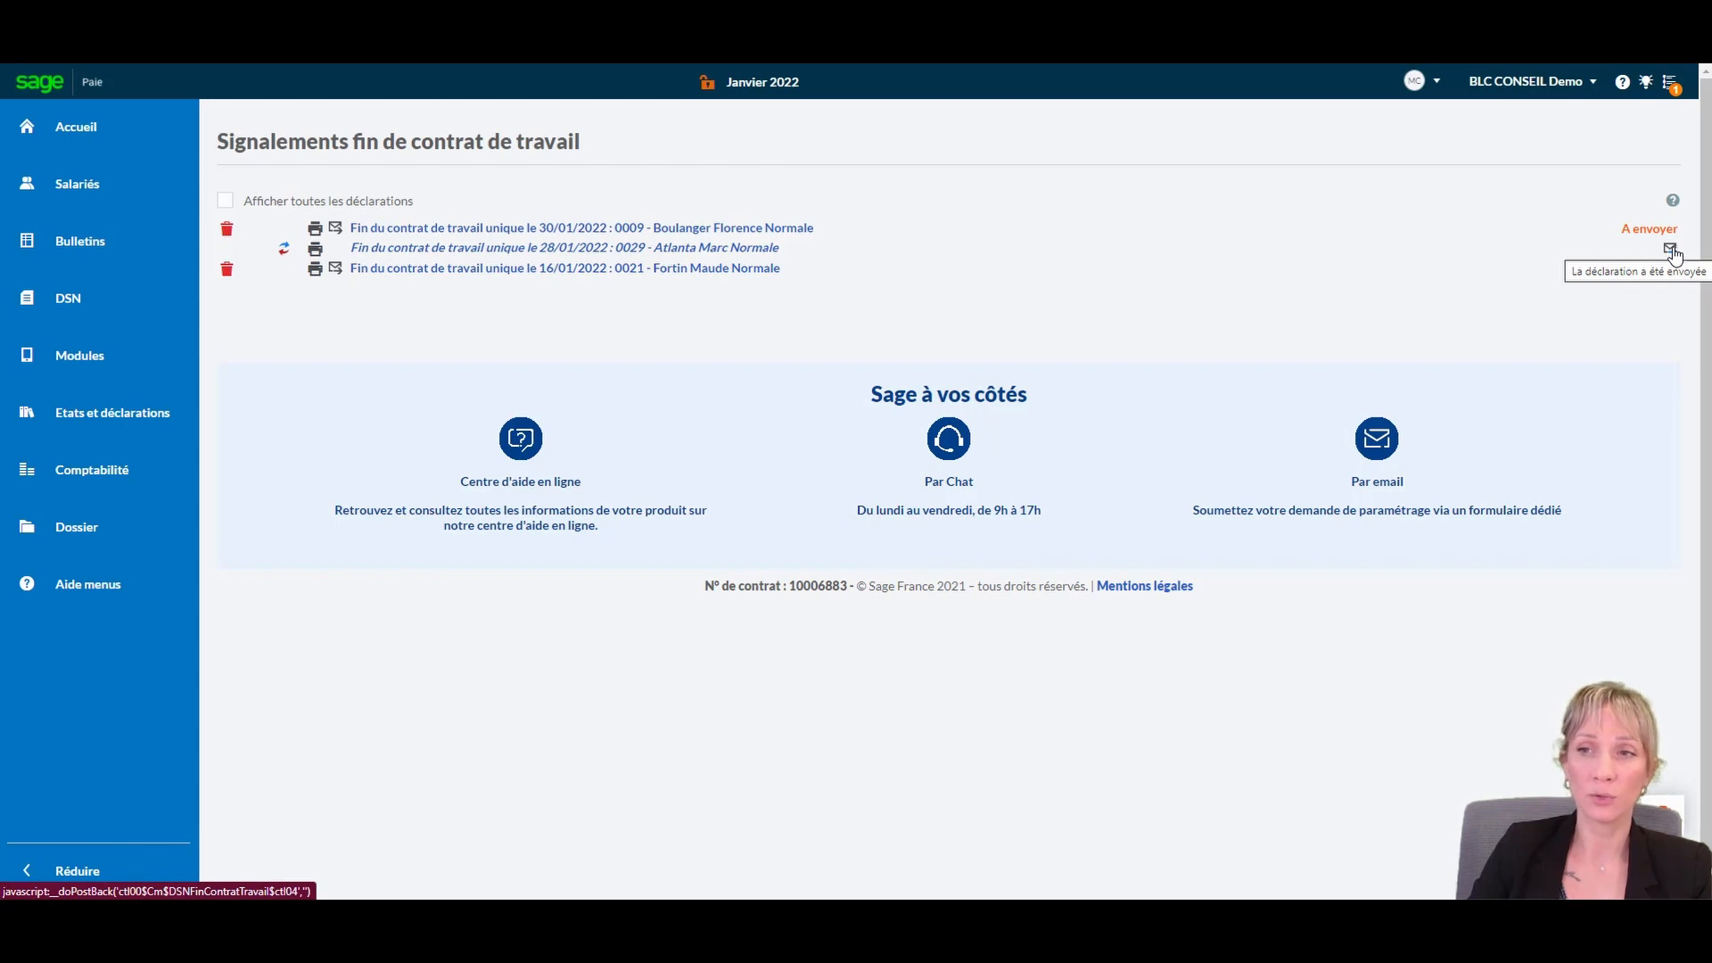
Reopen the sent signal dated 28/01/2022, cancel its sent status to allow editing, and return to the list.
left_click(683, 250)
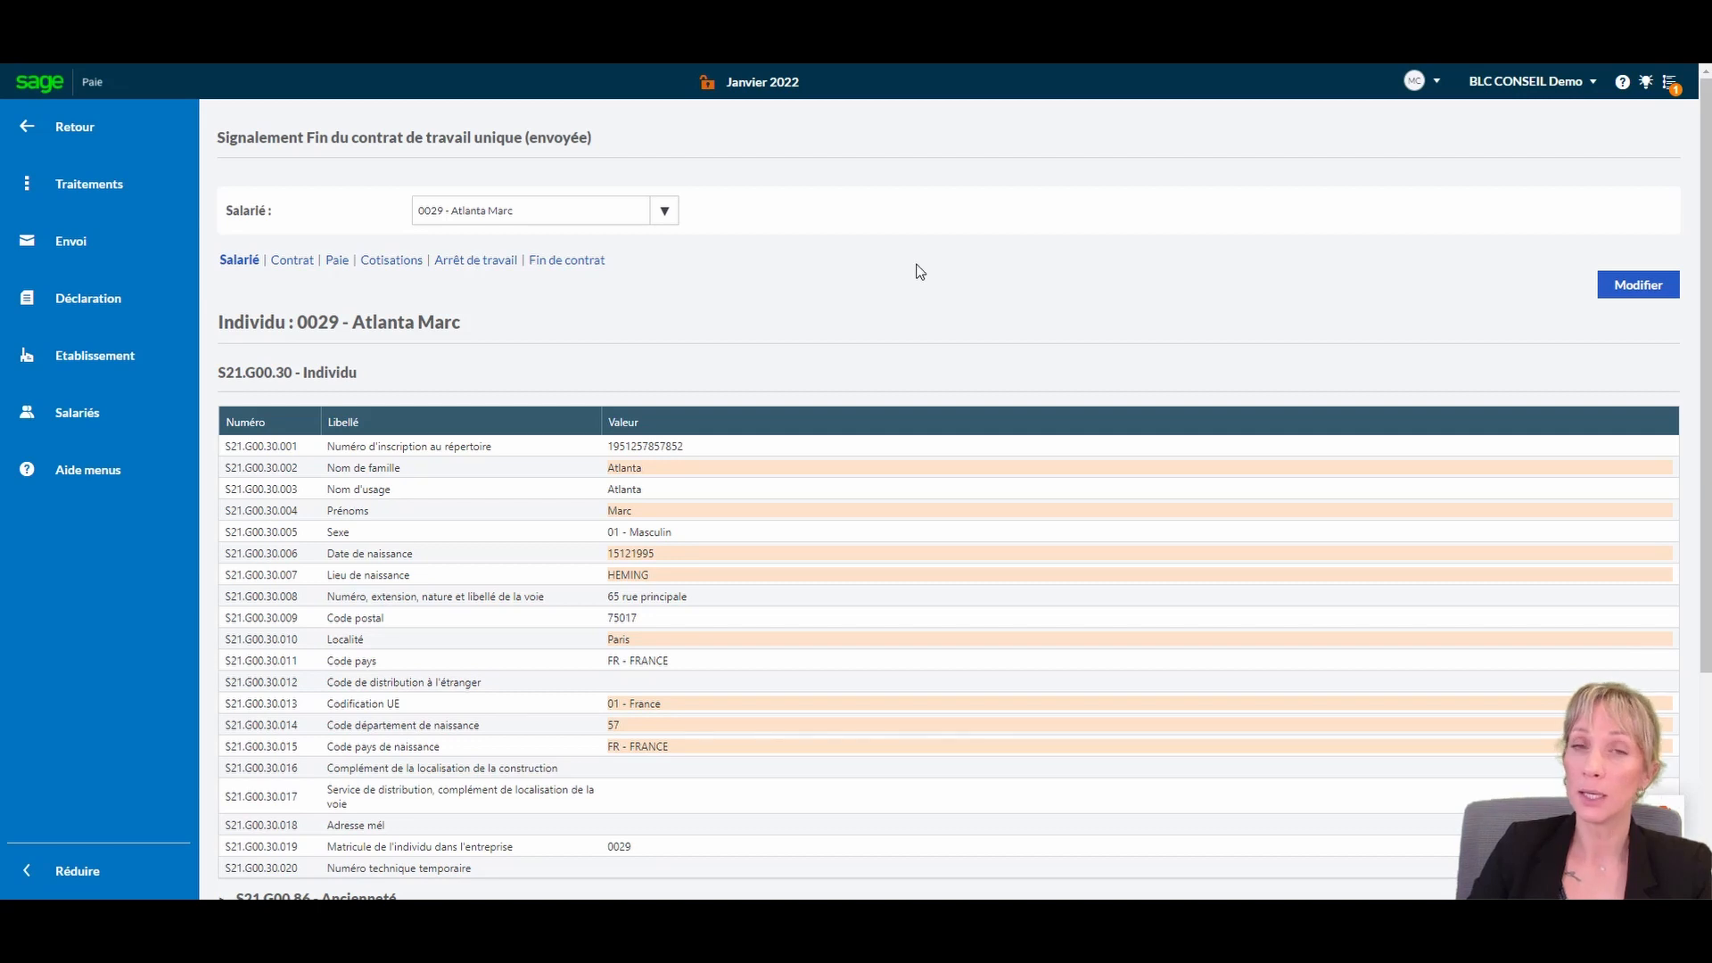
left_click(1617, 291)
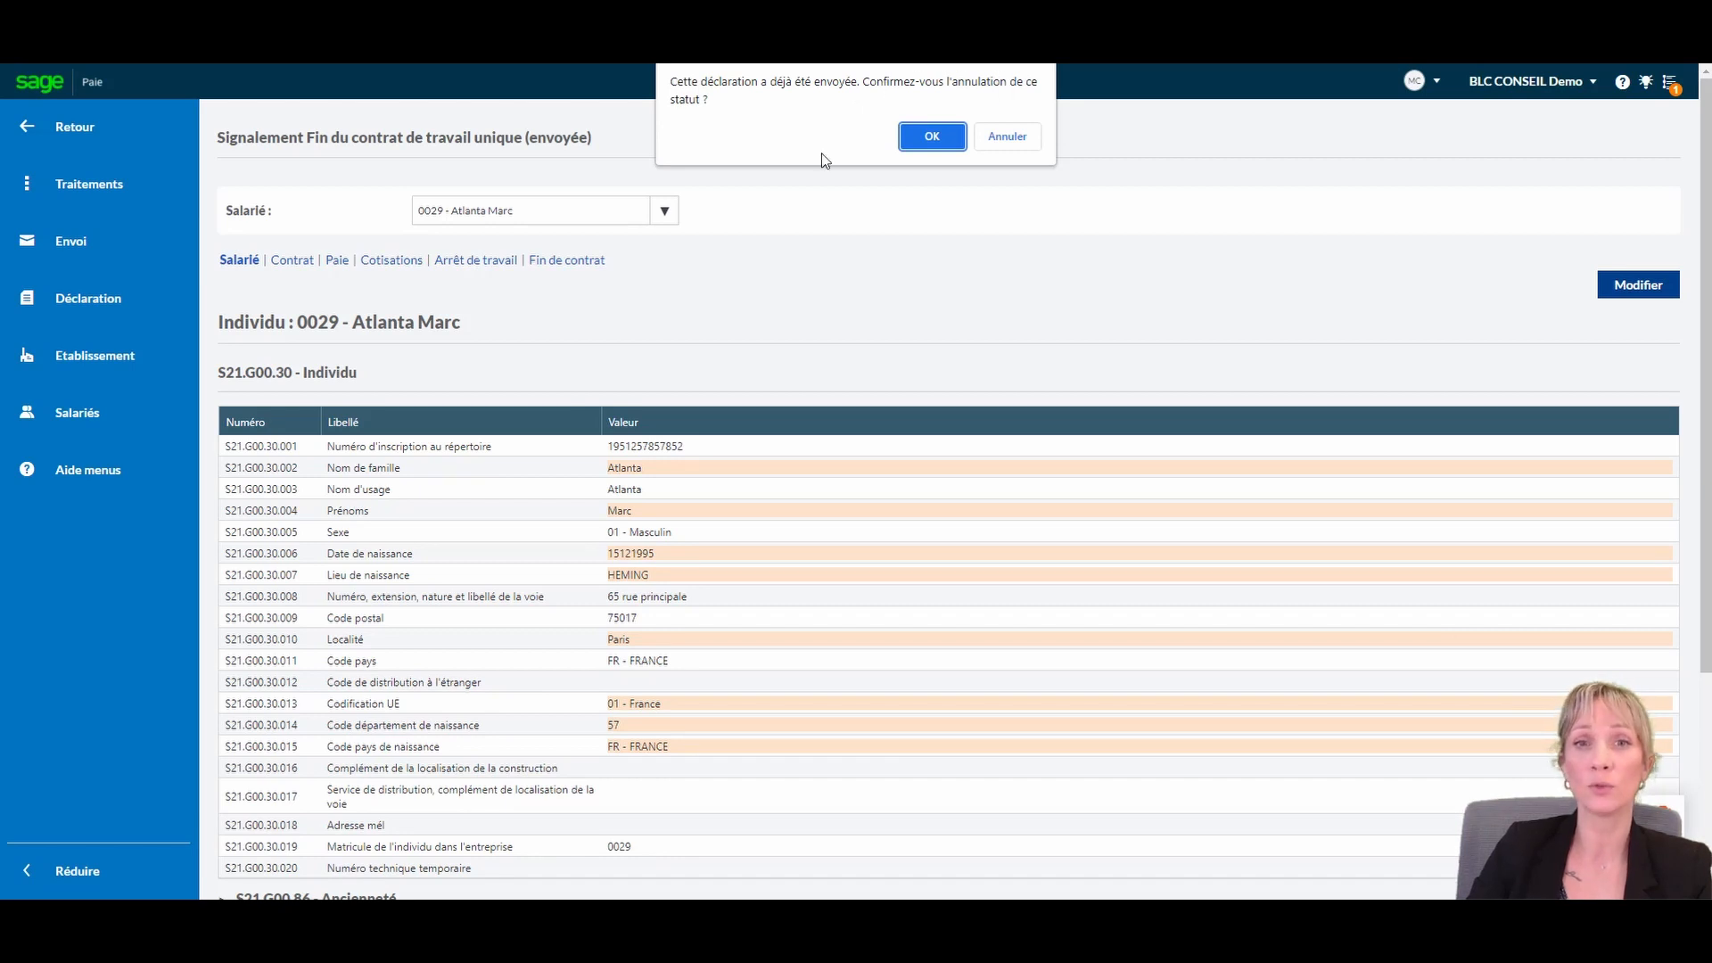
left_click(917, 138)
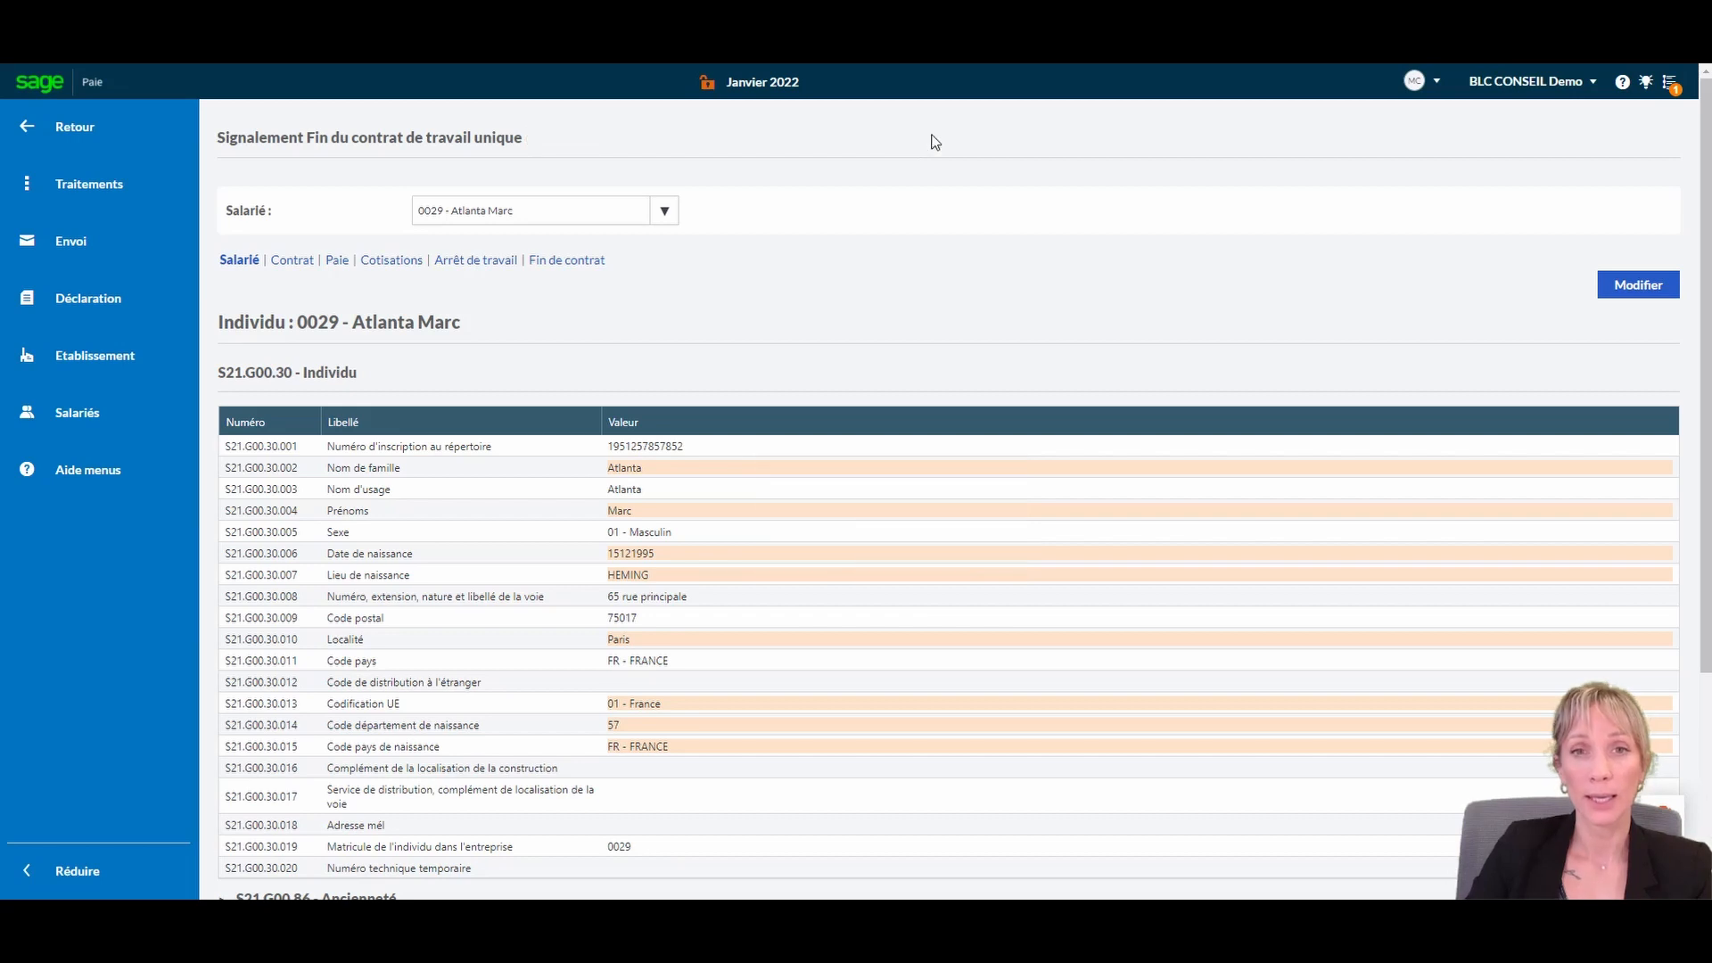
left_click(84, 128)
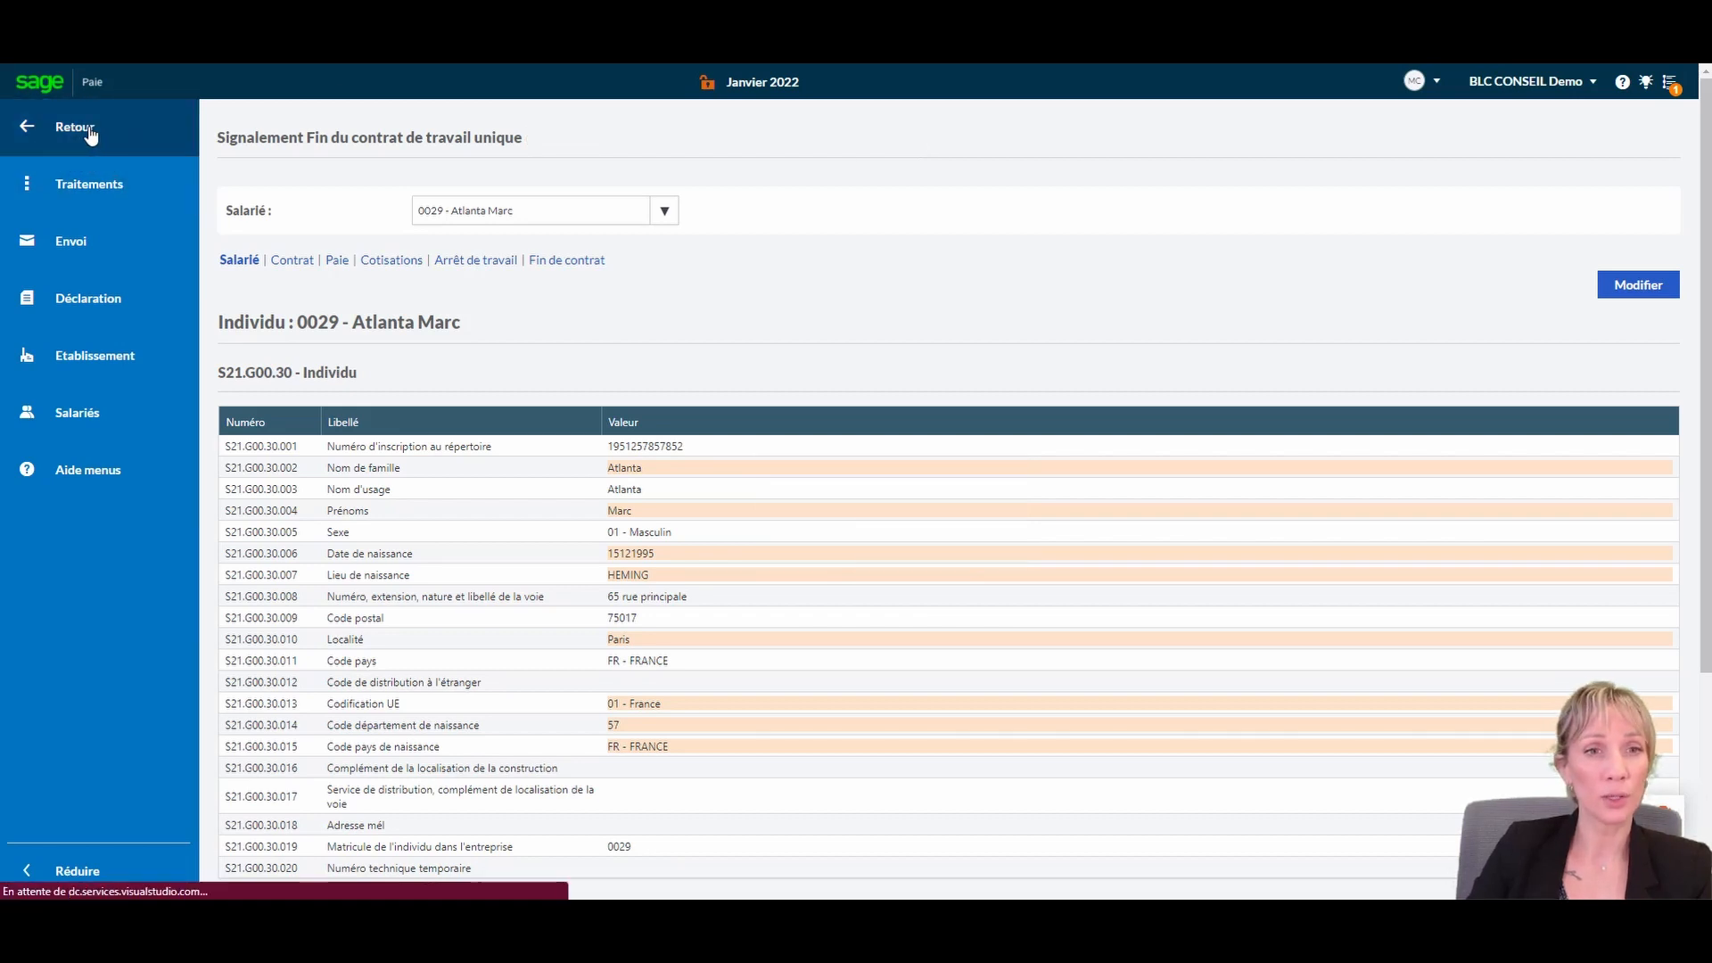